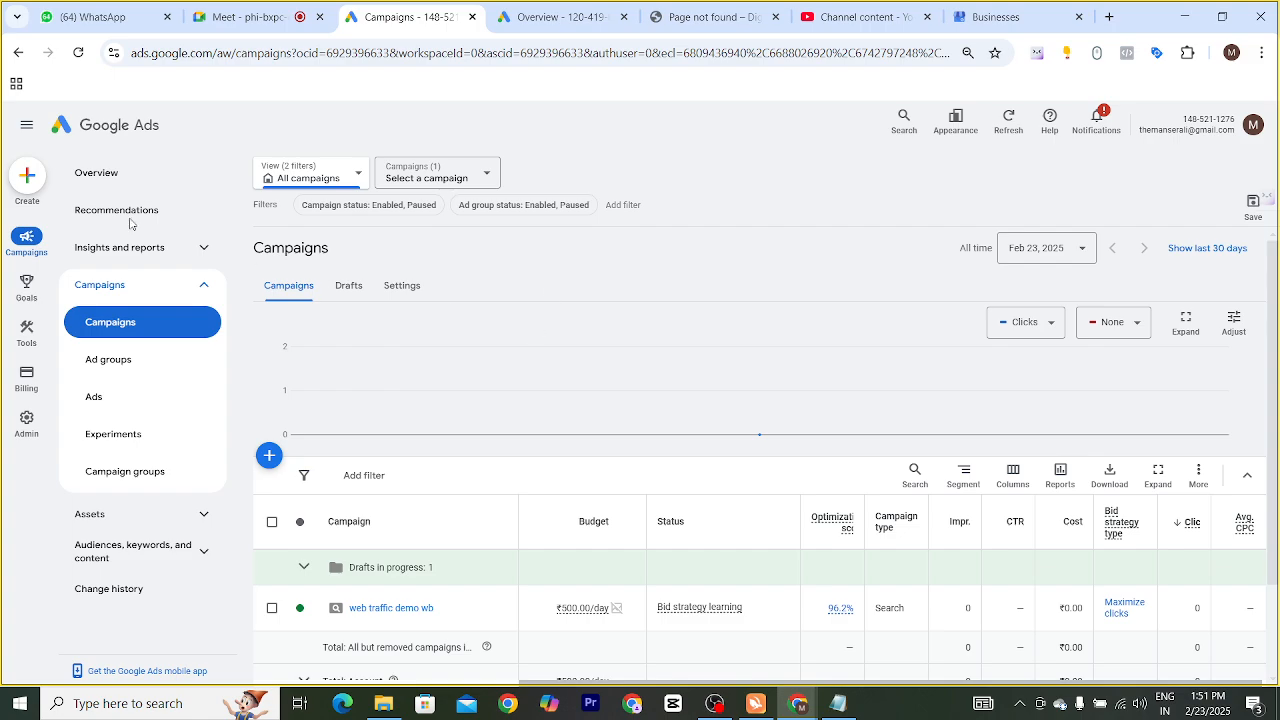
Create a new campaign with the Awareness and consideration objective and the Display campaign type
click(27, 176)
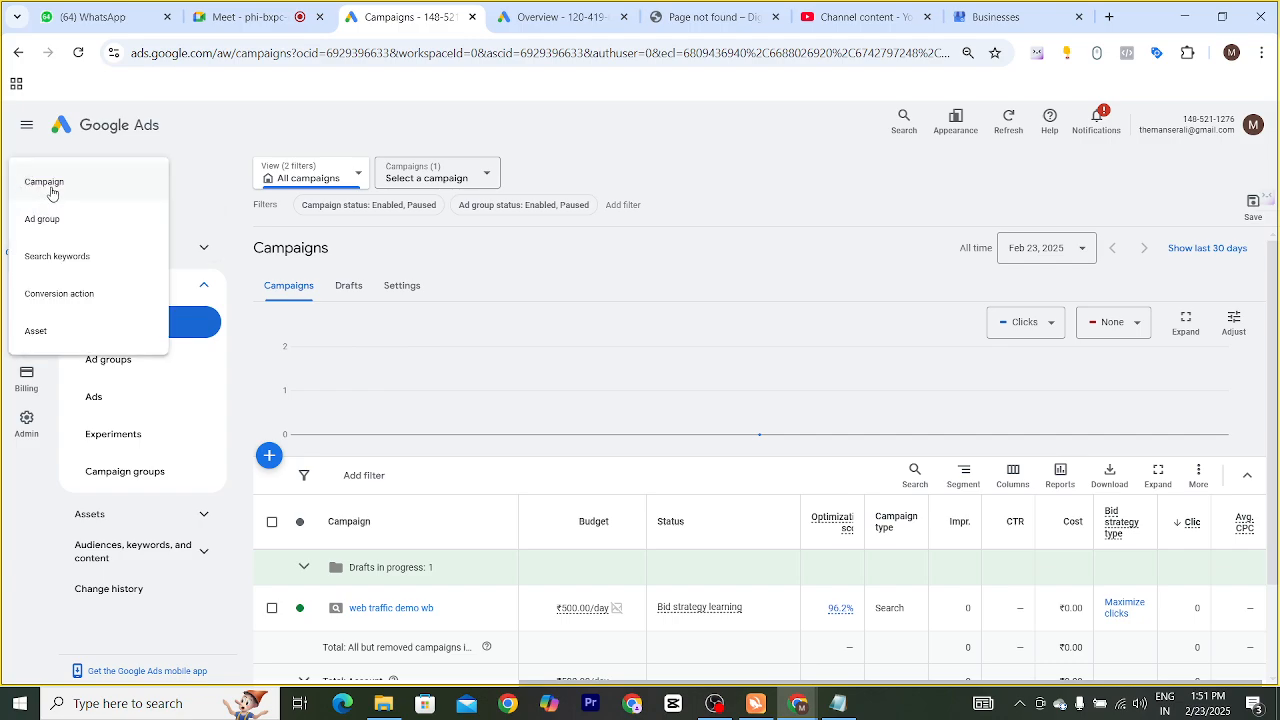
click(48, 186)
click(520, 391)
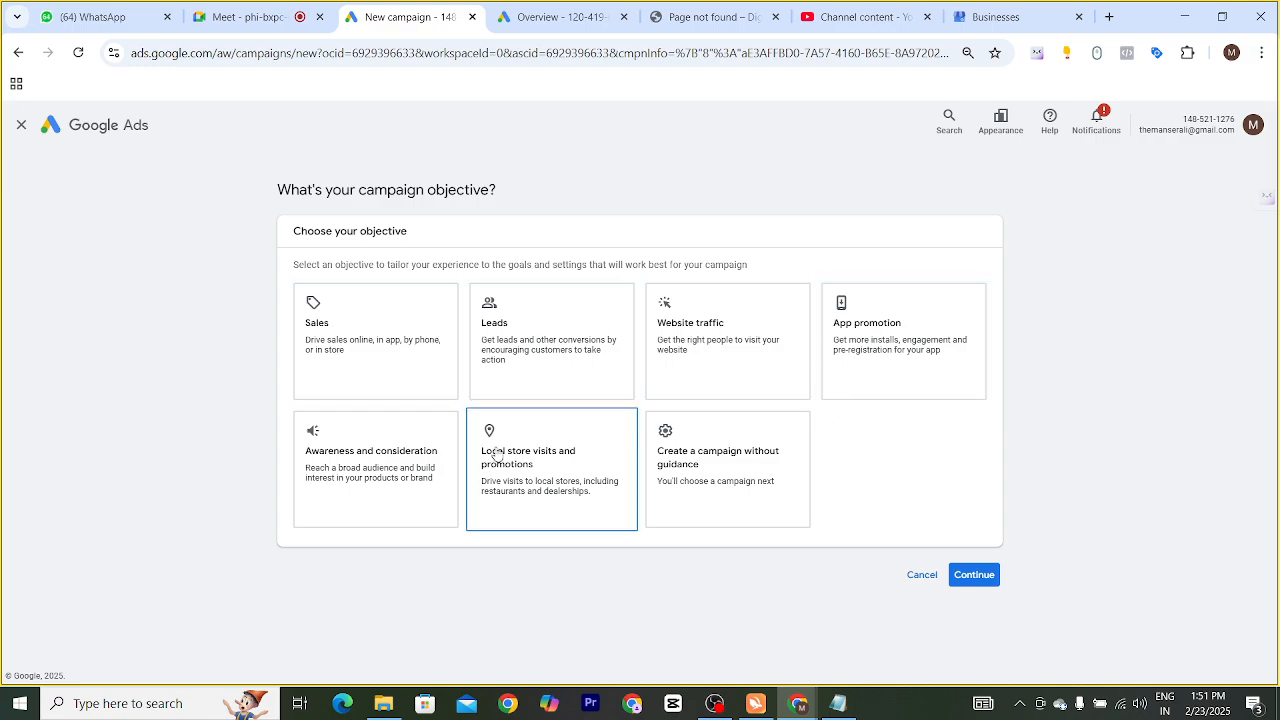
click(372, 488)
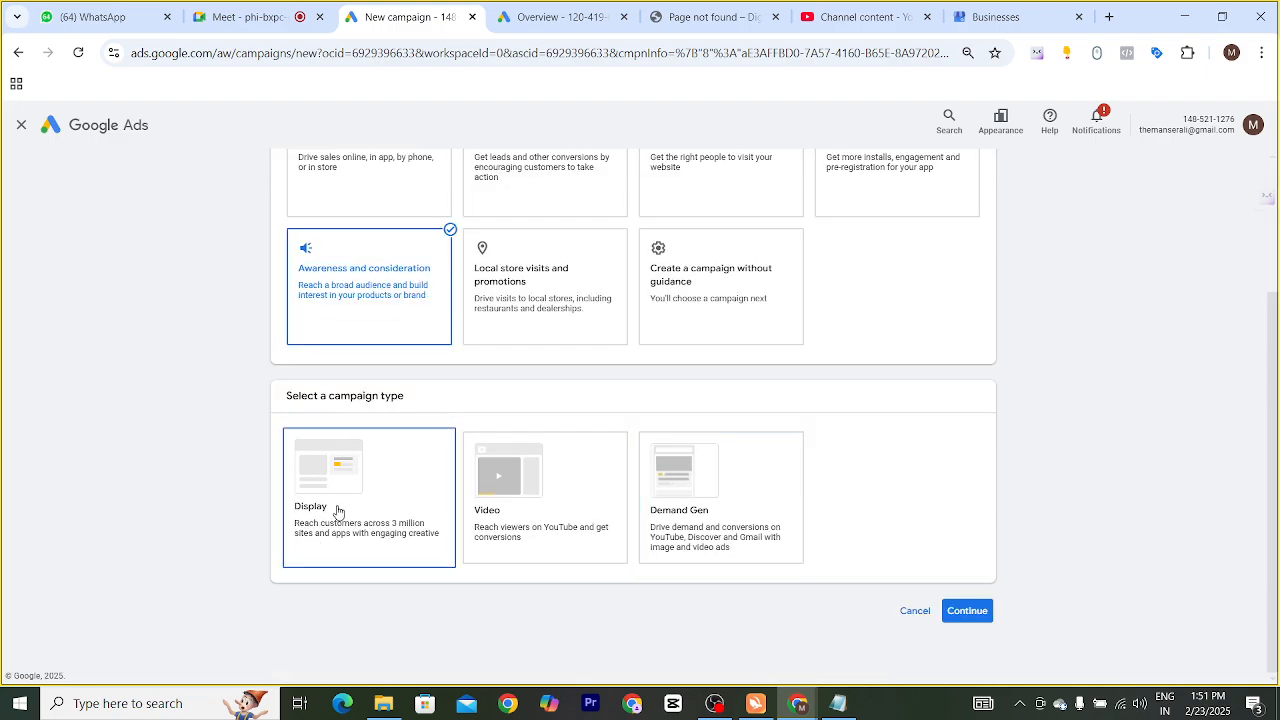
click(338, 512)
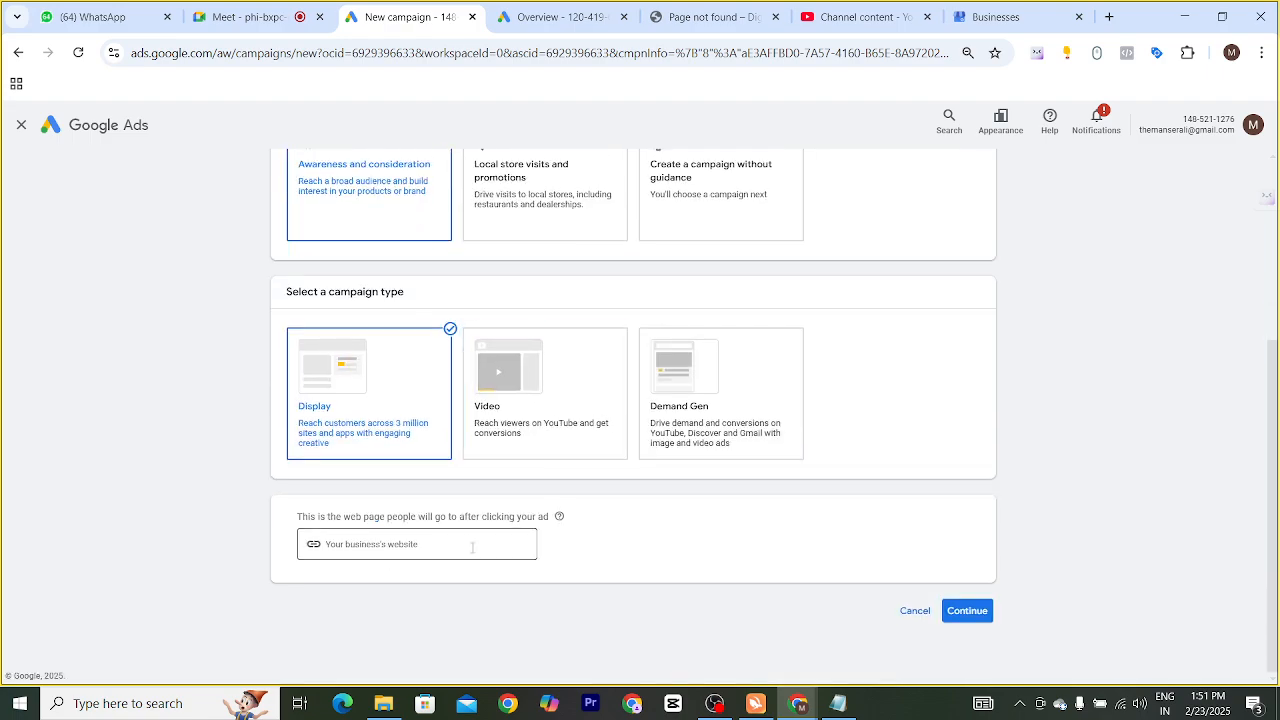
click(458, 545)
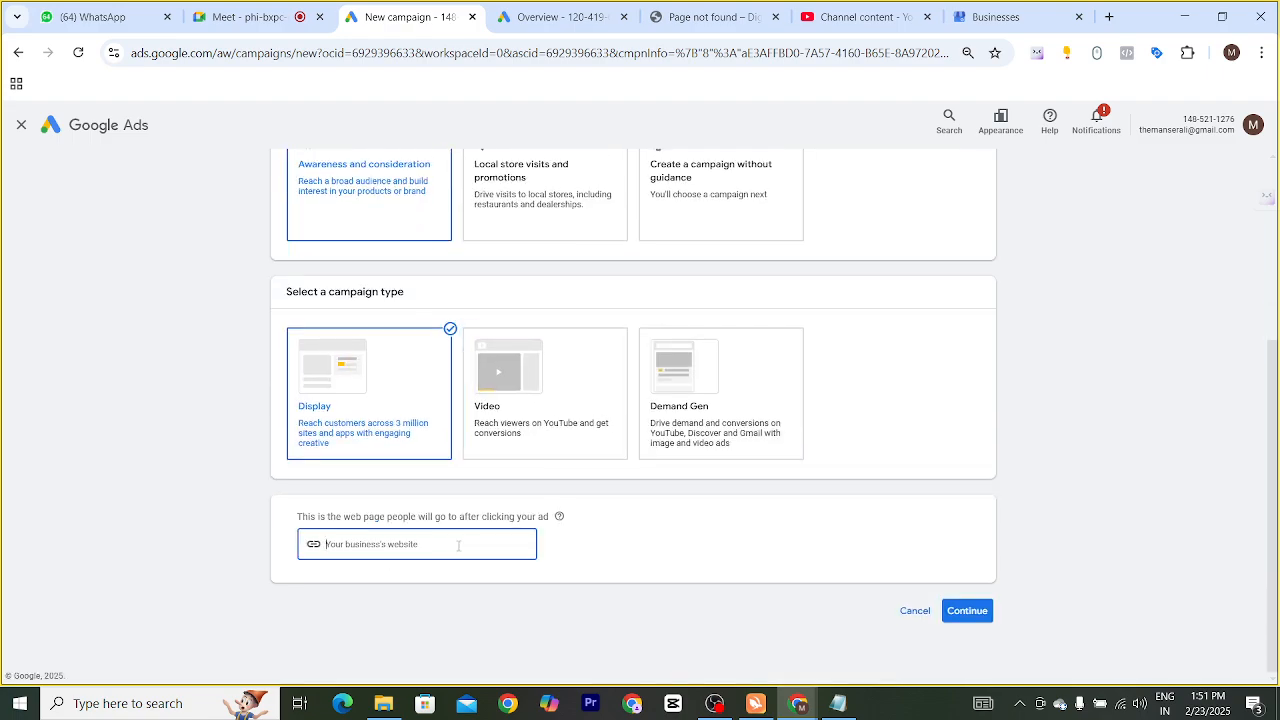
text(https://manser.dmpc.xyz/about-demo/)
click(946, 621)
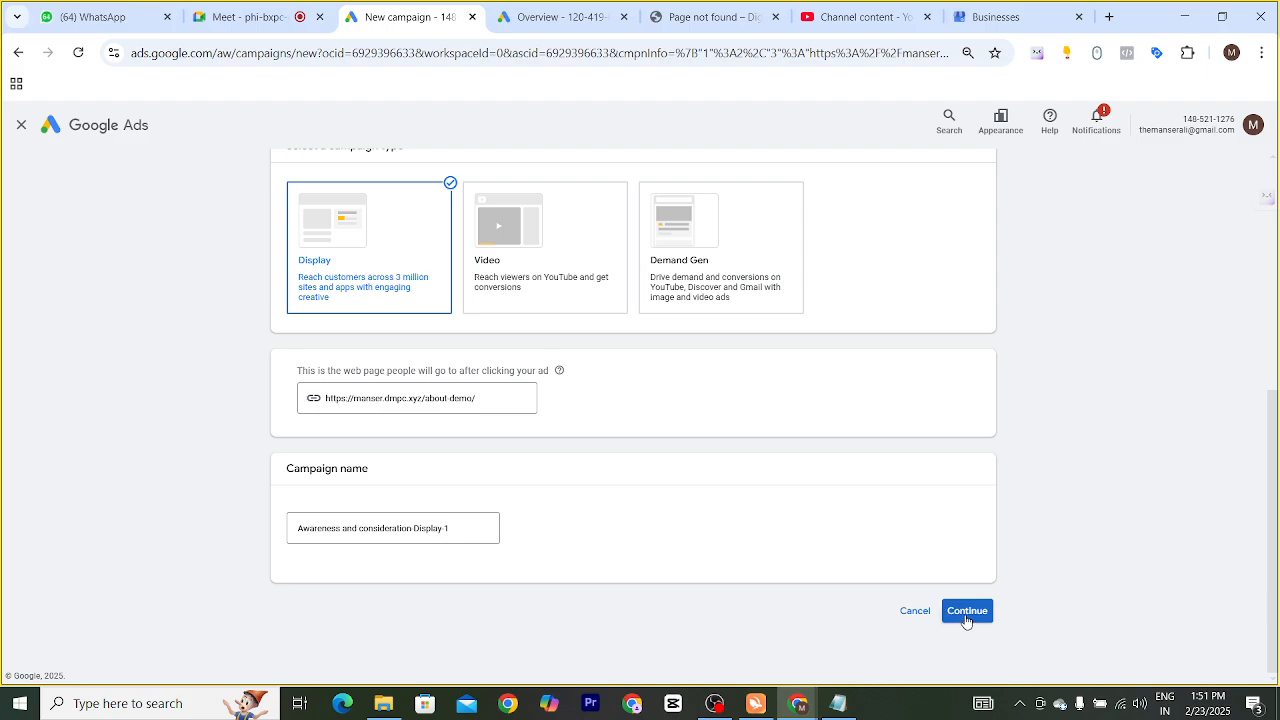
click(962, 621)
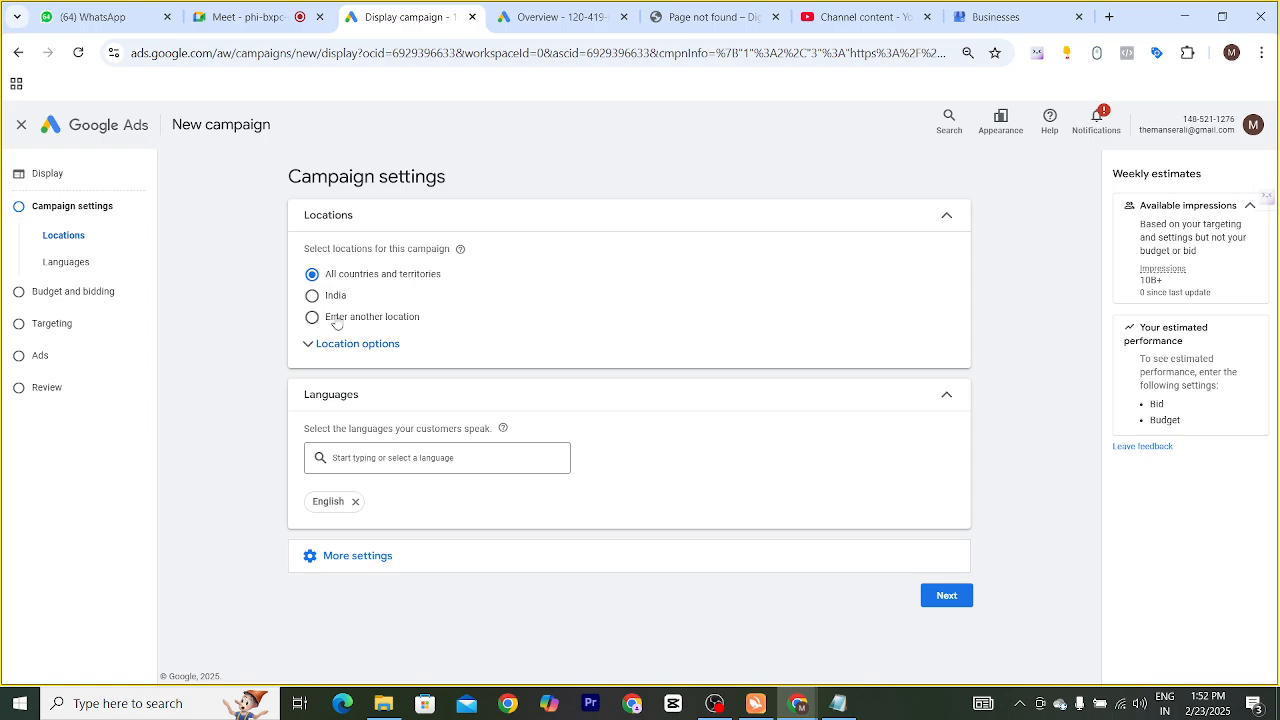
Choose to enter another location for the campaign and include Delhi, India union territory
click(312, 296)
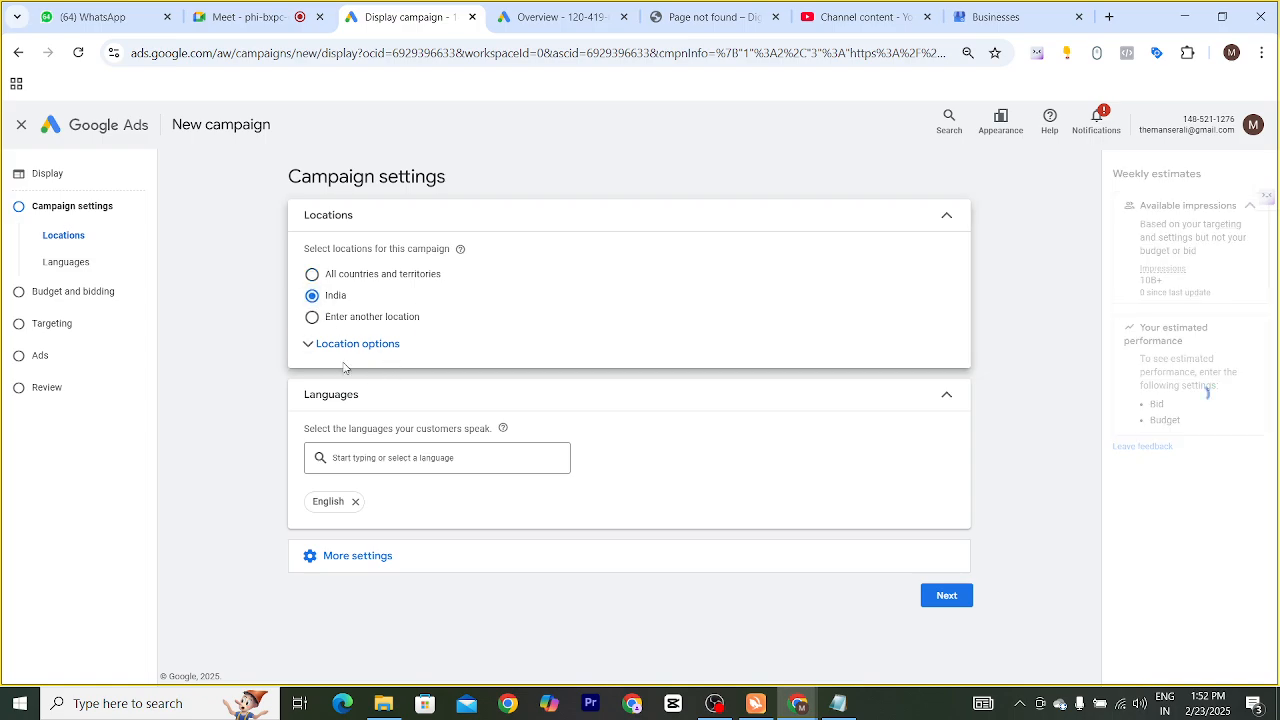
click(312, 317)
click(385, 363)
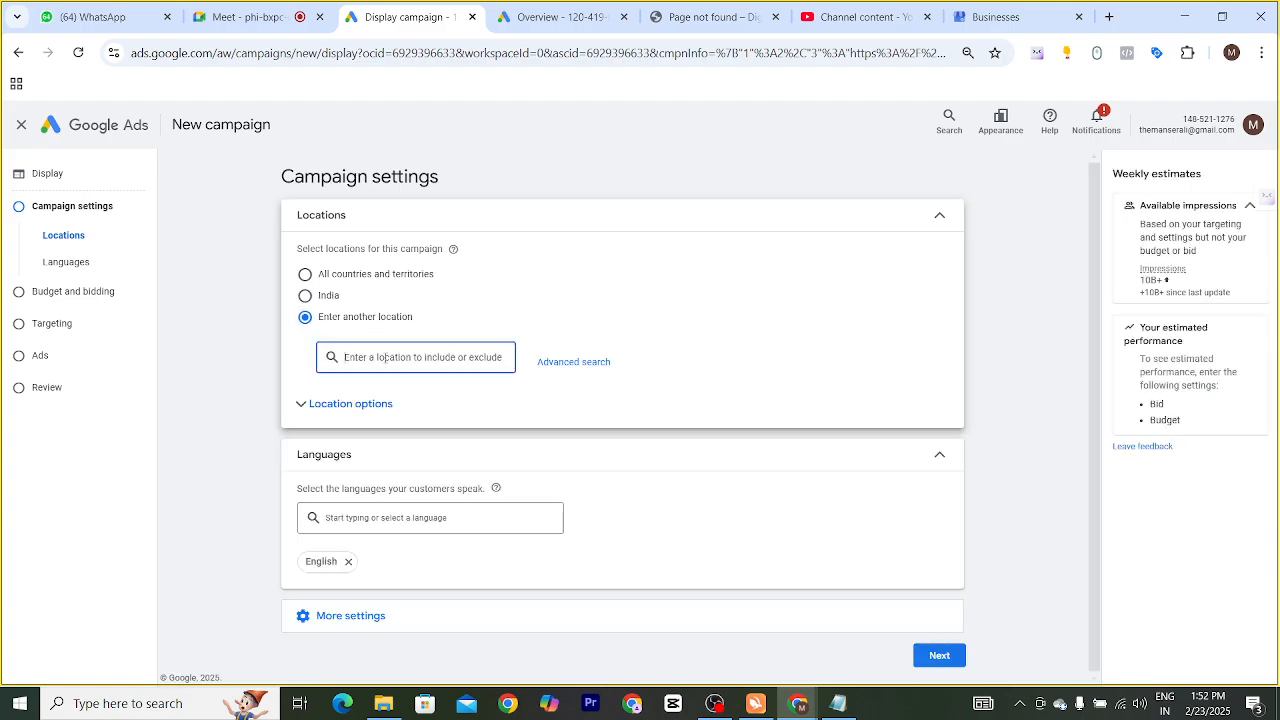
text(delhi)
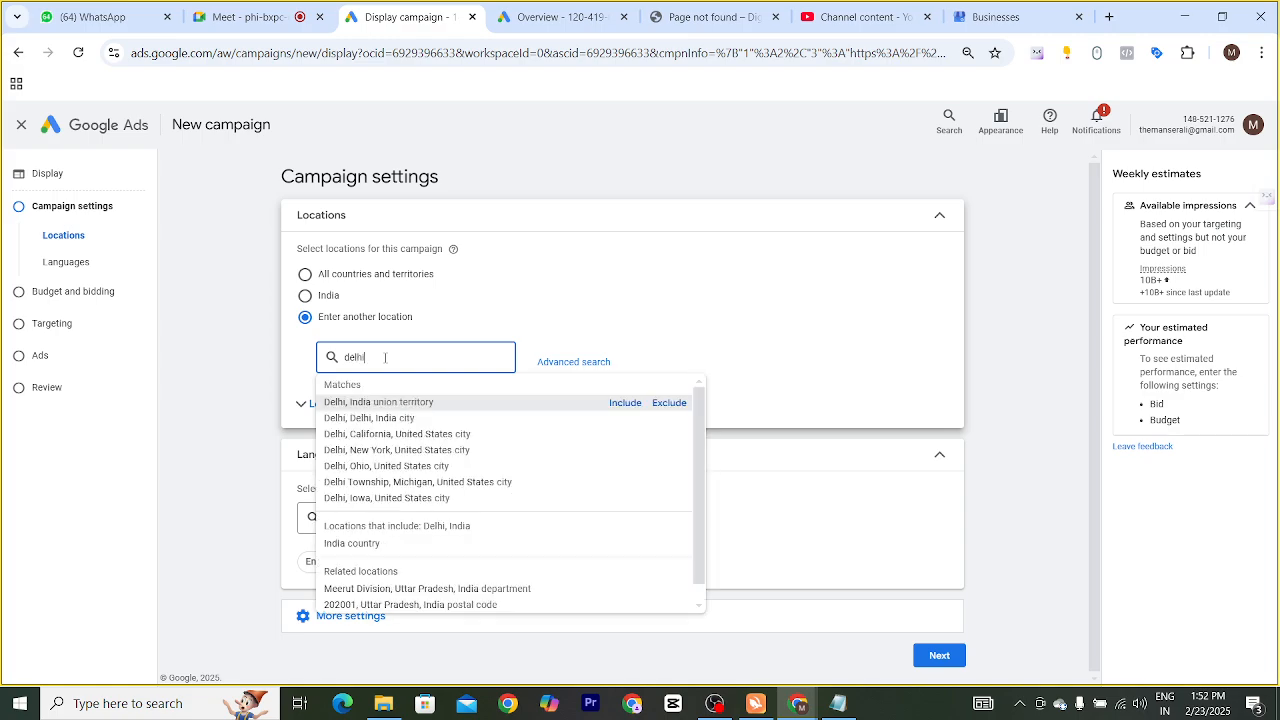
click(622, 403)
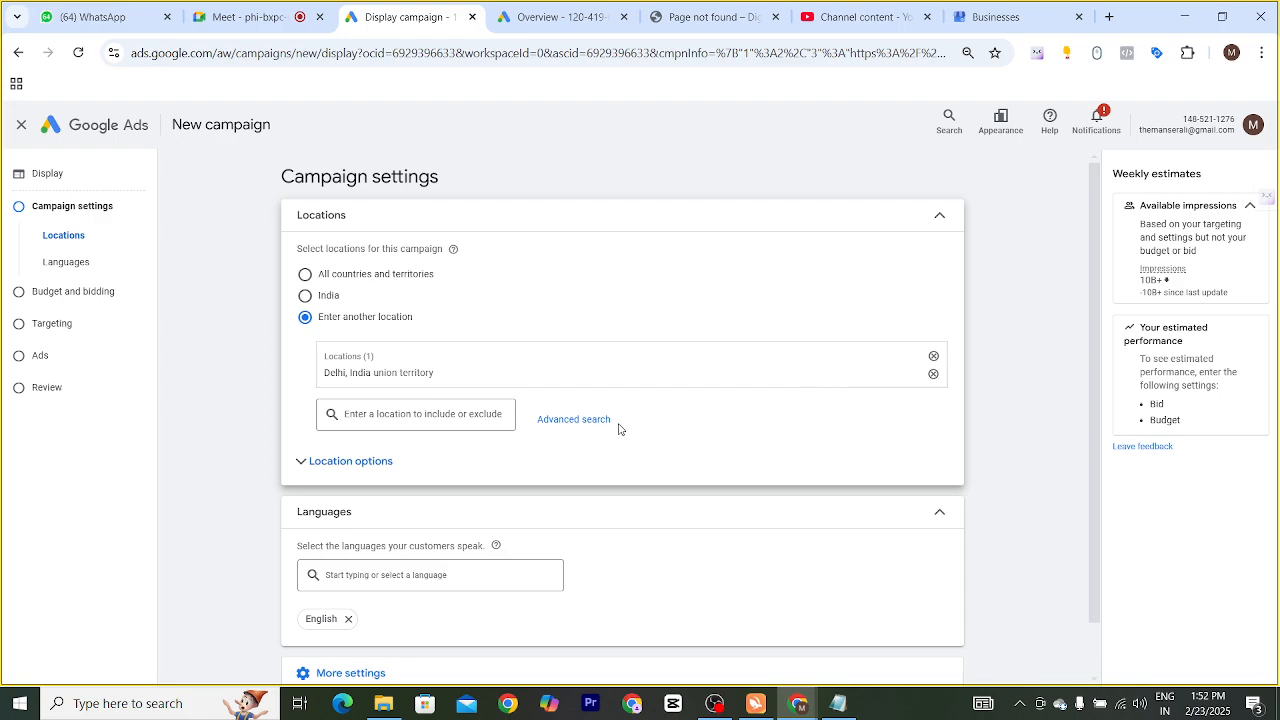
In the advanced location search, remove Delhi from the targeted locations and search for "akash institute vikaspuri"
click(565, 425)
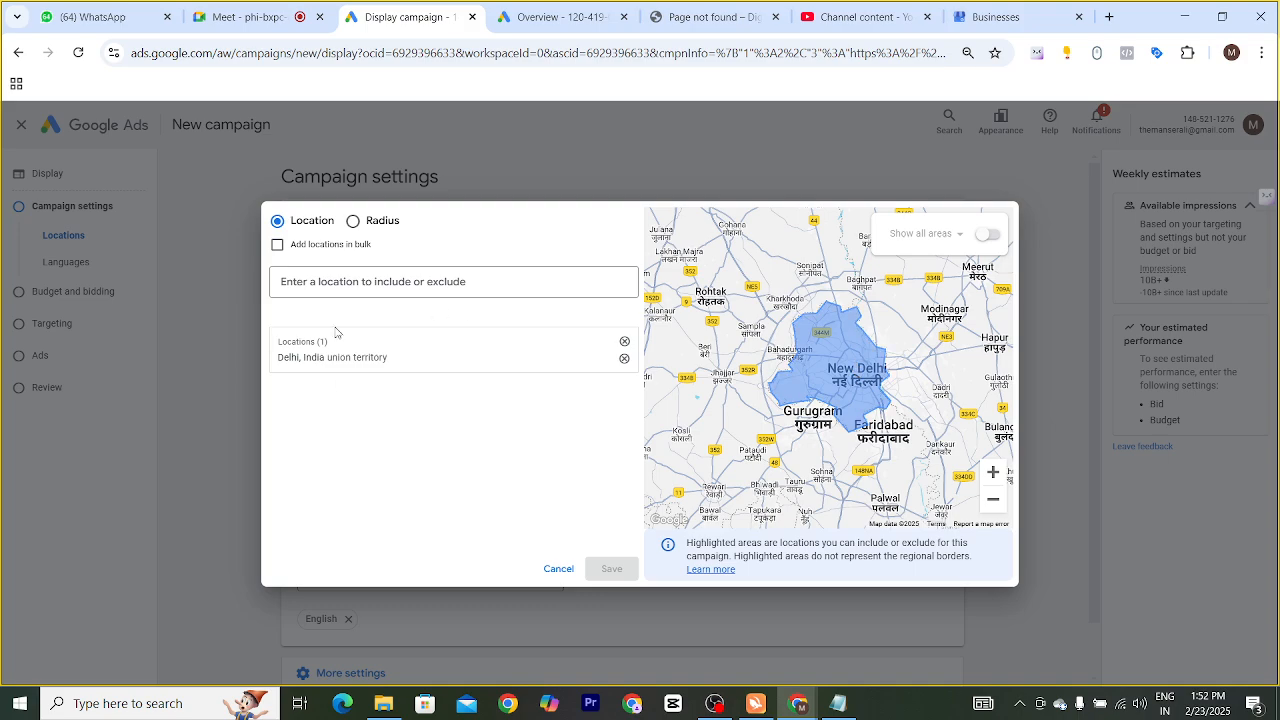
click(624, 359)
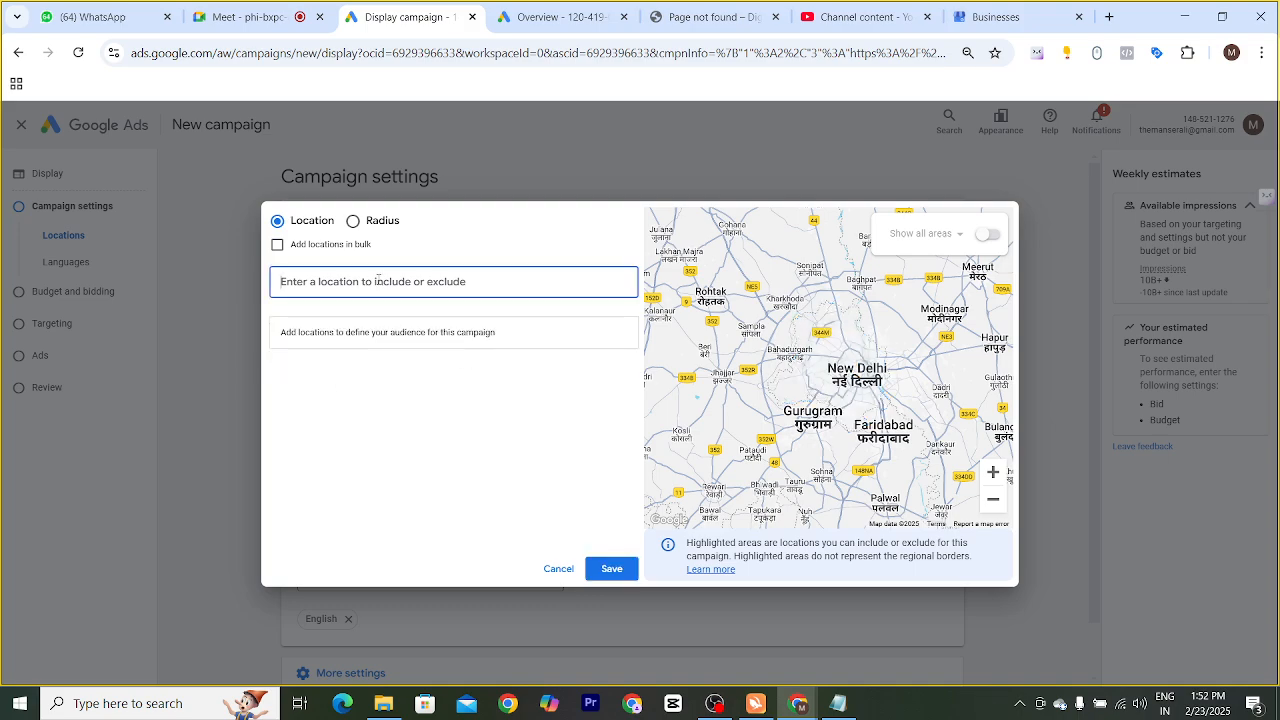
text(d)
key(BackSpace)
text(aksh)
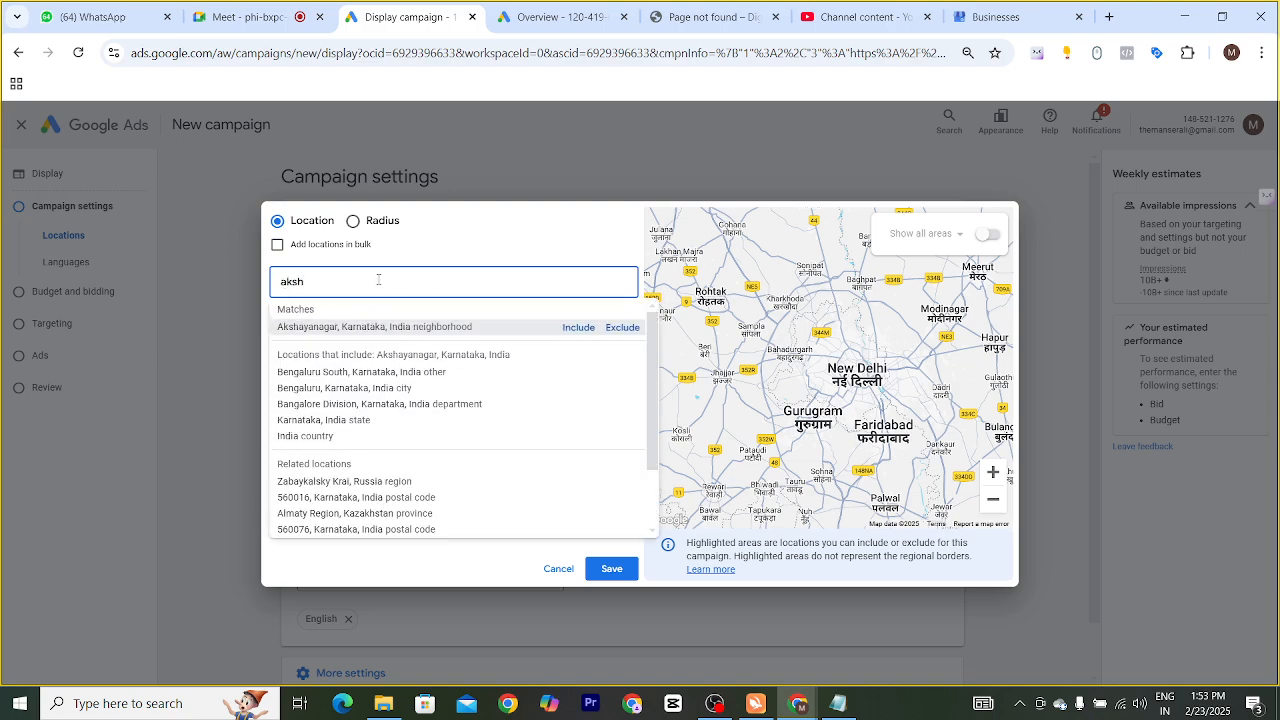
key(BackSpace)
key(BackSpace)
text(ash isnt)
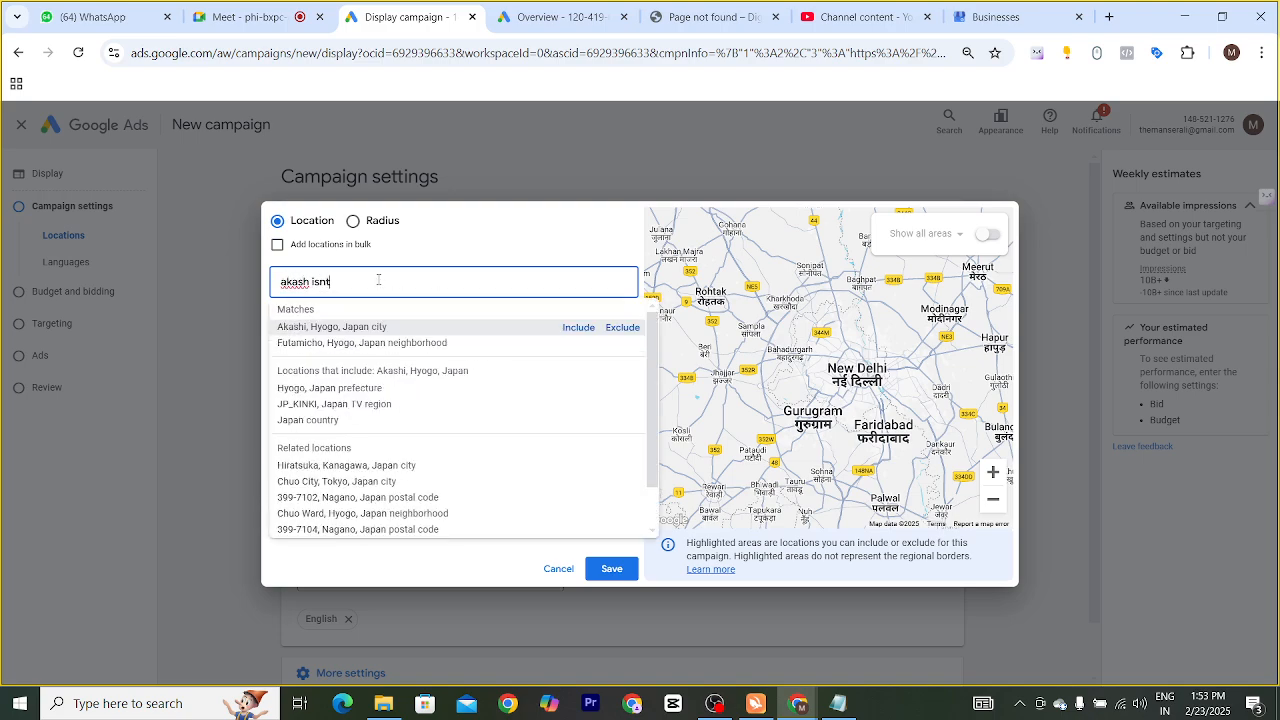
text(itu)
key(BackSpace)
key(BackSpace)
key(BackSpace)
key(BackSpace)
key(BackSpace)
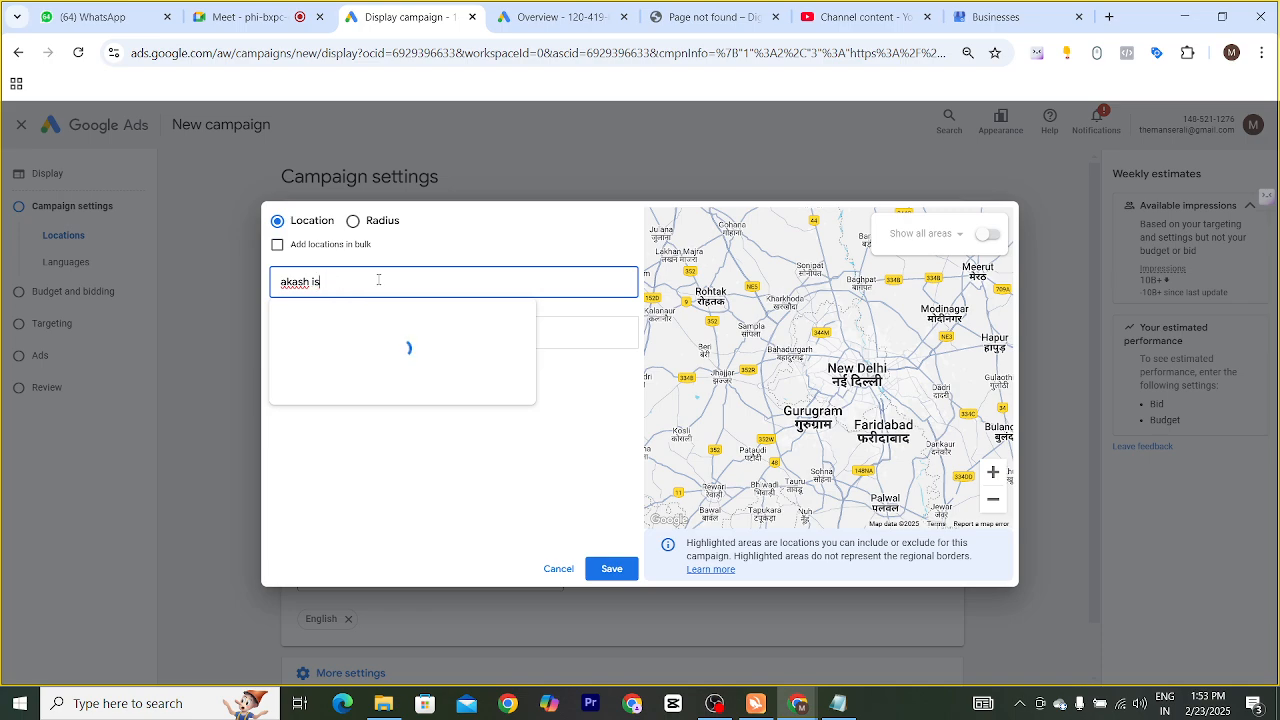
key(BackSpace)
text(nstitut)
key(BackSpace)
key(BackSpace)
key(BackSpace)
key(BackSpace)
text(itute vikaspuri)
Change the place in the location search so it reads "akash institute uttamnagar"
key(BackSpace)
key(BackSpace)
key(BackSpace)
key(BackSpace)
key(BackSpace)
key(BackSpace)
key(BackSpace)
key(BackSpace)
key(BackSpace)
text(uttamnagar)
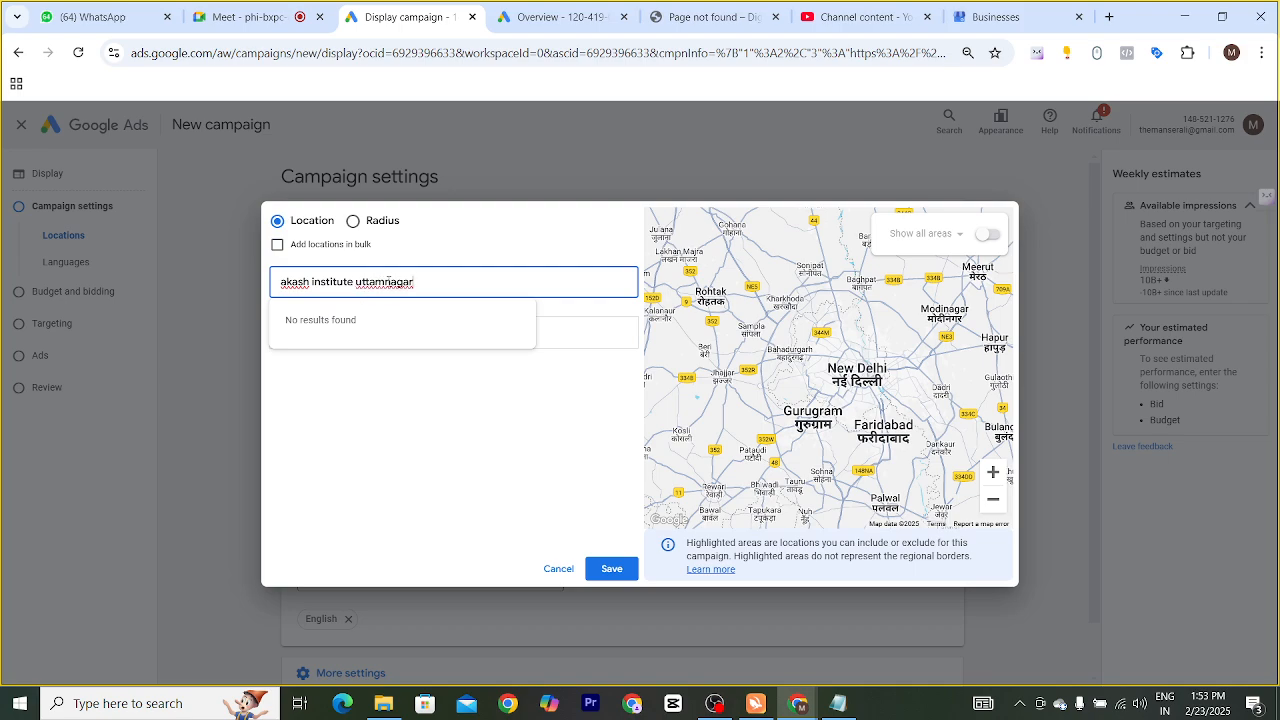
Replace the location search text with just "akash institute" and select the entered text
click(386, 282)
drag(414, 282, 278, 303)
text(a)
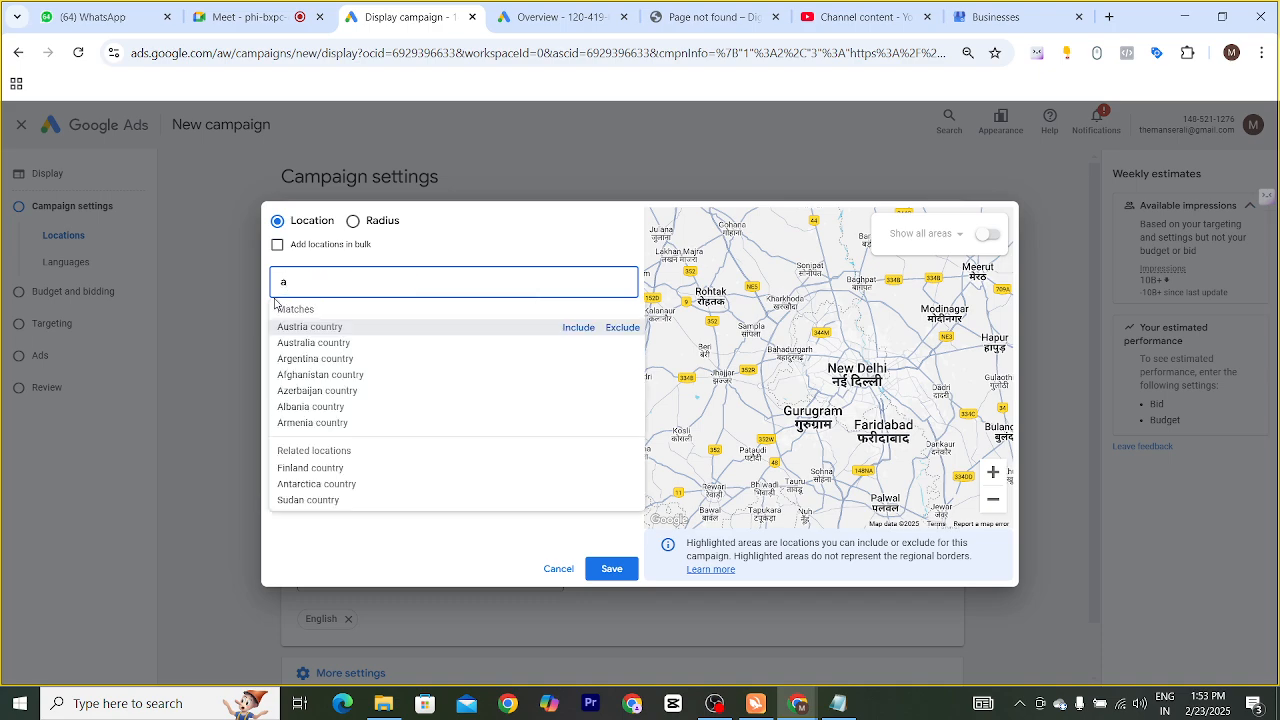
text(ka)
key(BackSpace)
text(kash in)
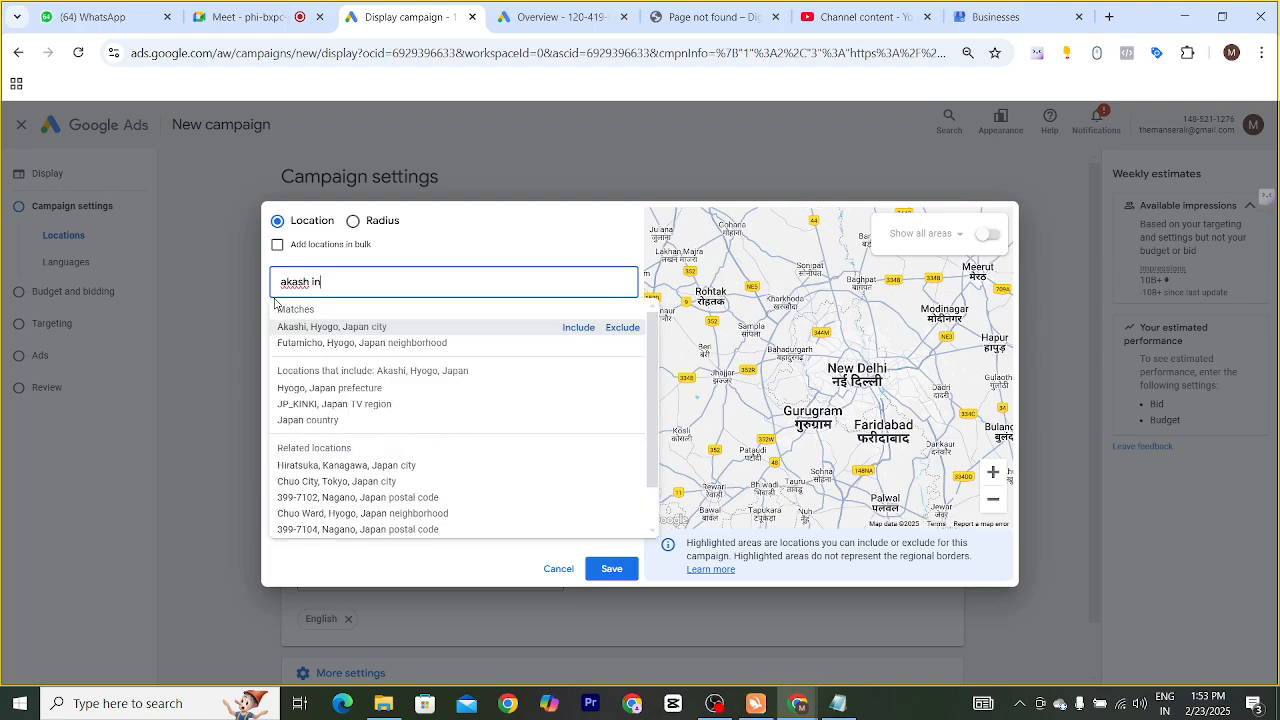
text(stitute)
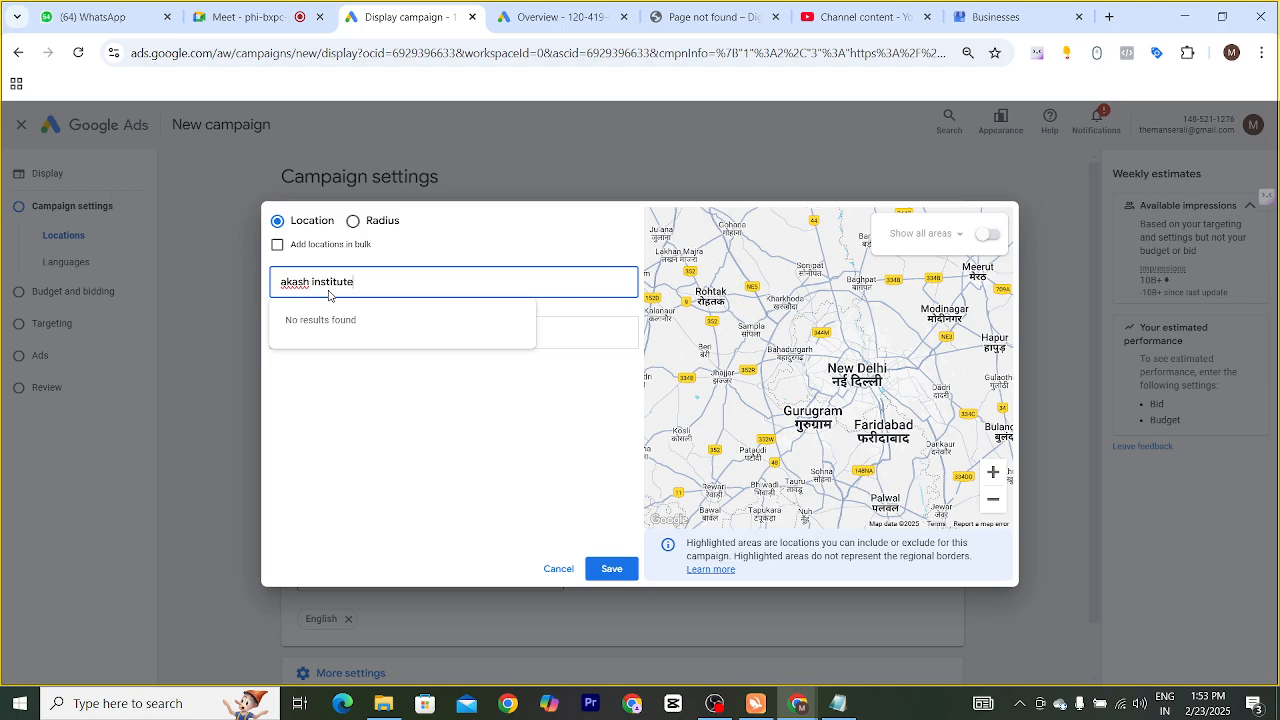
key(ctrl+shift+Left)
key(ctrl+shift+Left)
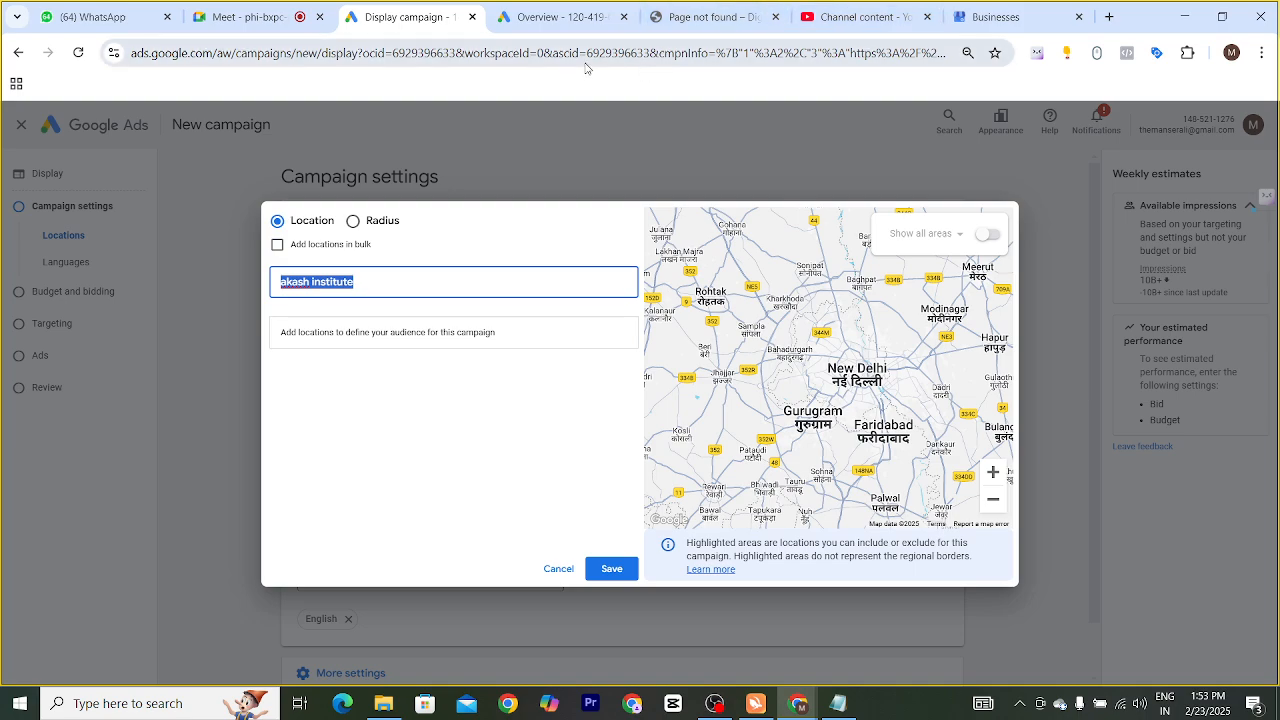
Open a new browser tab and search Google for "akash institute near me"
click(1109, 17)
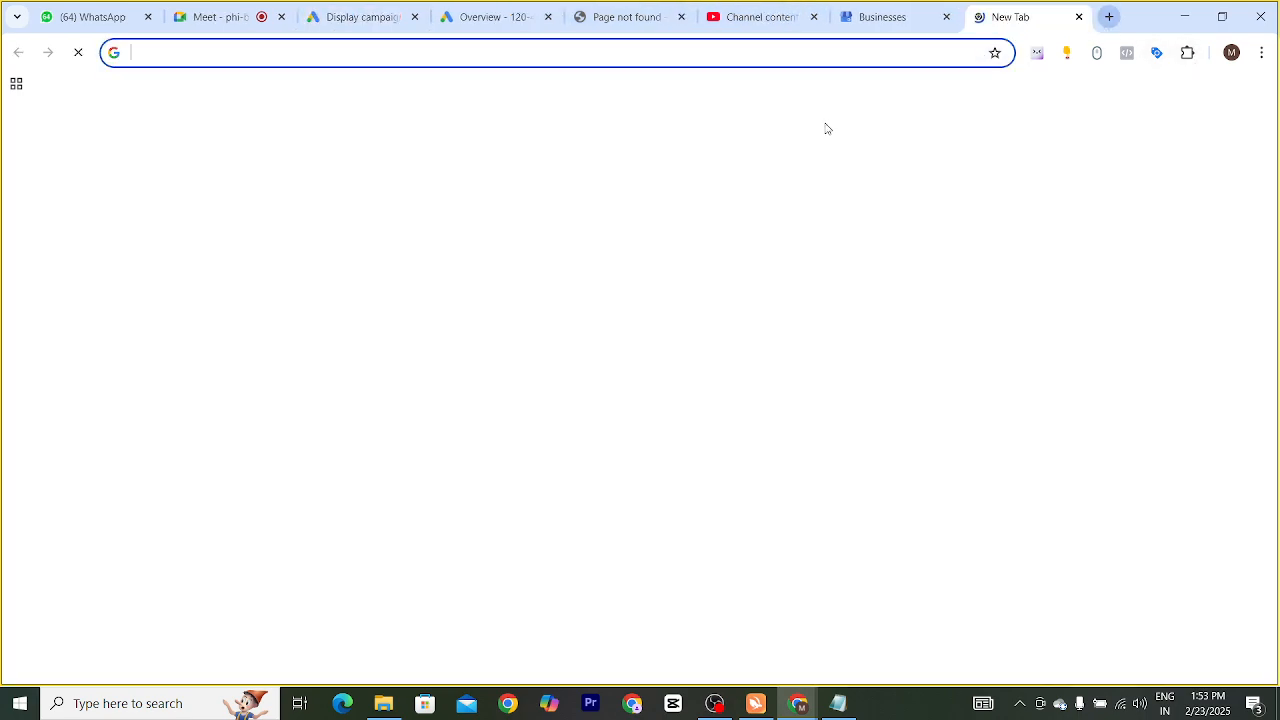
text(akash )
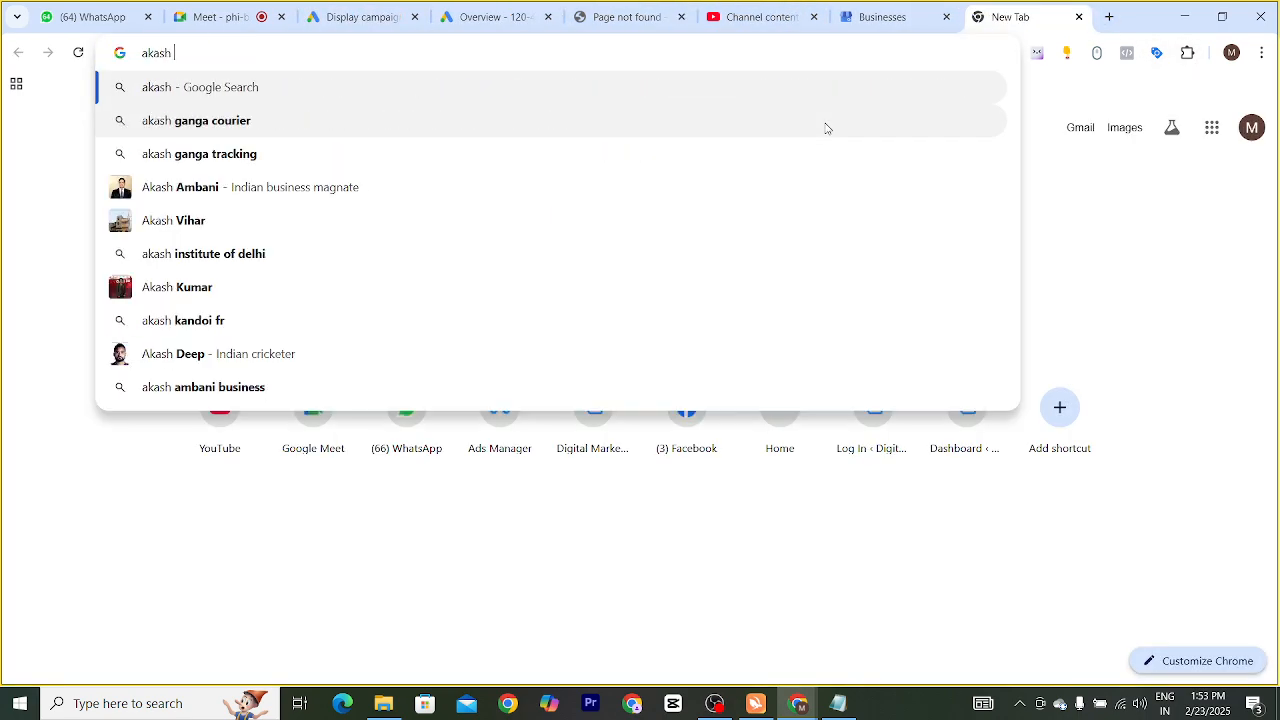
text(institut)
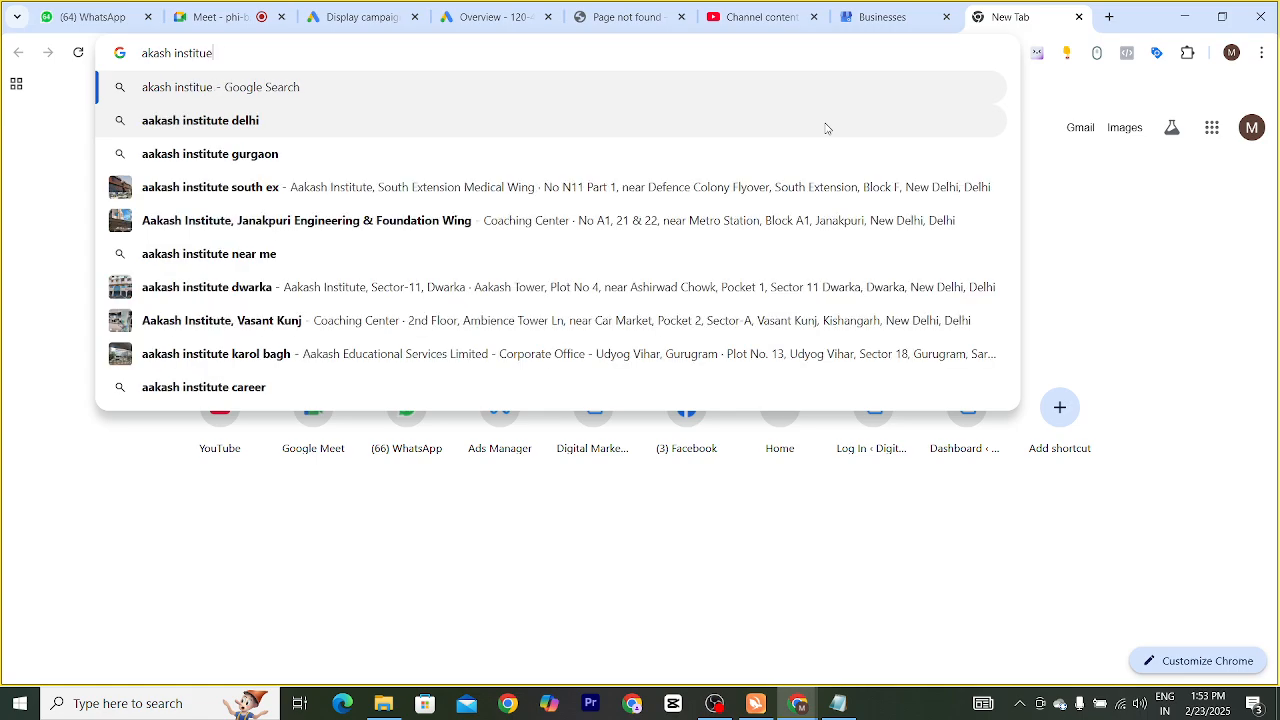
text(e near me)
key(Return)
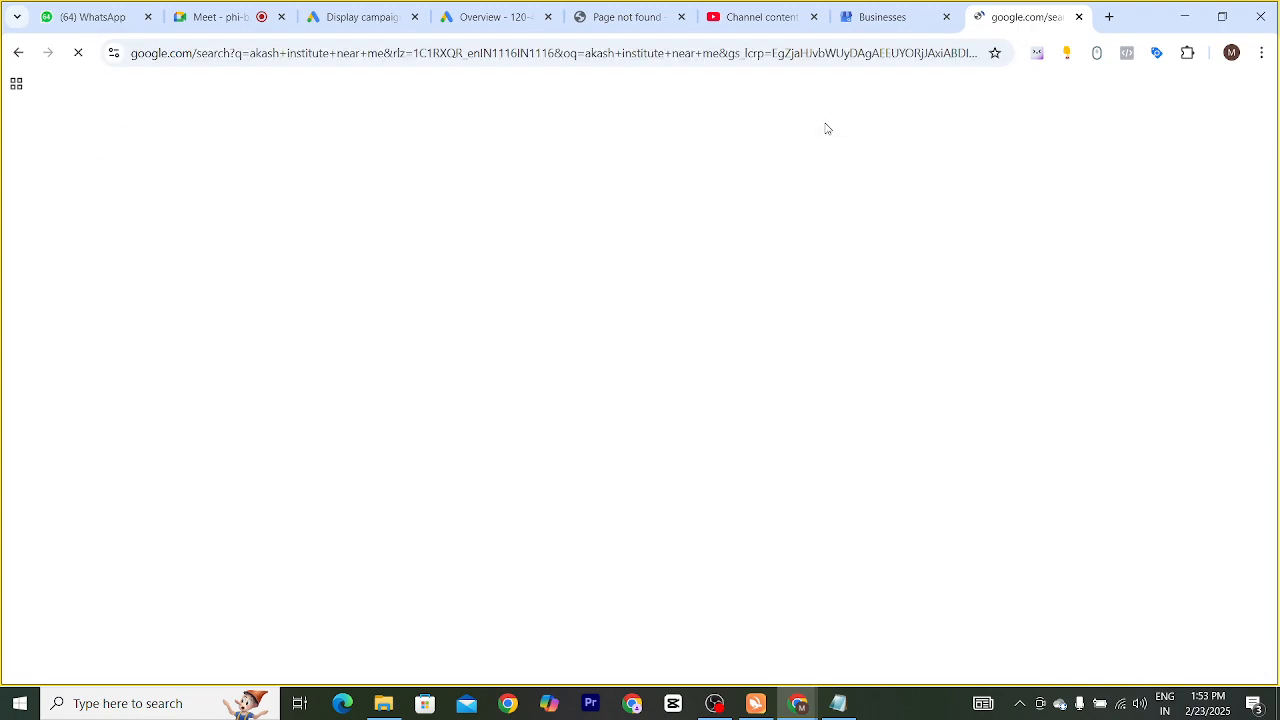
Open the listing of Aakash Institute, Sector-11, Dwarka in the results and copy its full address
scroll(370, 460, down, 1)
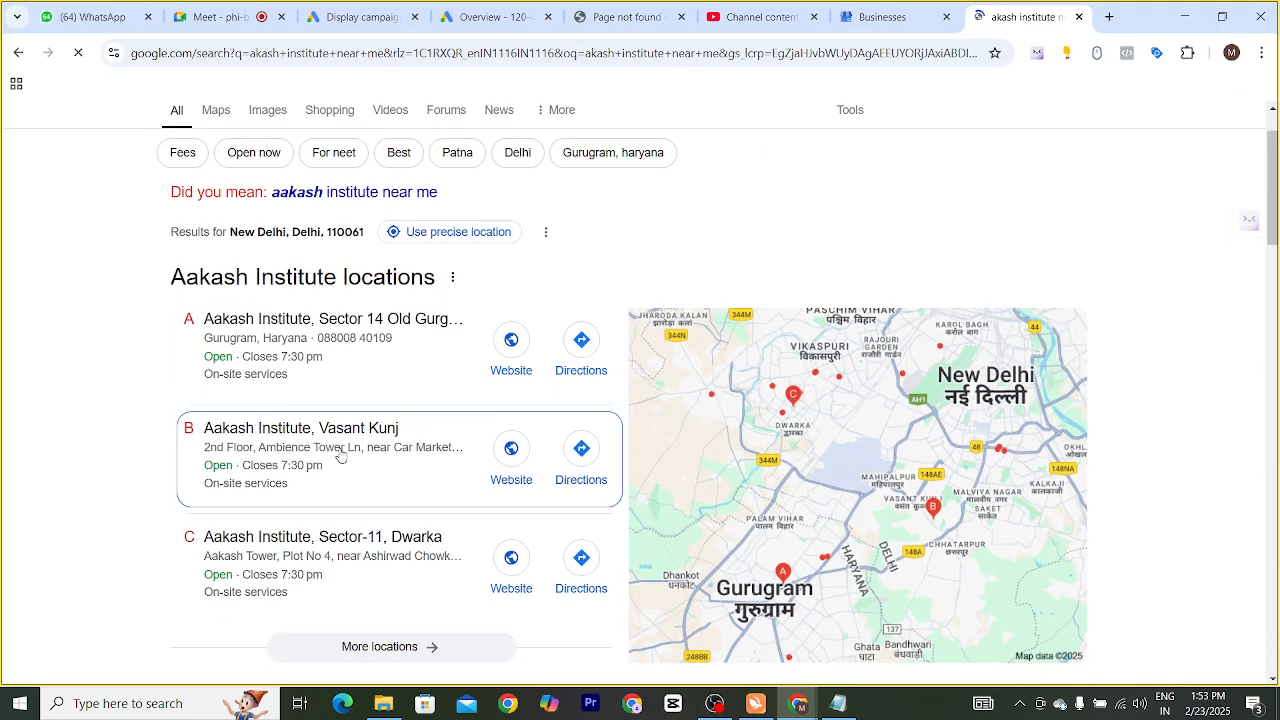
scroll(345, 462, down, 1)
mouse_move(326, 470)
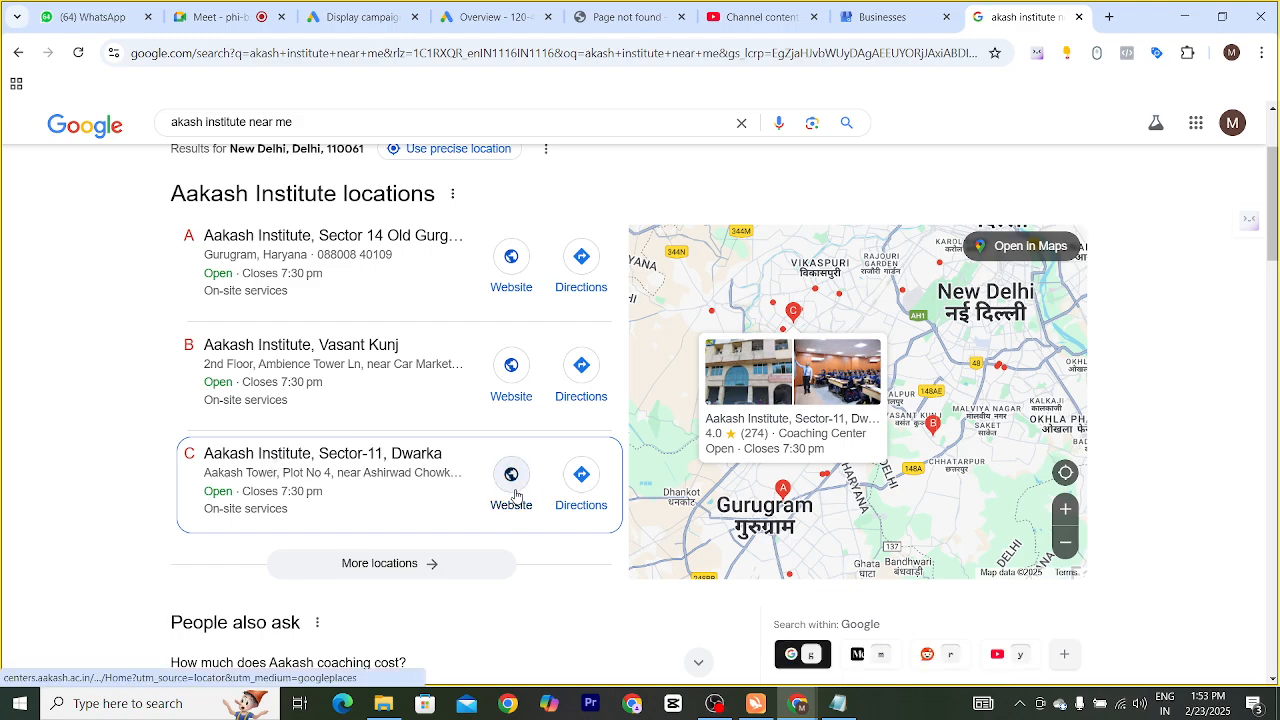
click(352, 453)
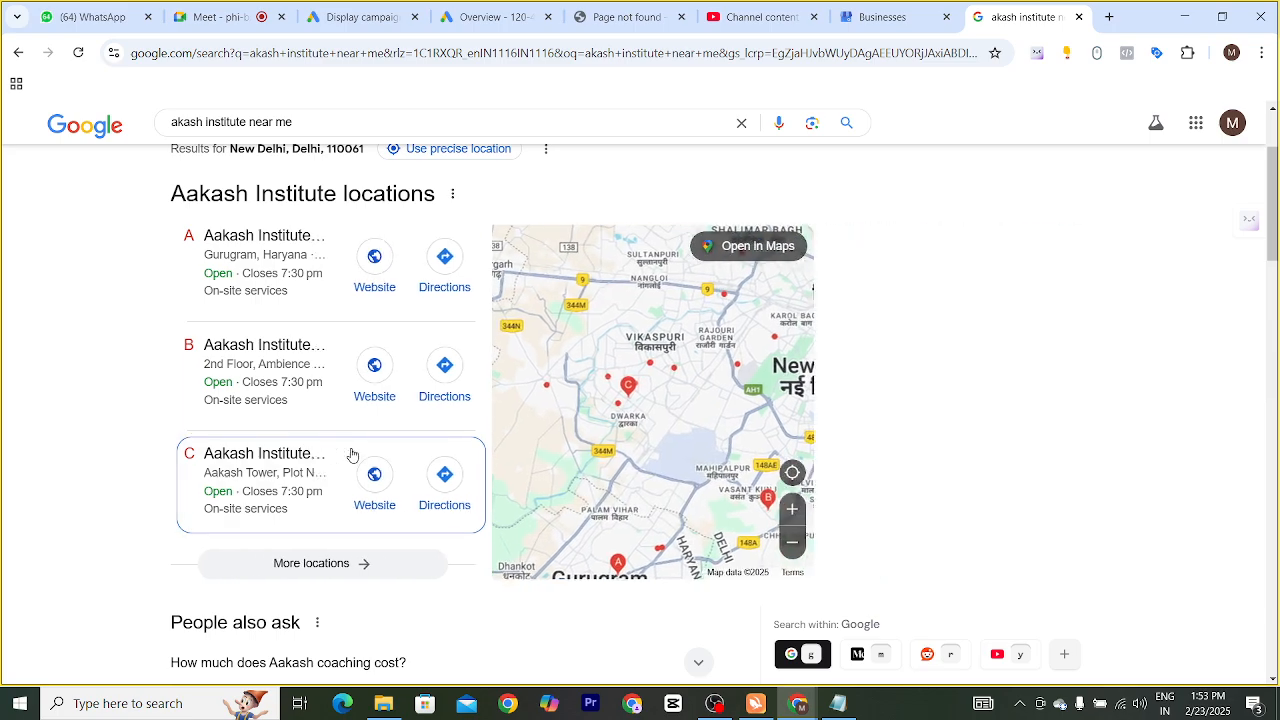
scroll(879, 483, down, 1)
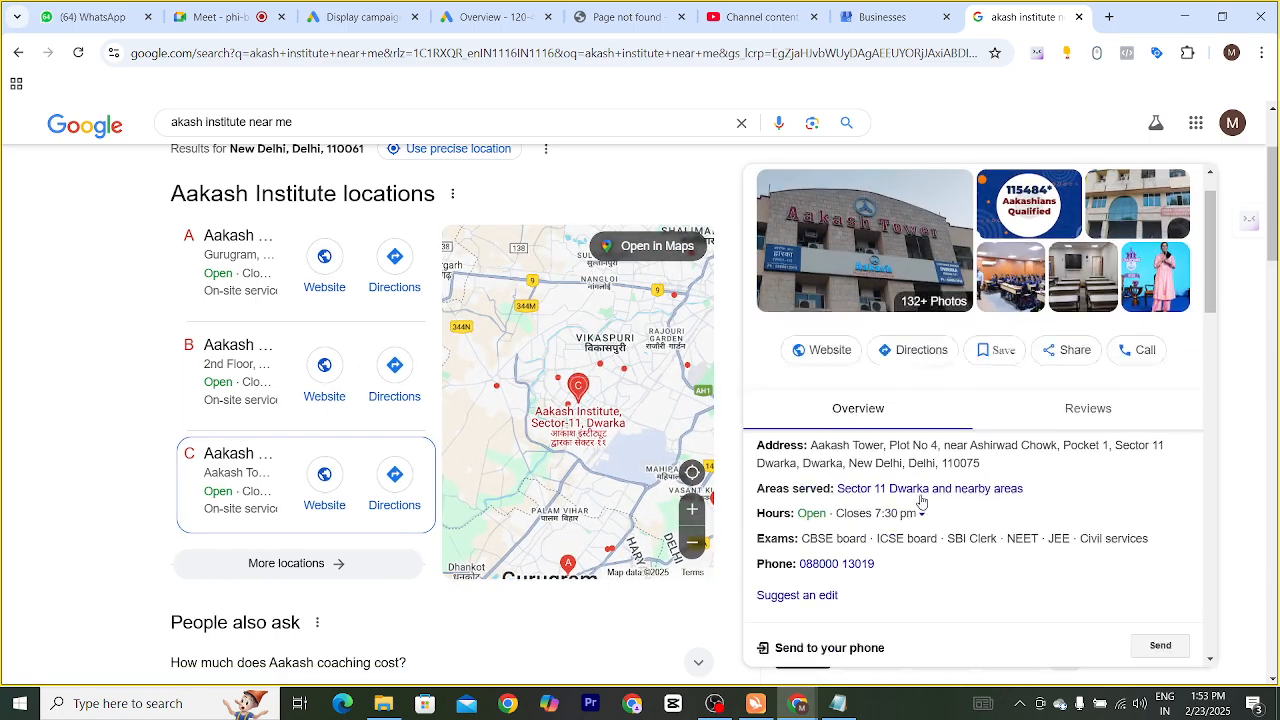
drag(812, 416, 986, 437)
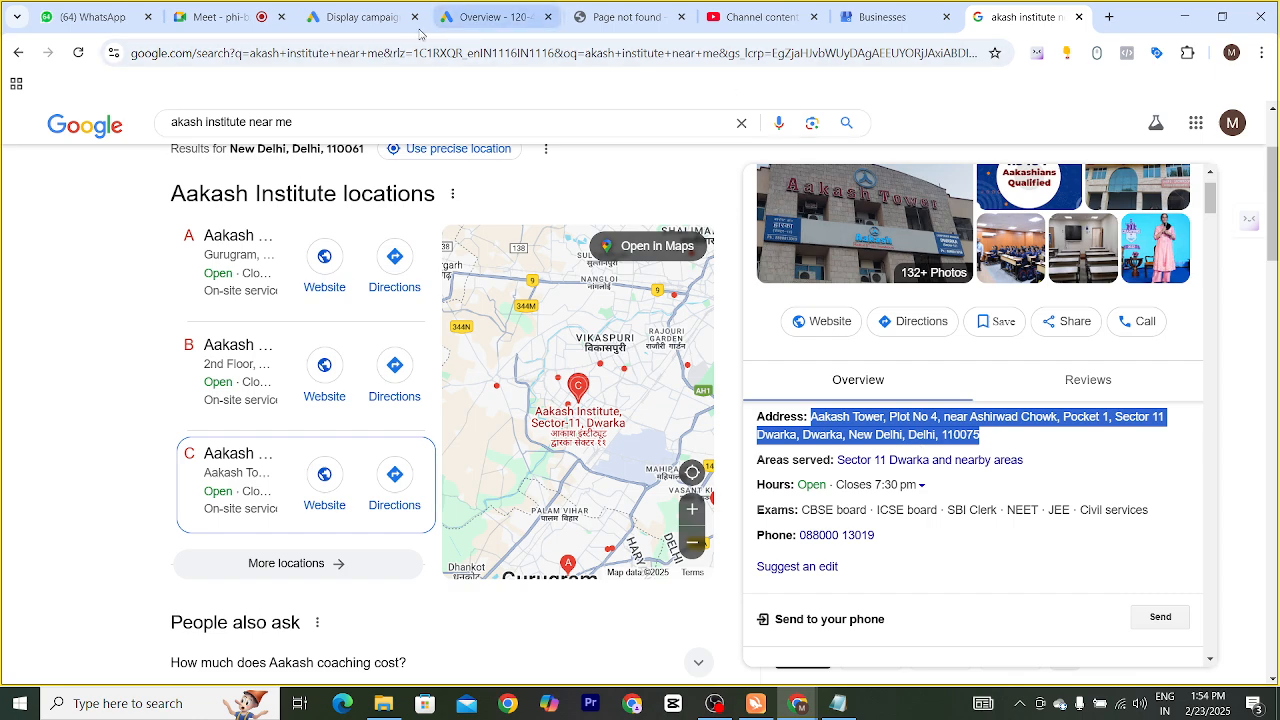
Paste the copied institute address into the campaign's location search and cut it back to the tower and plot number
click(372, 24)
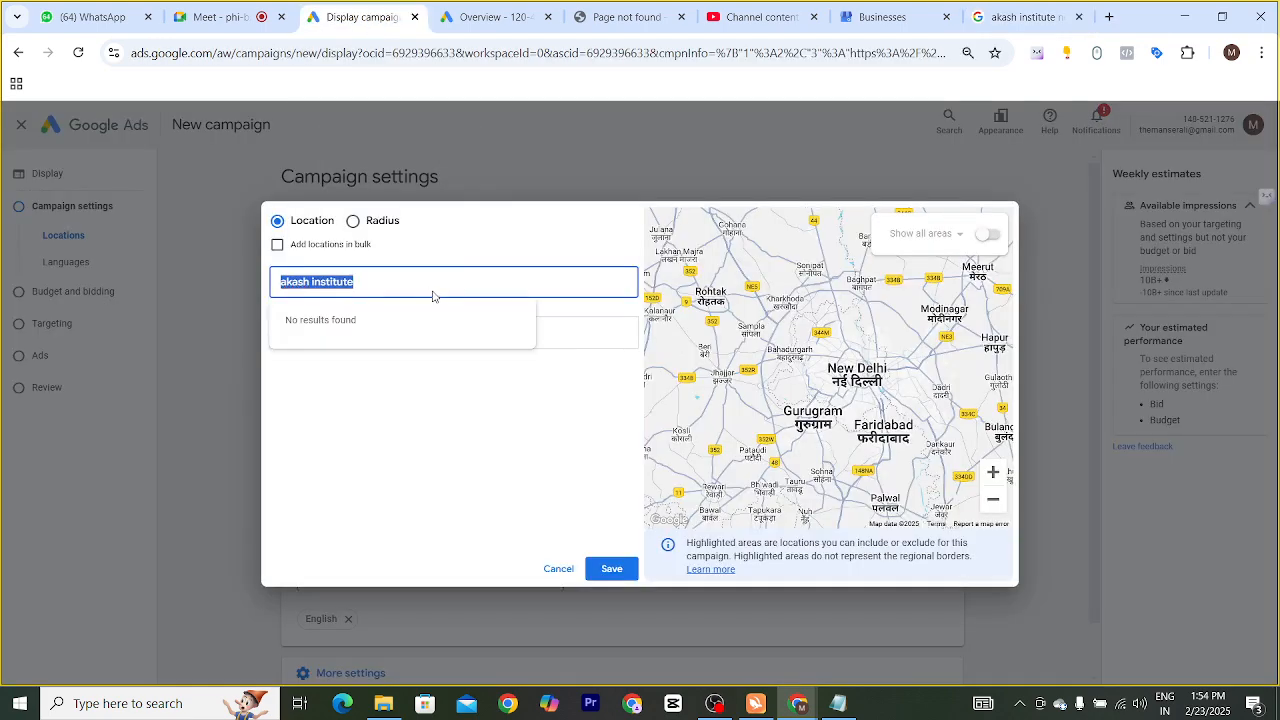
key(ctrl+v)
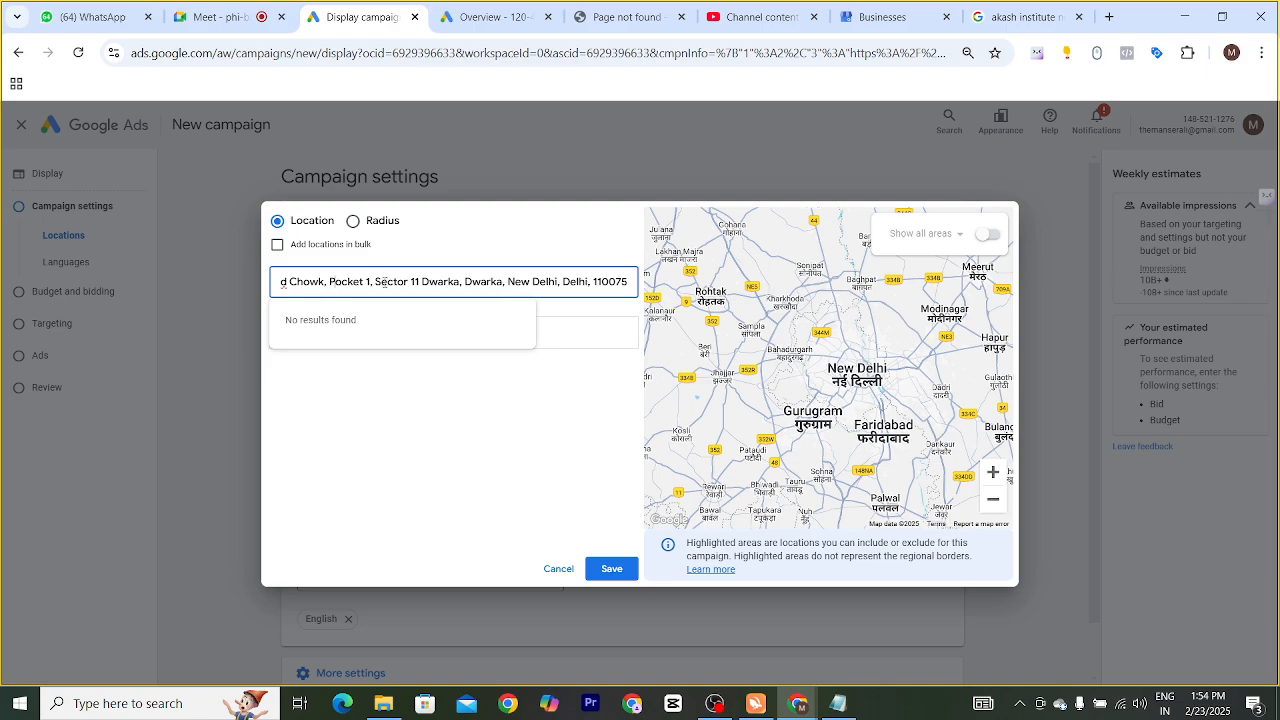
drag(377, 282, 157, 296)
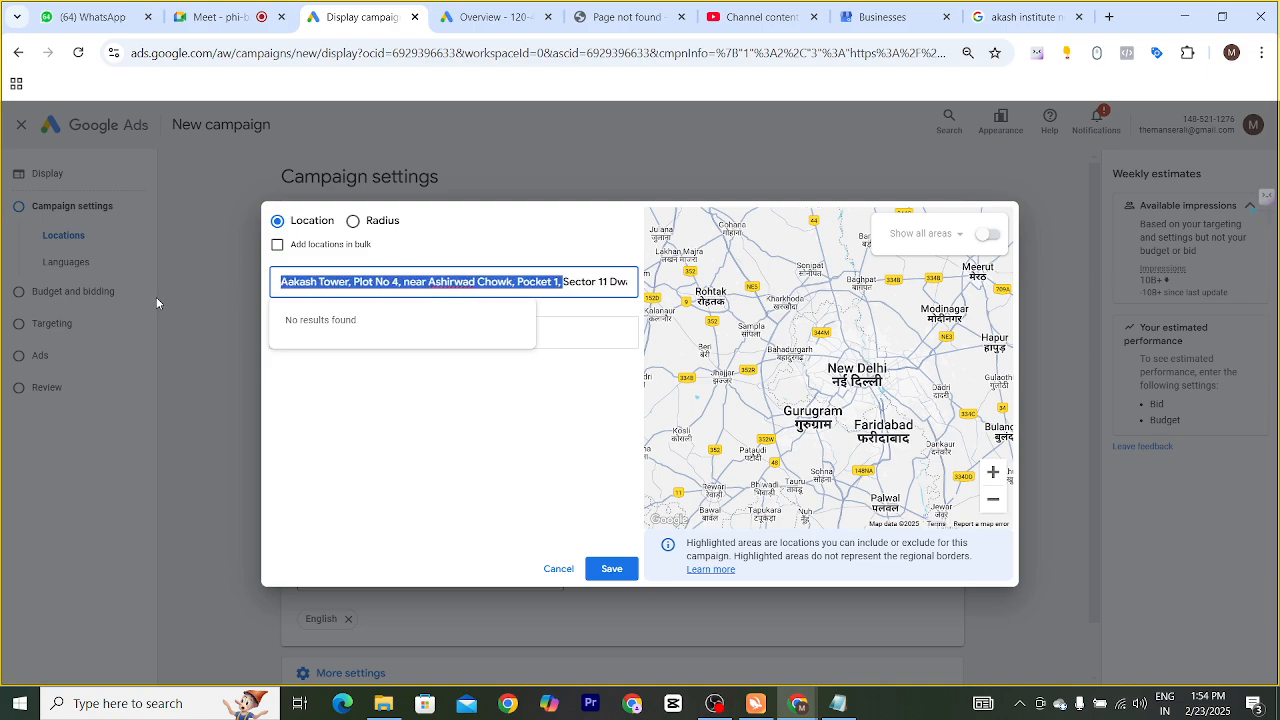
click(480, 283)
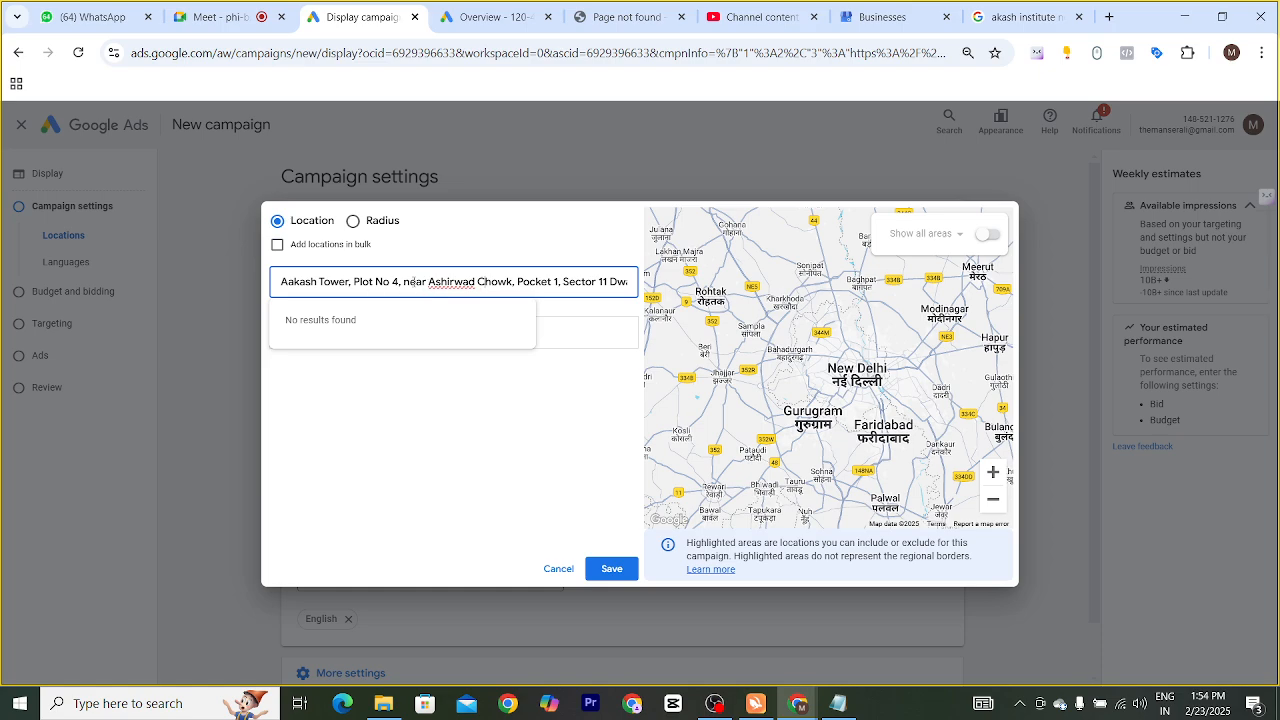
drag(404, 282, 679, 289)
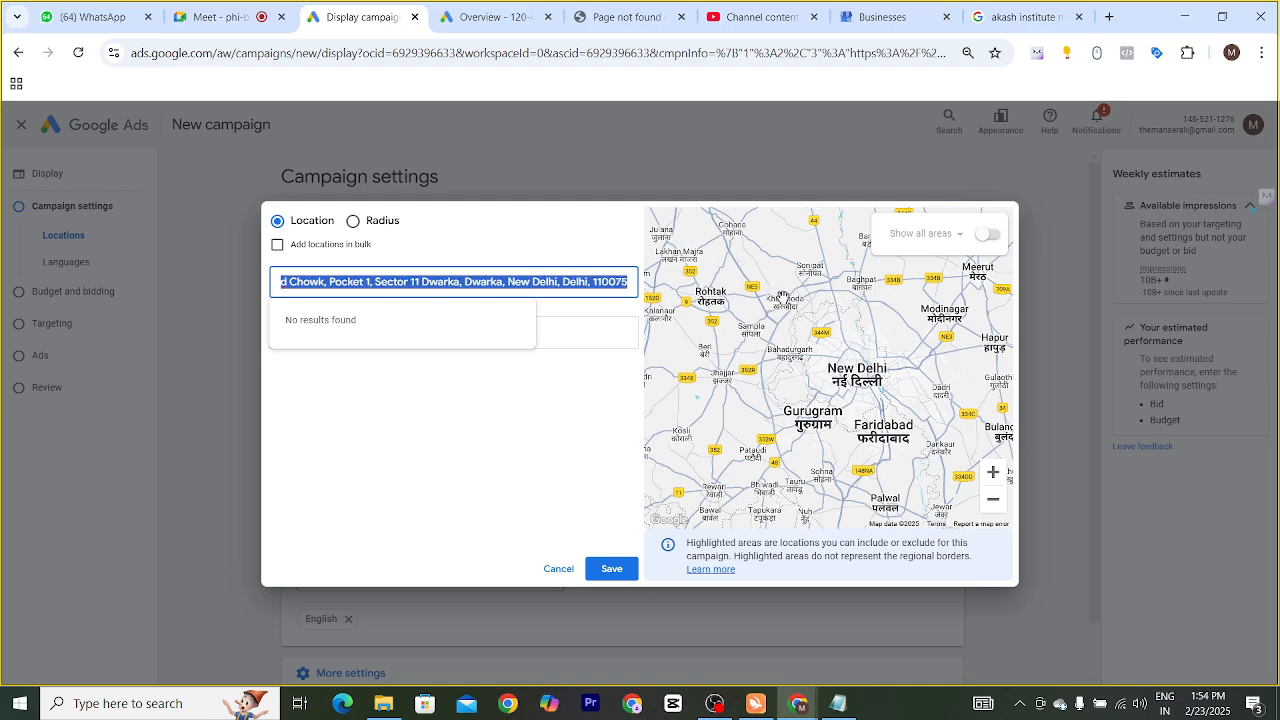
key(BackSpace)
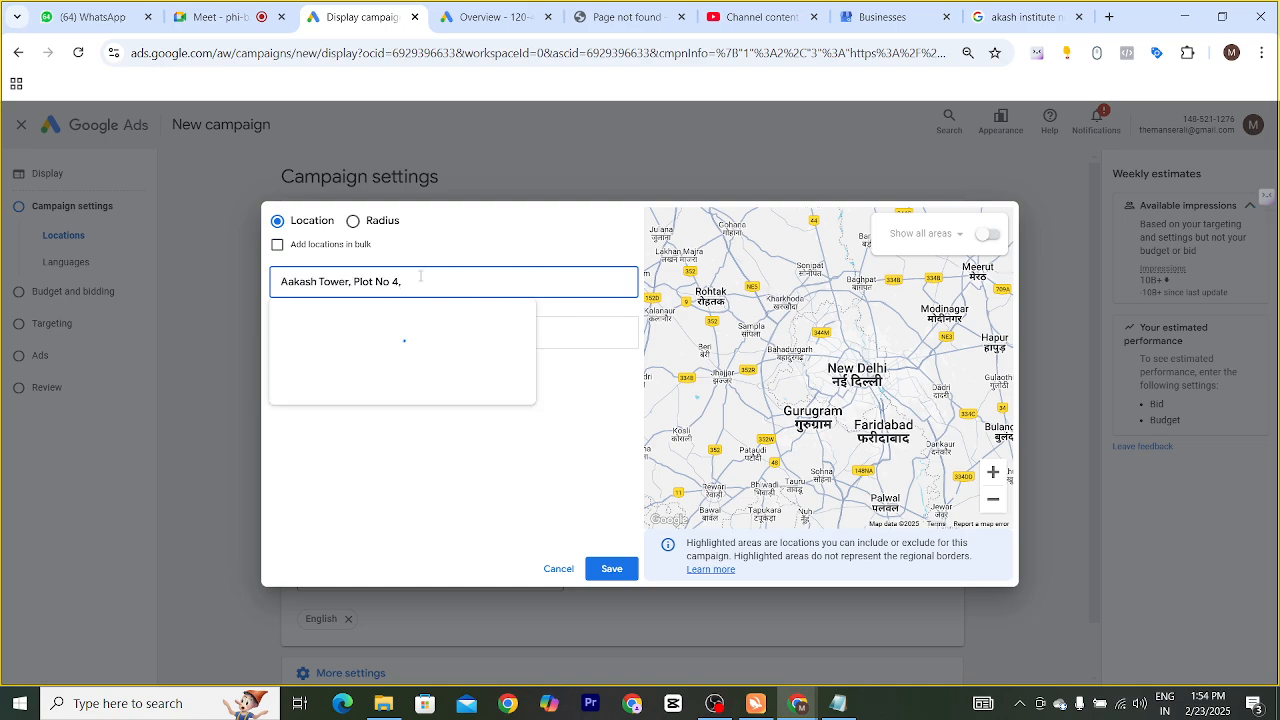
Clear the remaining tower and plot number text from the location search
key(BackSpace)
key(BackSpace)
key(BackSpace)
key(BackSpace)
key(BackSpace)
key(BackSpace)
key(BackSpace)
key(BackSpace)
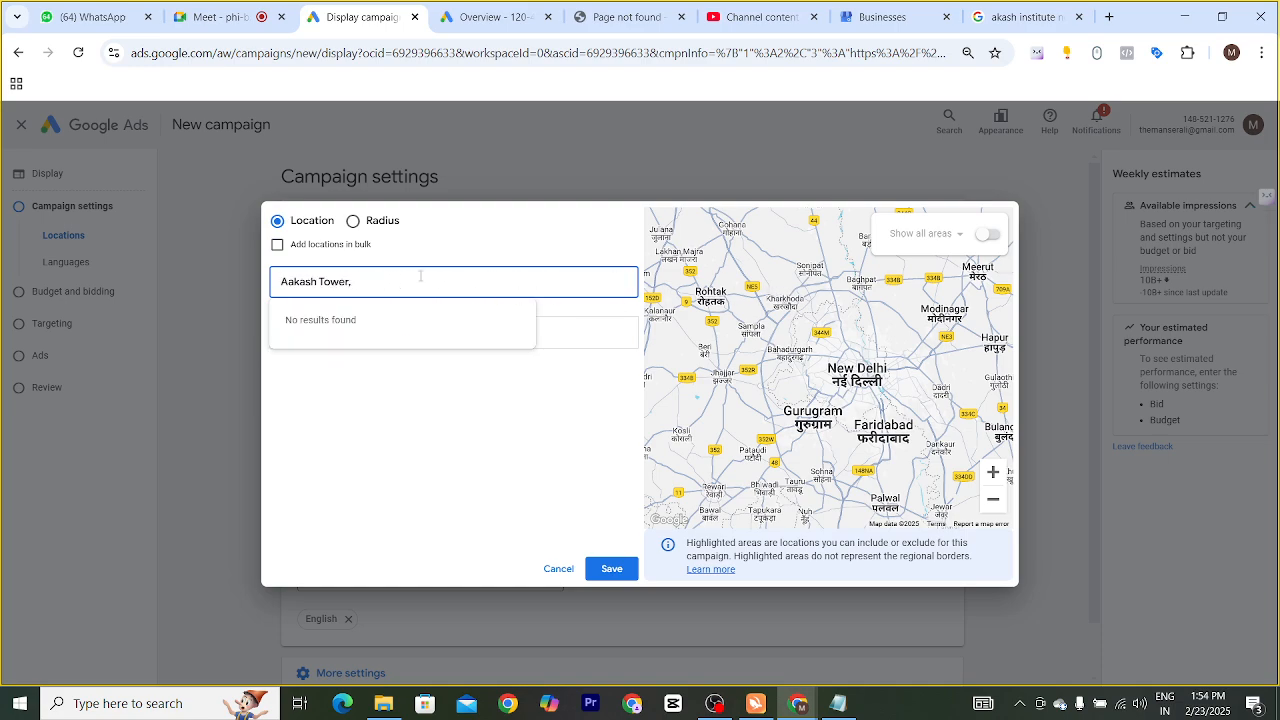
key(BackSpace)
key(BackSpace)
key(BackSpace)
key(BackSpace)
key(BackSpace)
key(BackSpace)
key(BackSpace)
key(BackSpace)
key(BackSpace)
key(BackSpace)
key(BackSpace)
key(BackSpace)
key(BackSpace)
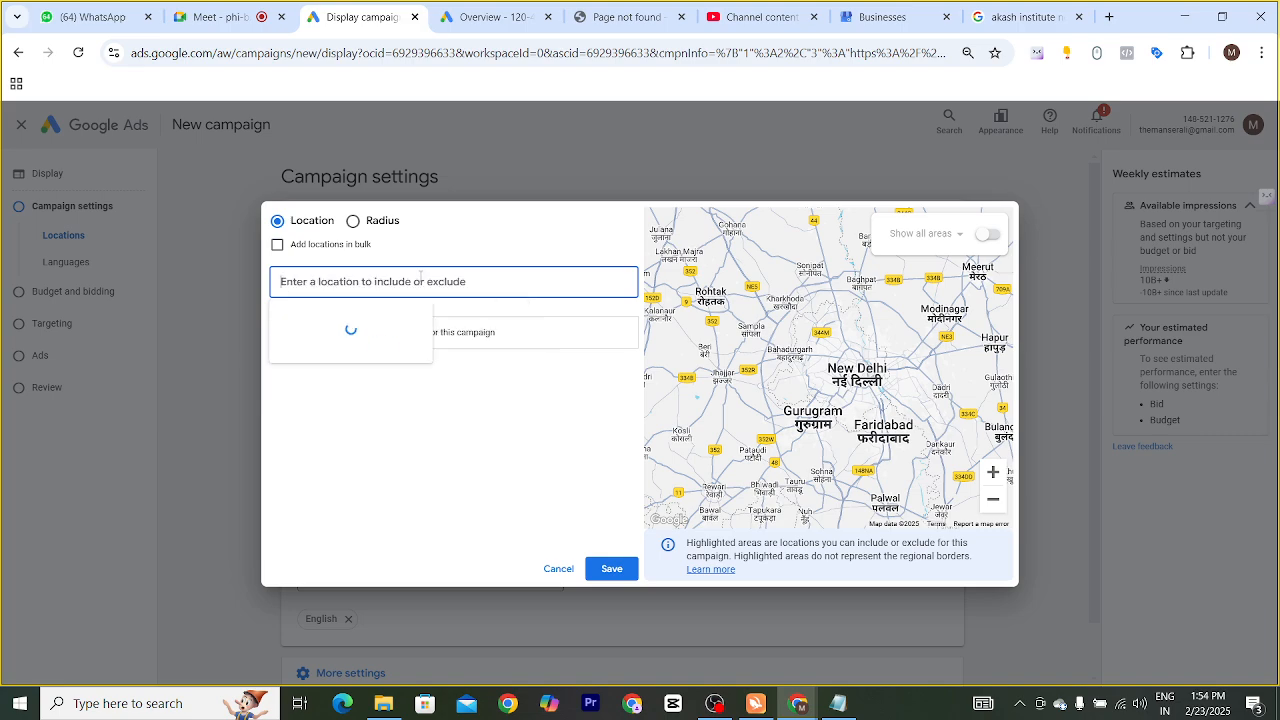
Search the campaign locations for "sector 11", then extend the search to "sector 11 akash"
text(sec)
key(BackSpace)
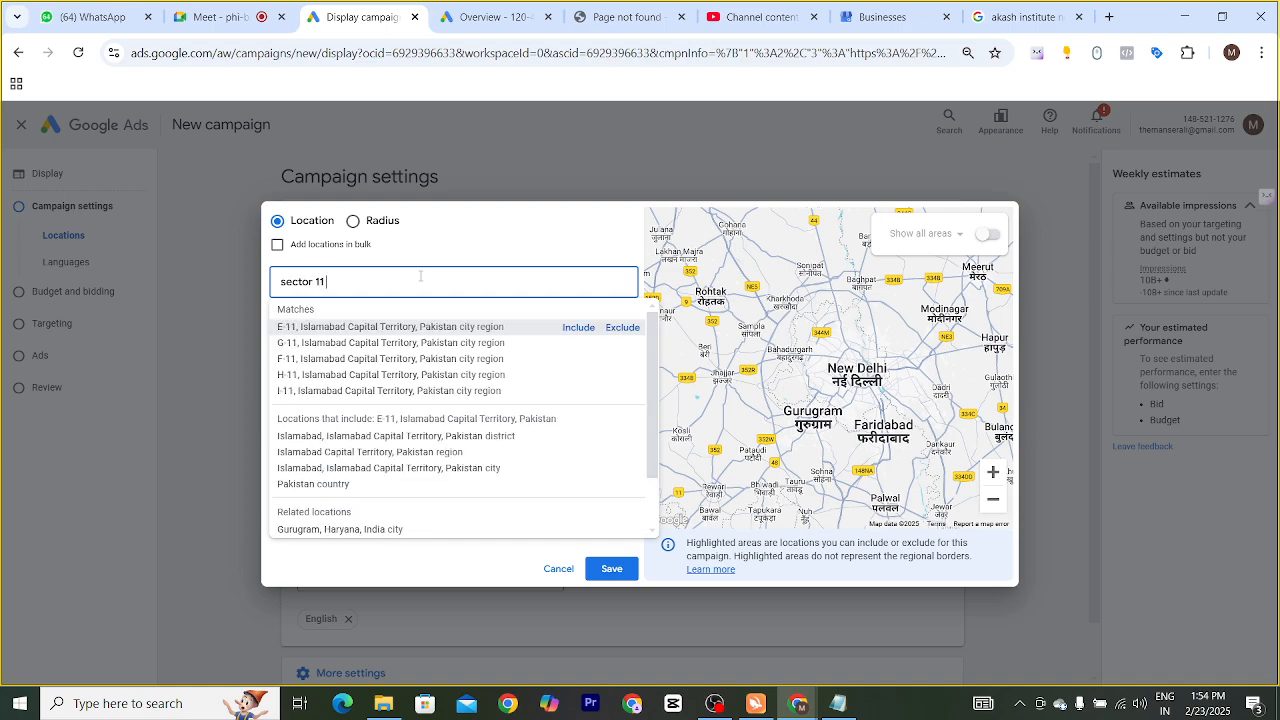
text(askari)
key(BackSpace)
key(BackSpace)
key(BackSpace)
key(BackSpace)
key(BackSpace)
key(BackSpace)
key(BackSpace)
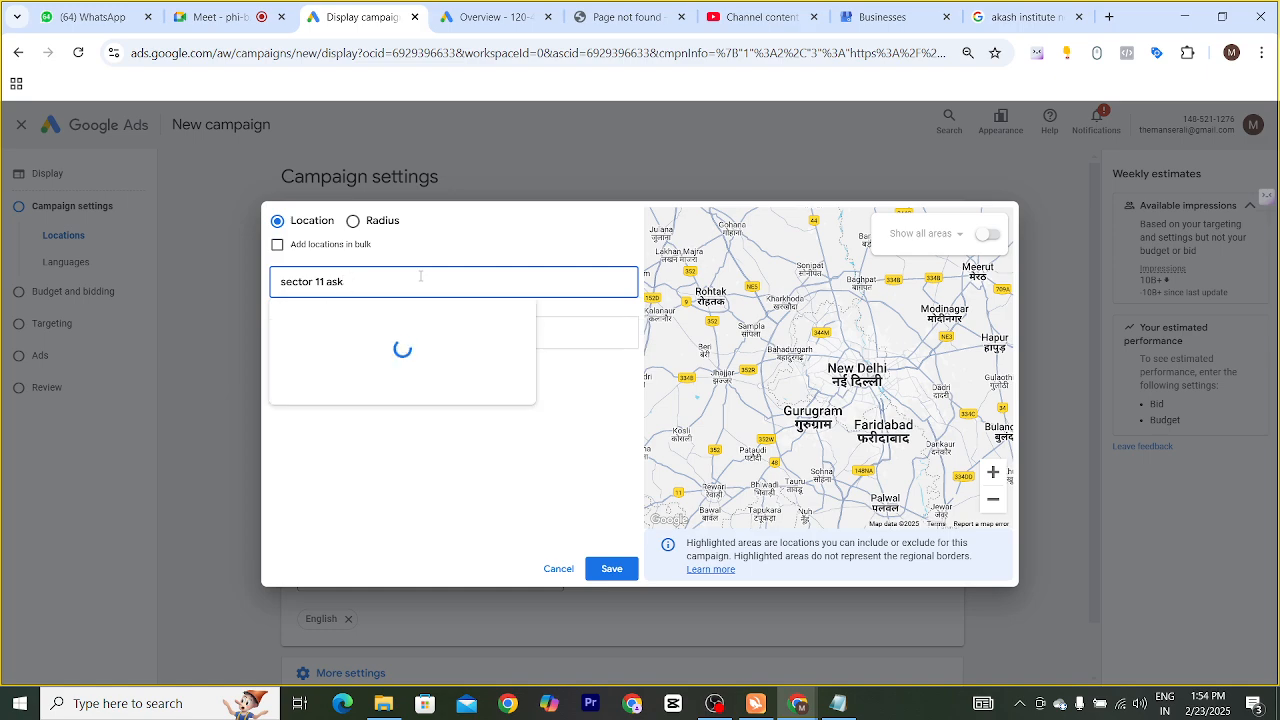
text(akas)
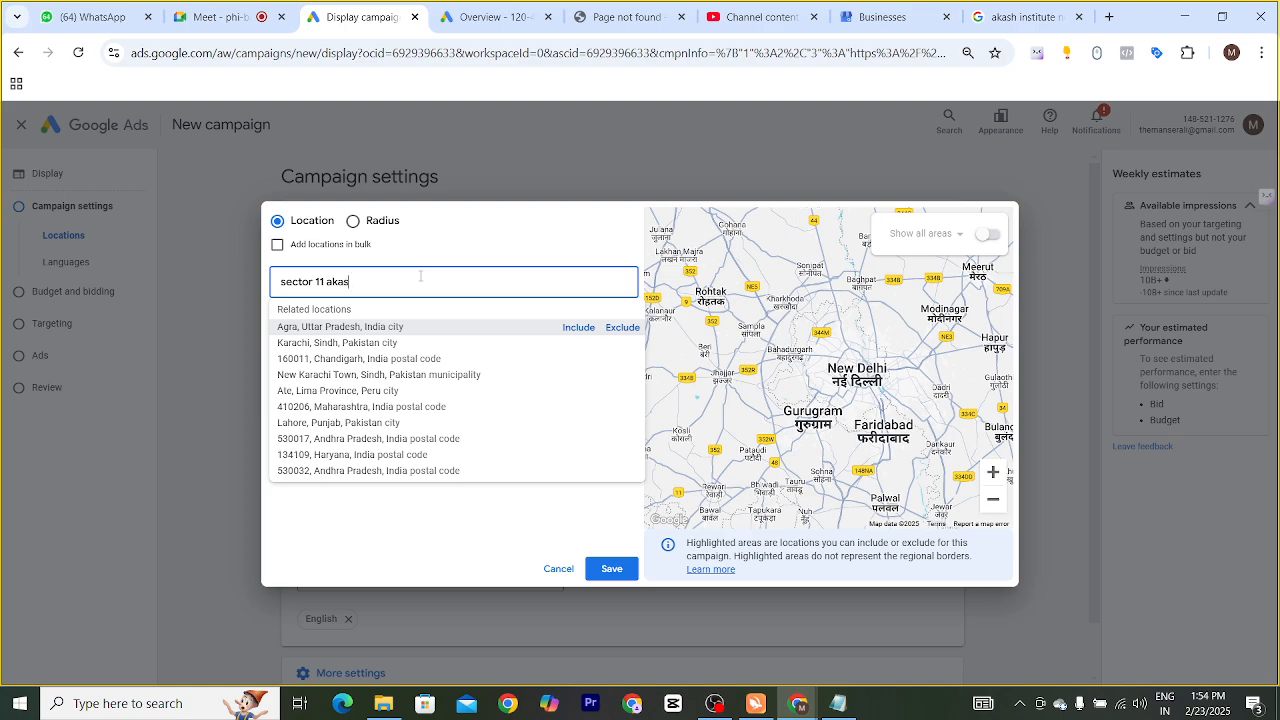
text(h)
Change the location search to "sector 11 metro station" and select the entered text
key(BackSpace)
key(BackSpace)
key(BackSpace)
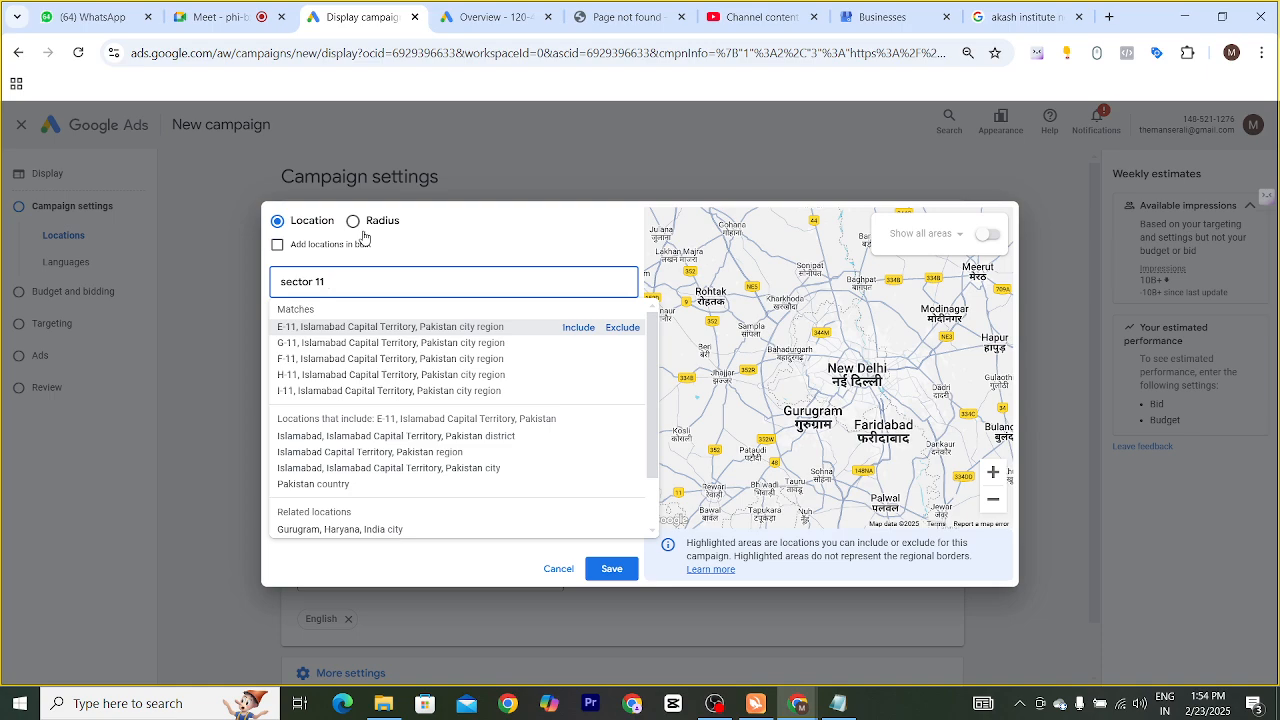
text(metro station)
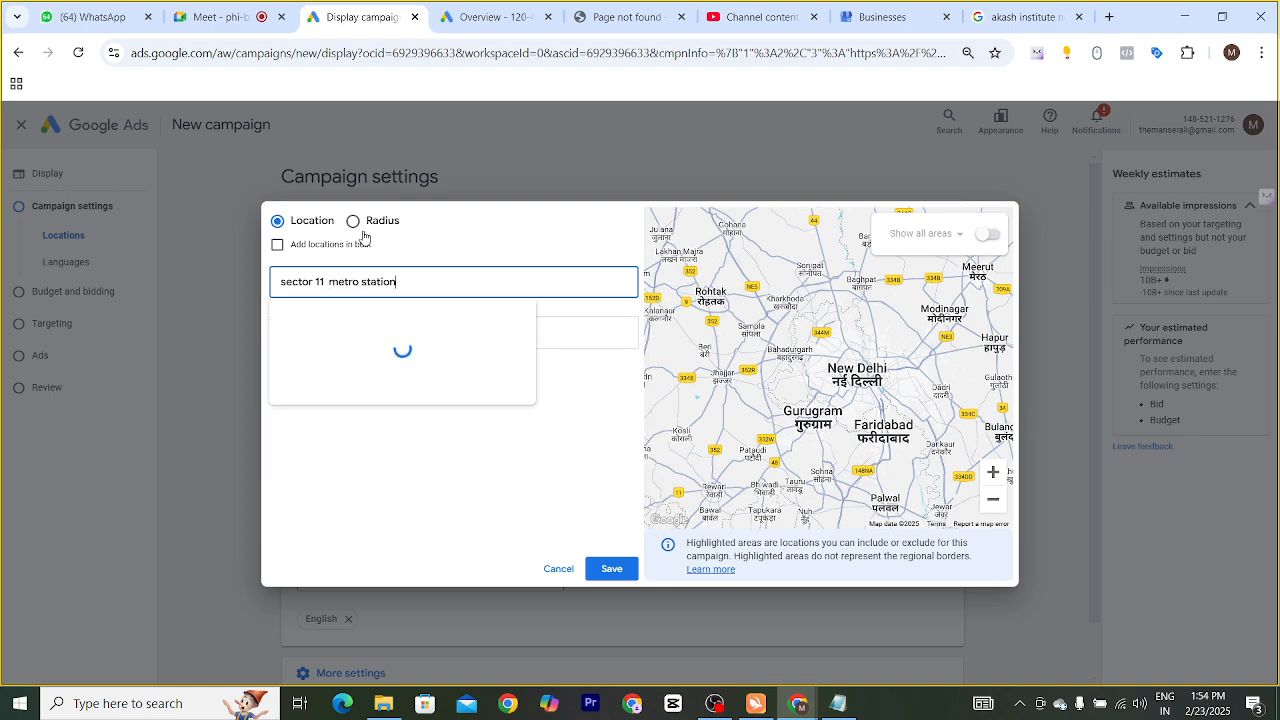
drag(397, 283, 272, 305)
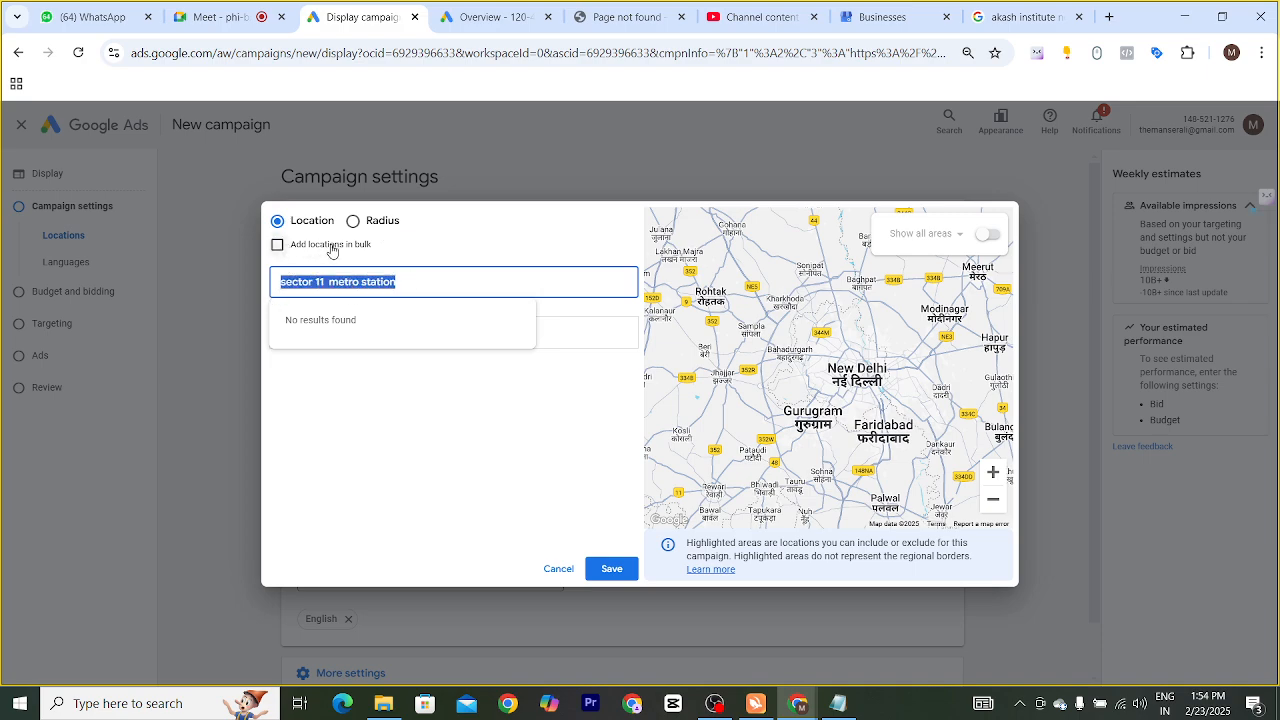
Switch the location targeting to Radius and paste the copied institute address as the place to search
click(353, 221)
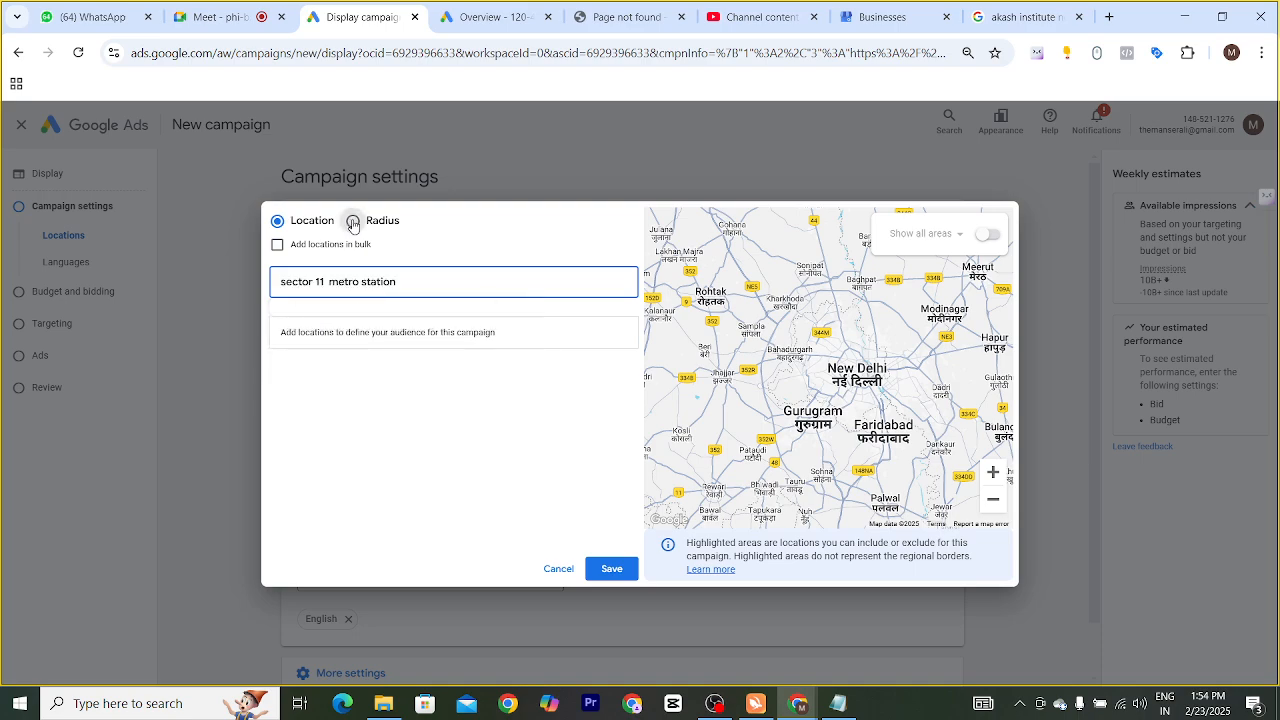
click(390, 284)
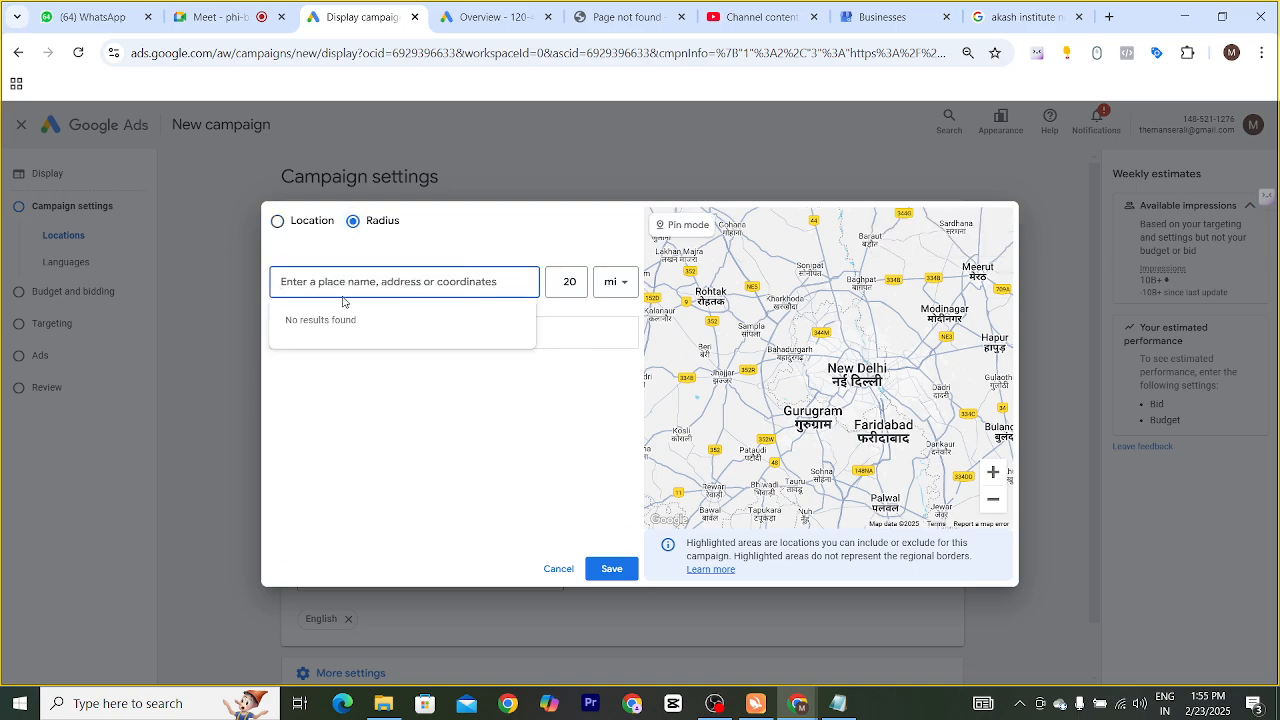
key(ctrl+v)
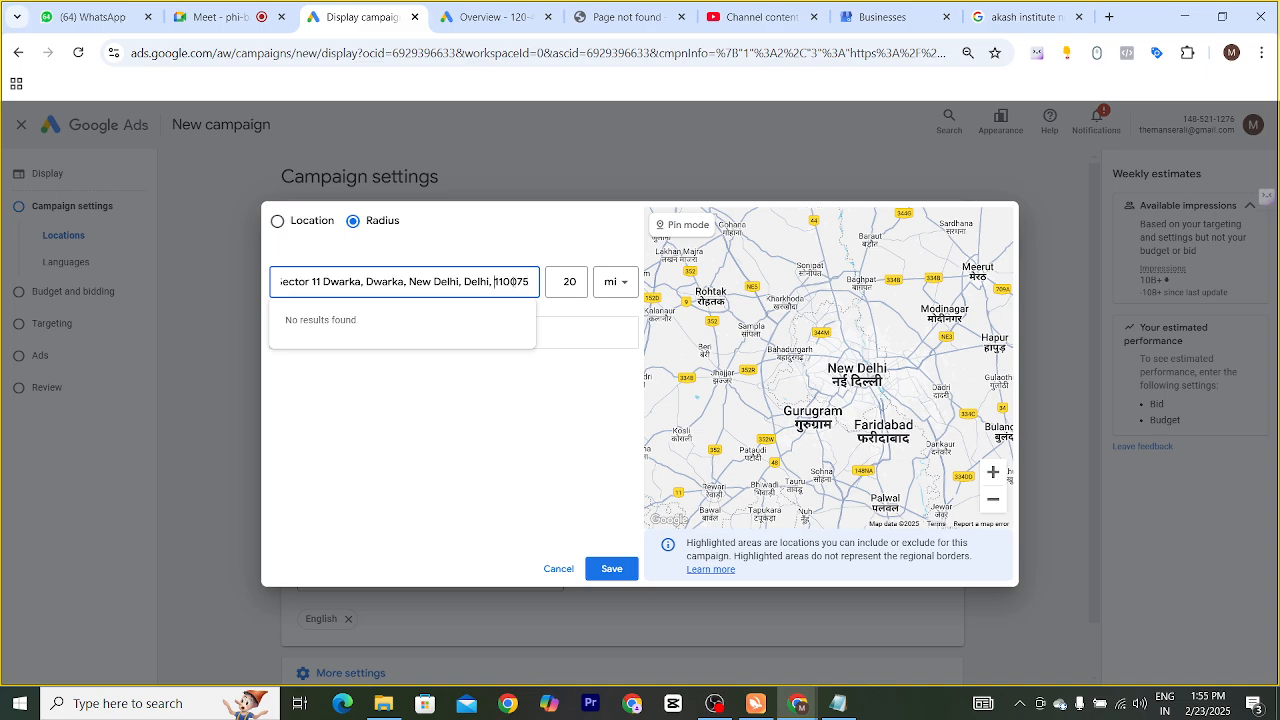
Remove the sector, area, city and postal code from the end of the pasted address, keeping everything up to the pocket number
key(BackSpace)
key(BackSpace)
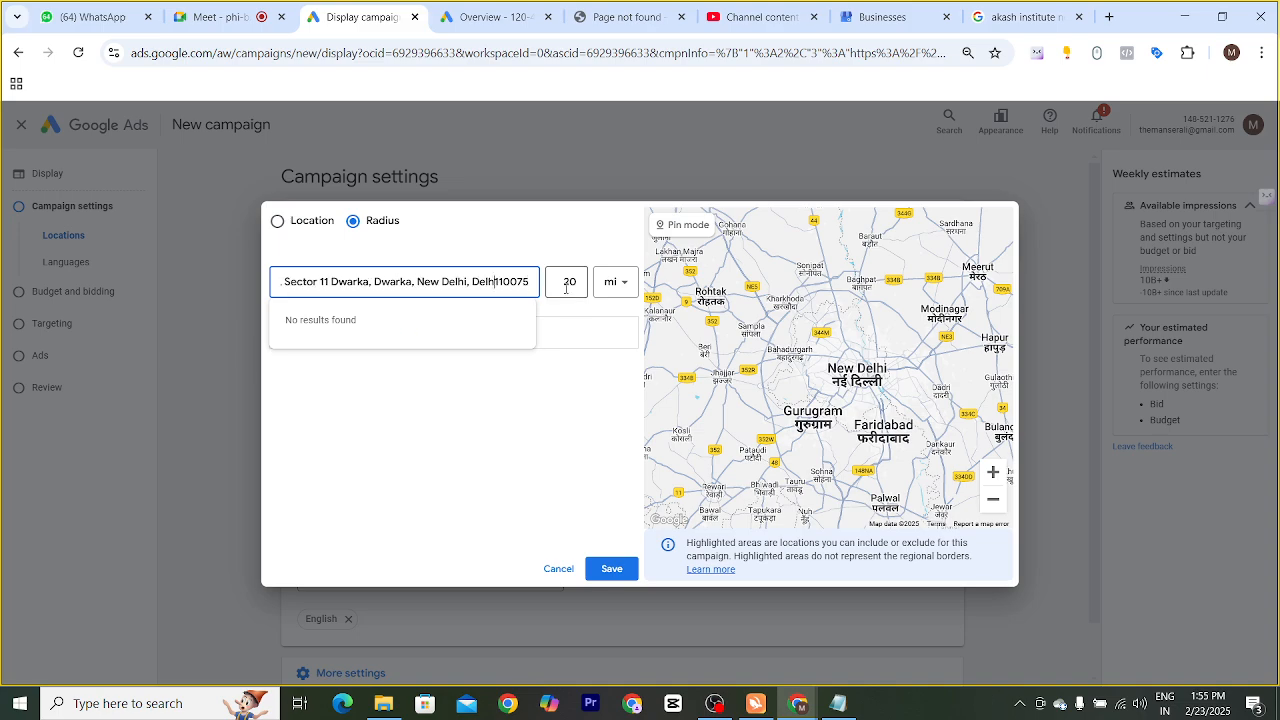
key(BackSpace)
key(BackSpace)
key(BackSpace)
key(BackSpace)
key(BackSpace)
key(BackSpace)
key(BackSpace)
key(BackSpace)
key(BackSpace)
key(BackSpace)
key(BackSpace)
key(BackSpace)
key(BackSpace)
key(BackSpace)
key(BackSpace)
key(BackSpace)
key(BackSpace)
key(BackSpace)
key(BackSpace)
key(BackSpace)
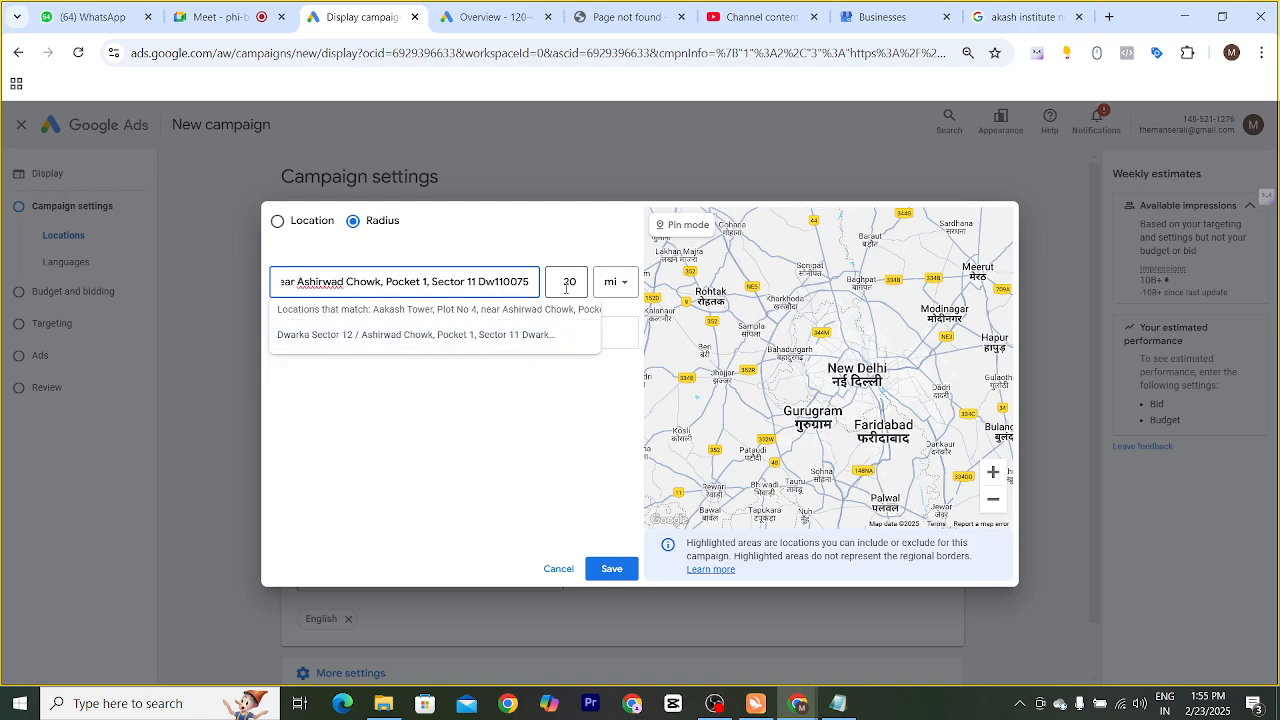
key(BackSpace)
key(BackSpace)
key(BackSpace)
key(BackSpace)
key(BackSpace)
key(BackSpace)
key(BackSpace)
key(BackSpace)
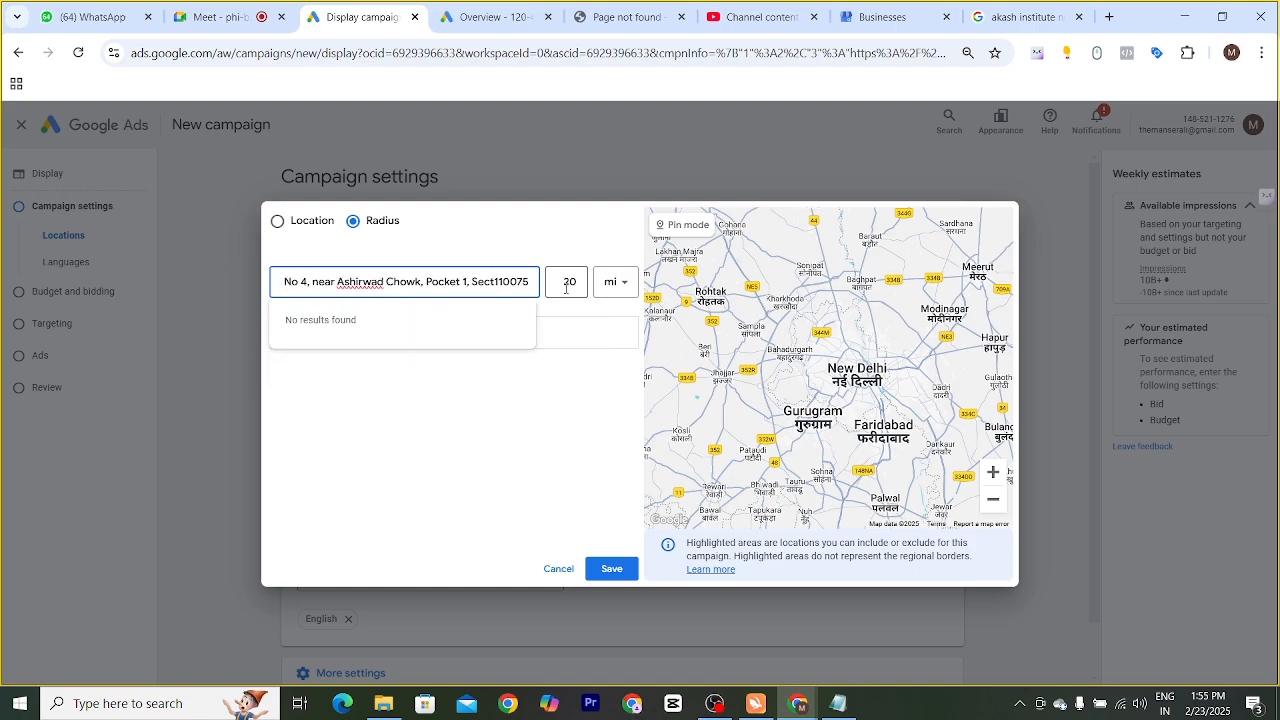
key(BackSpace)
key(BackSpace)
key(BackSpace)
key(BackSpace)
key(BackSpace)
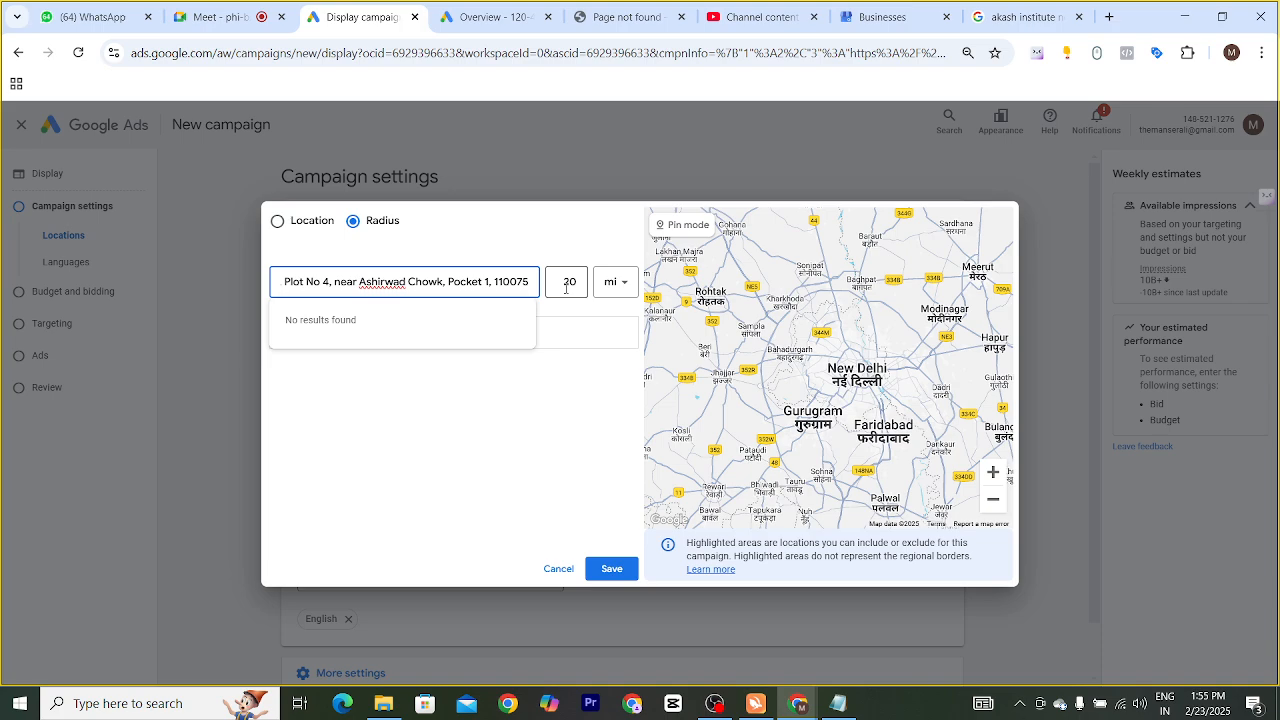
key(Delete)
key(Delete)
key(Delete)
key(Delete)
key(Delete)
key(Delete)
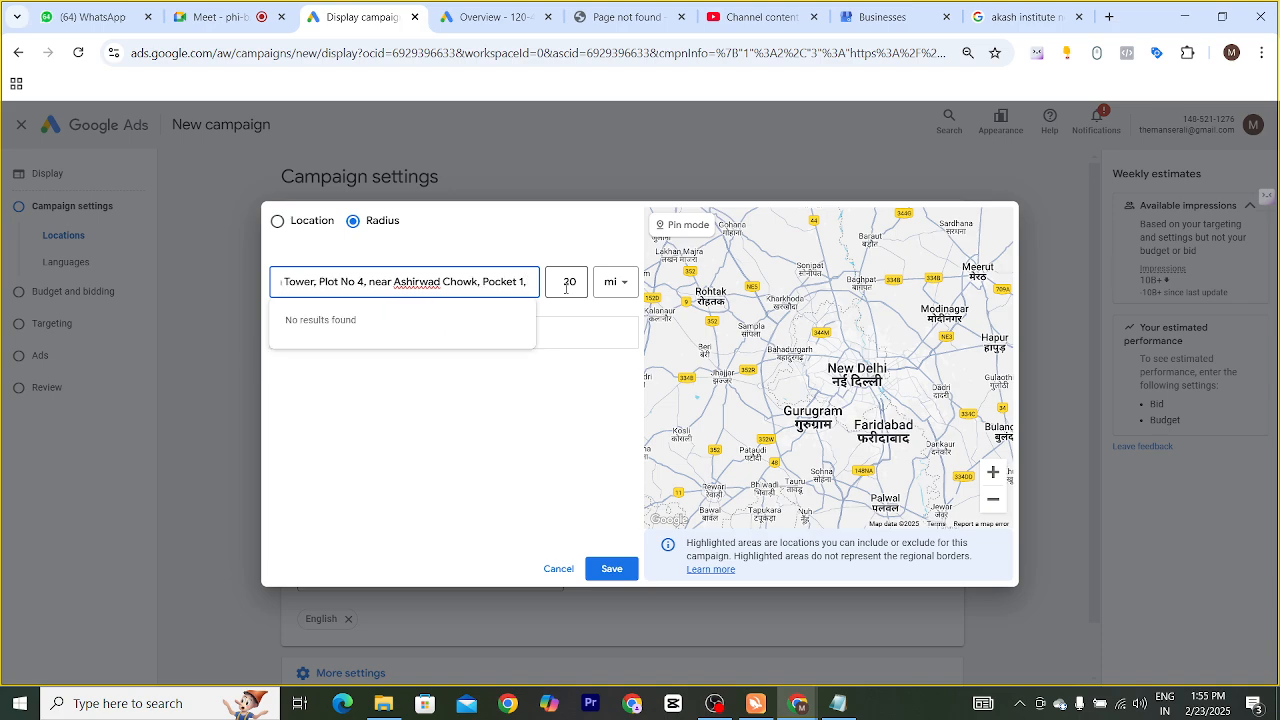
Shorten the address in the radius search further by removing the pocket and the nearby landmark
key(BackSpace)
key(BackSpace)
key(BackSpace)
key(BackSpace)
key(BackSpace)
key(BackSpace)
key(BackSpace)
key(BackSpace)
key(BackSpace)
key(BackSpace)
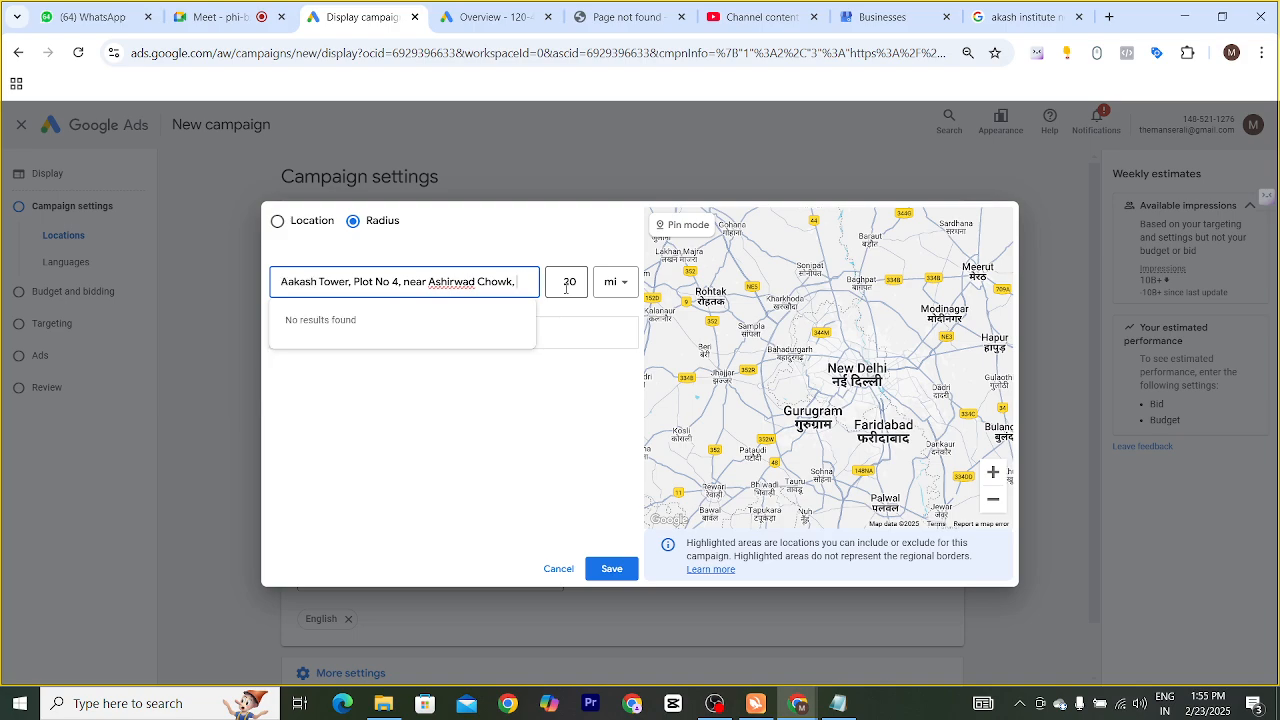
key(BackSpace)
key(BackSpace)
key(BackSpace)
key(BackSpace)
key(BackSpace)
key(BackSpace)
key(BackSpace)
key(BackSpace)
key(BackSpace)
key(BackSpace)
key(BackSpace)
key(BackSpace)
key(BackSpace)
key(BackSpace)
key(BackSpace)
key(BackSpace)
key(BackSpace)
key(BackSpace)
key(BackSpace)
key(BackSpace)
key(BackSpace)
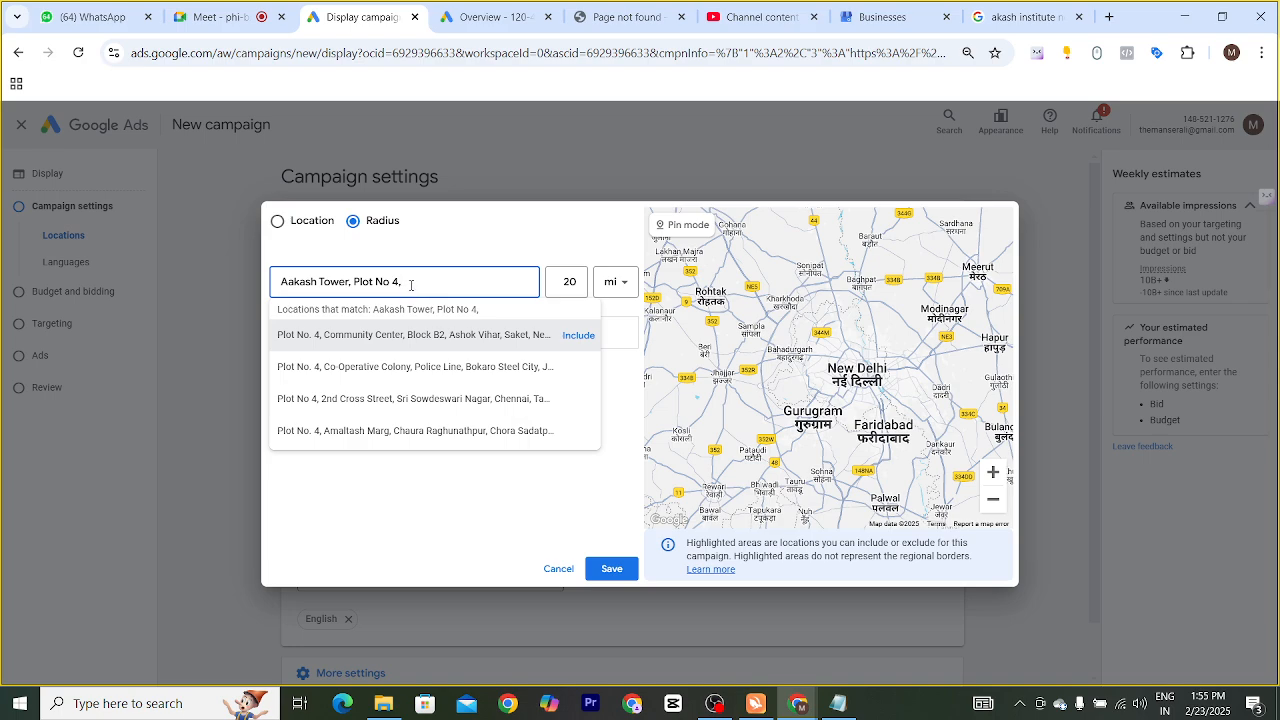
Delete the plot number and the tower name so the radius place search is empty
key(BackSpace)
key(BackSpace)
key(BackSpace)
key(BackSpace)
key(BackSpace)
key(BackSpace)
key(BackSpace)
key(BackSpace)
key(BackSpace)
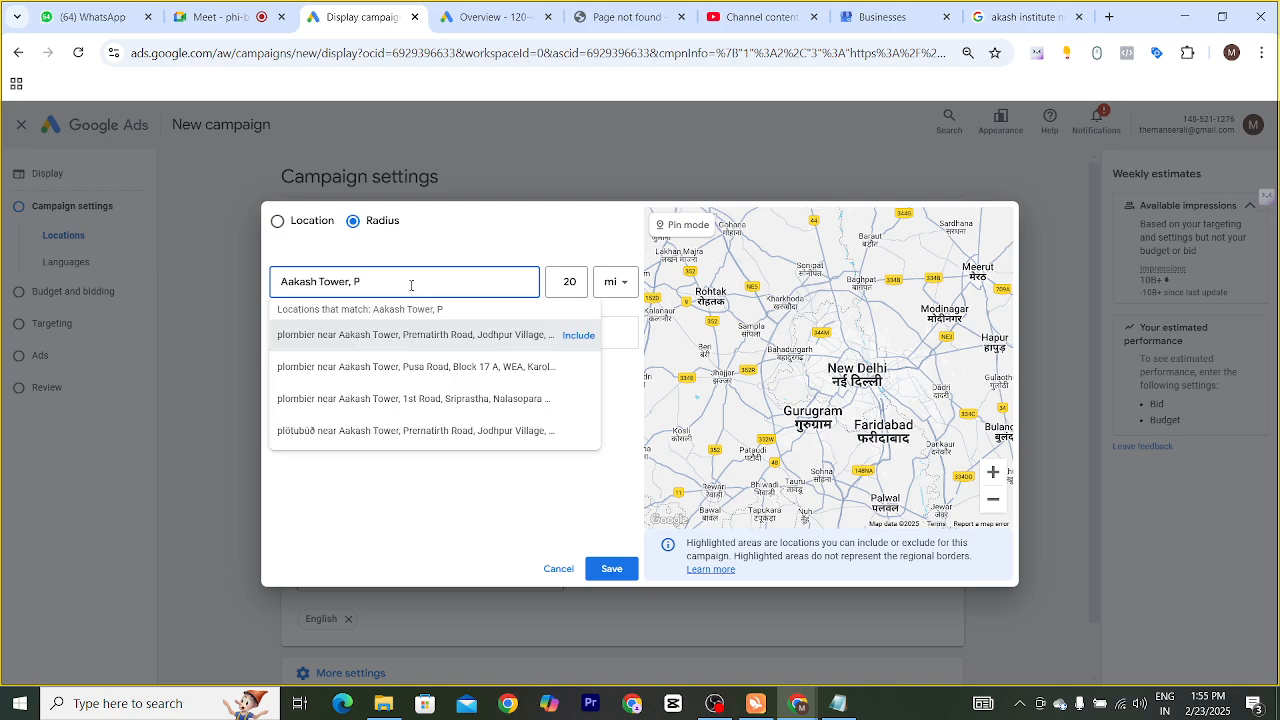
key(BackSpace)
key(BackSpace)
key(BackSpace)
key(BackSpace)
key(BackSpace)
key(BackSpace)
key(BackSpace)
key(BackSpace)
key(BackSpace)
key(BackSpace)
key(BackSpace)
key(BackSpace)
key(BackSpace)
key(BackSpace)
key(BackSpace)
Search for "sector 11 dwarka akash" and include Aakash Institute, Sector-11, Dwarka as a radius target
text(s)
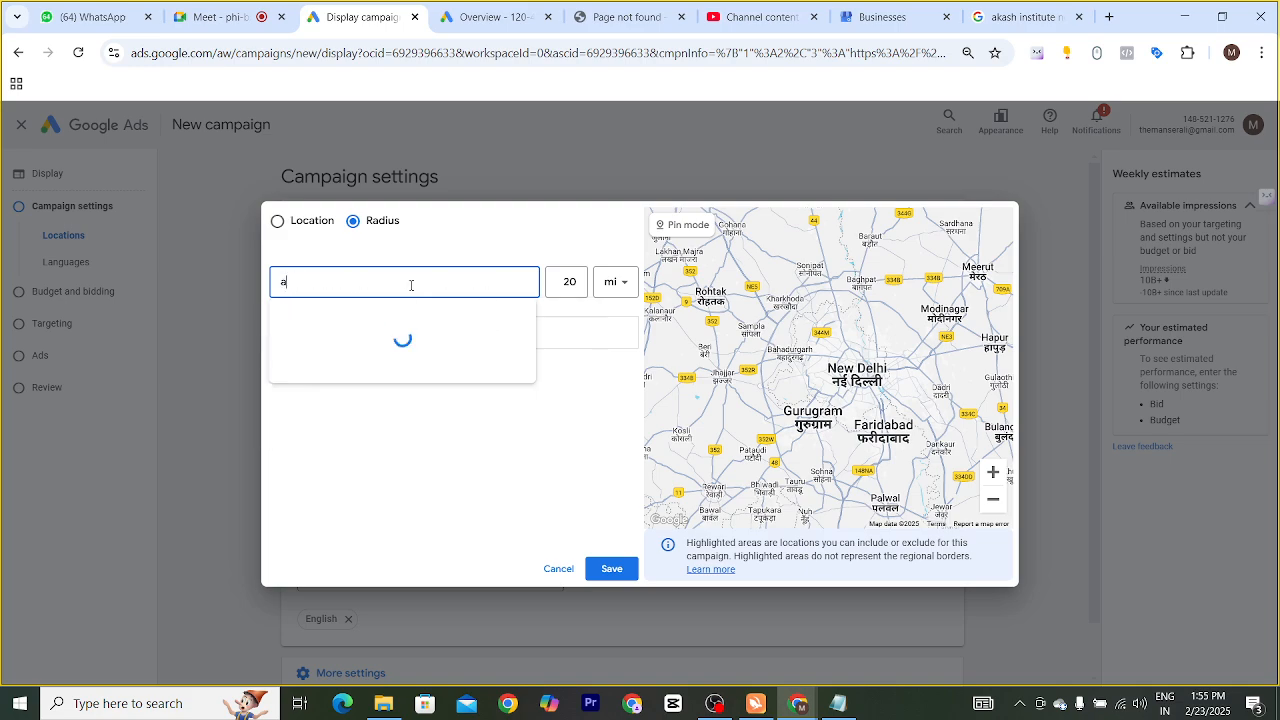
key(BackSpace)
text(sector)
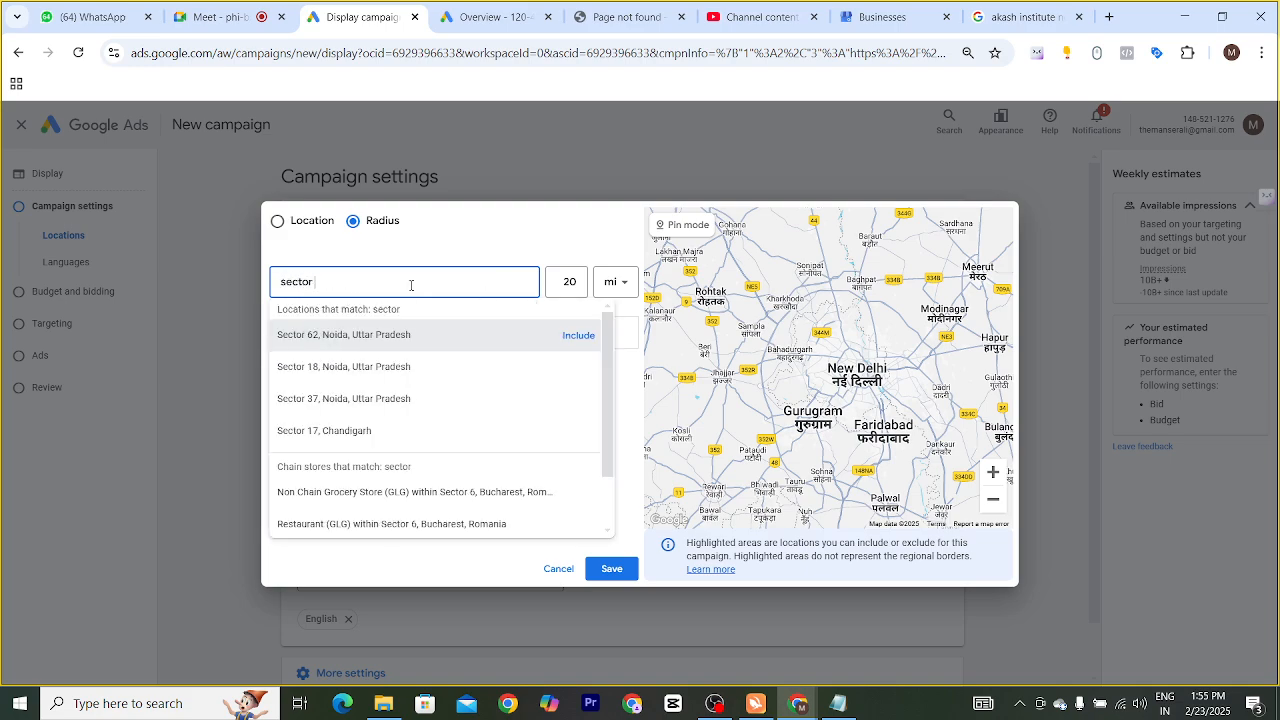
text( 11 dwa)
key(BackSpace)
text(warka)
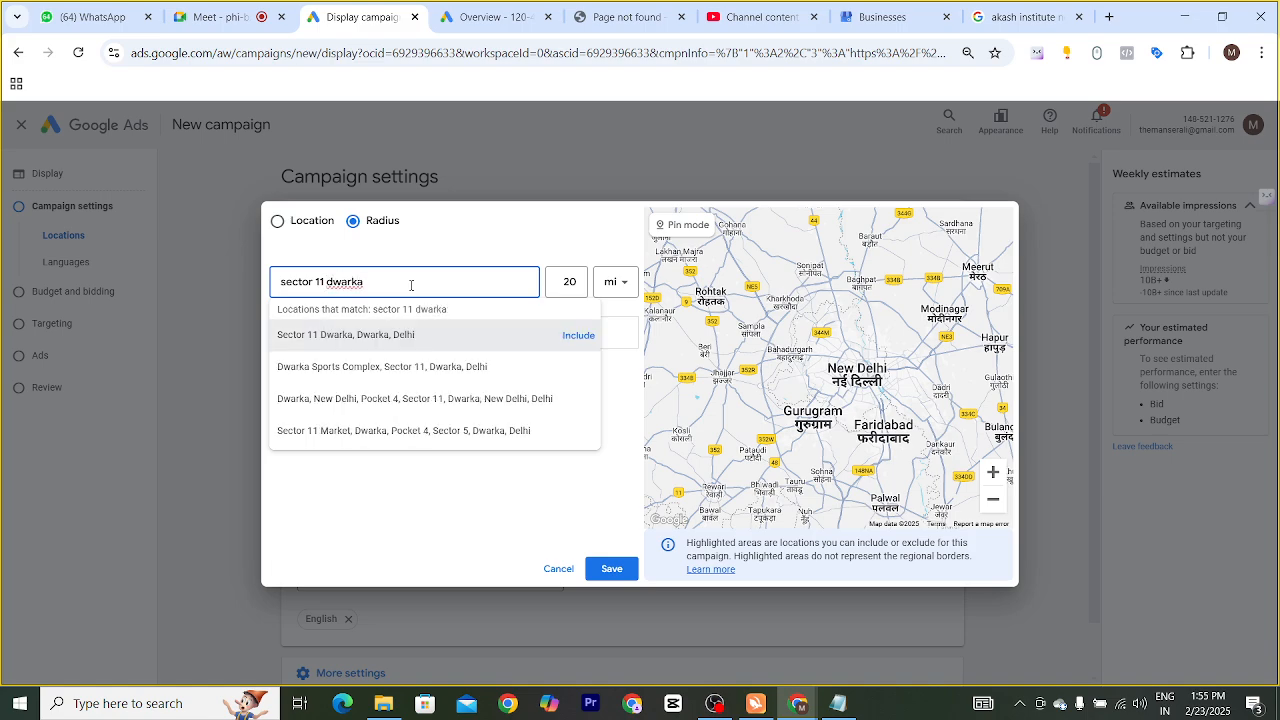
text( akash)
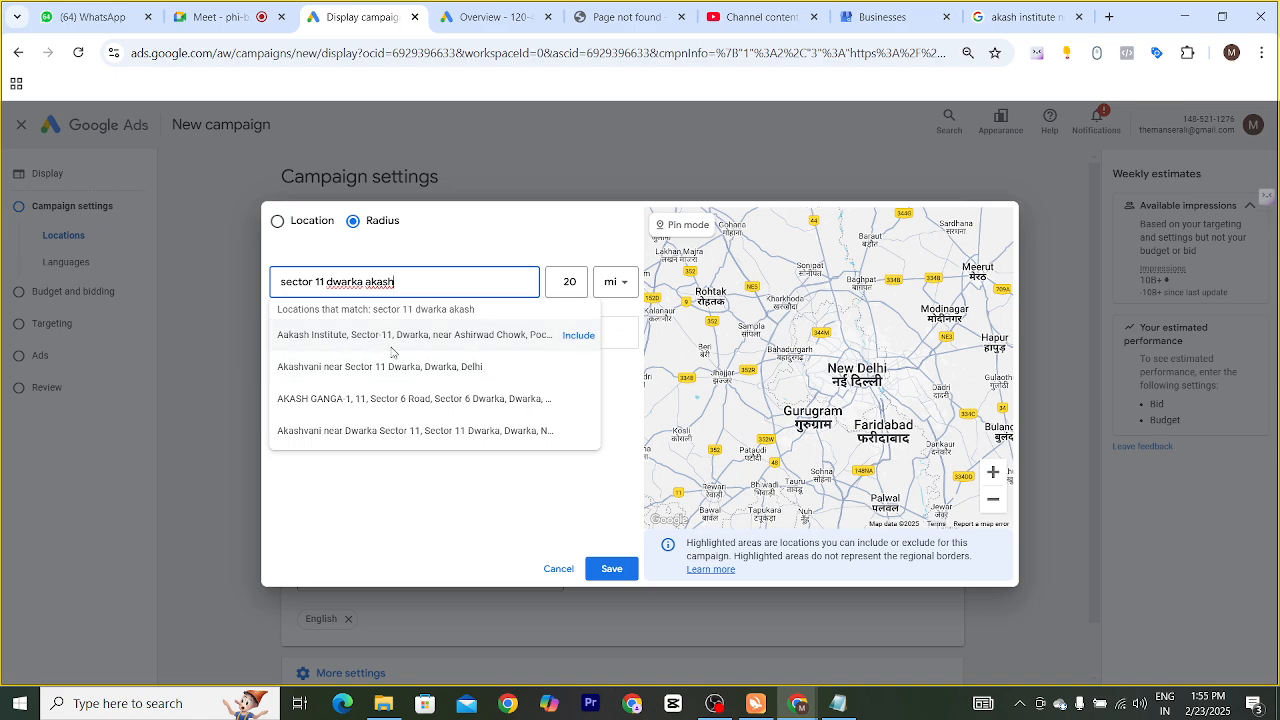
click(578, 336)
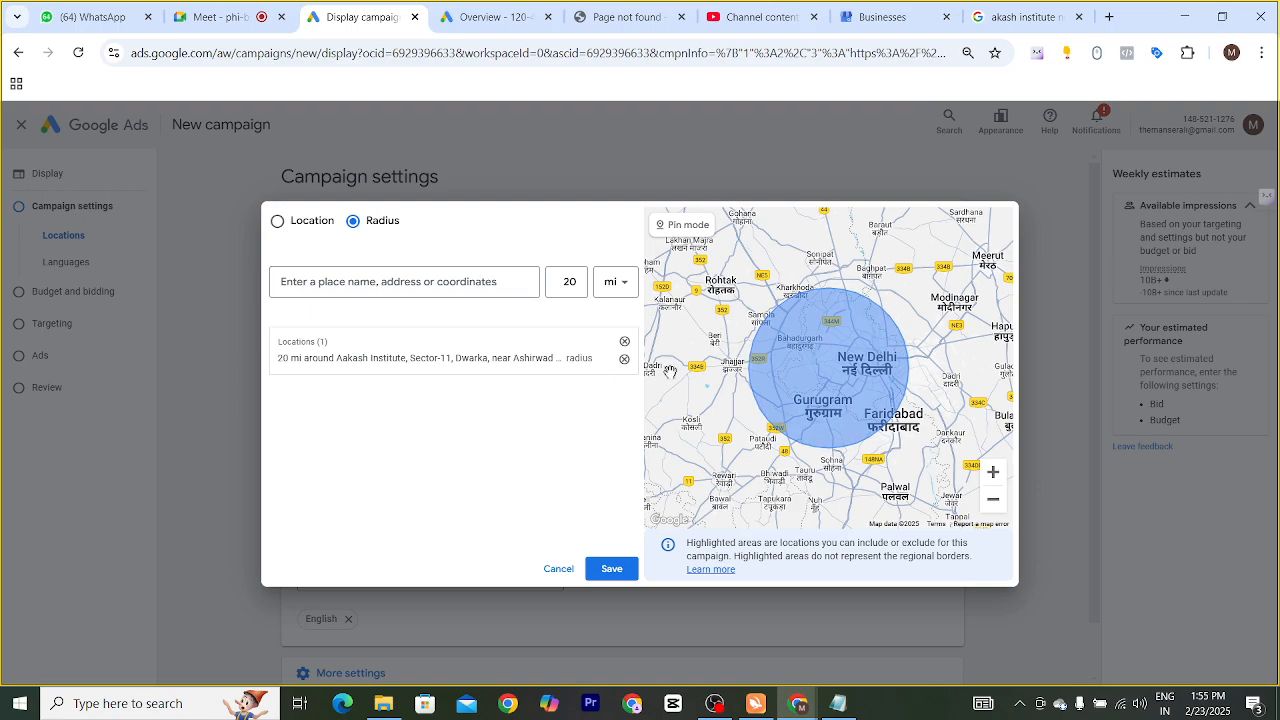
Set the radius for new place searches to 10 km
click(614, 282)
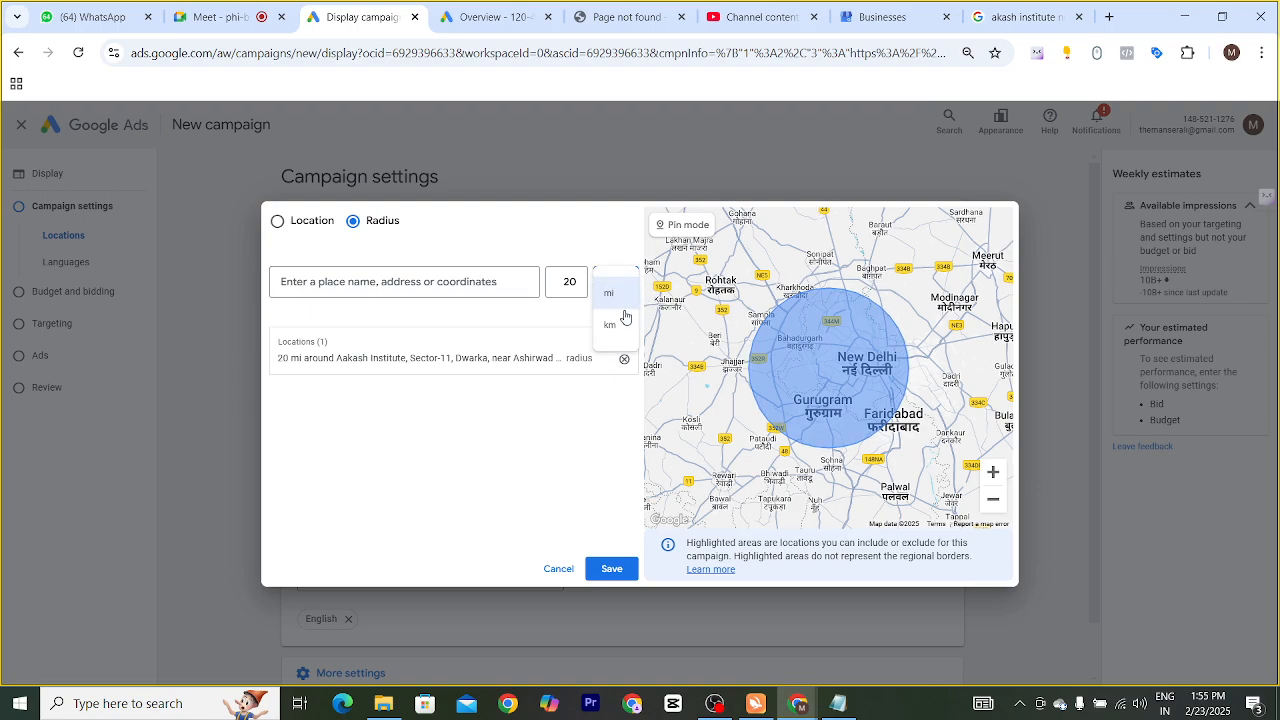
click(612, 326)
click(577, 289)
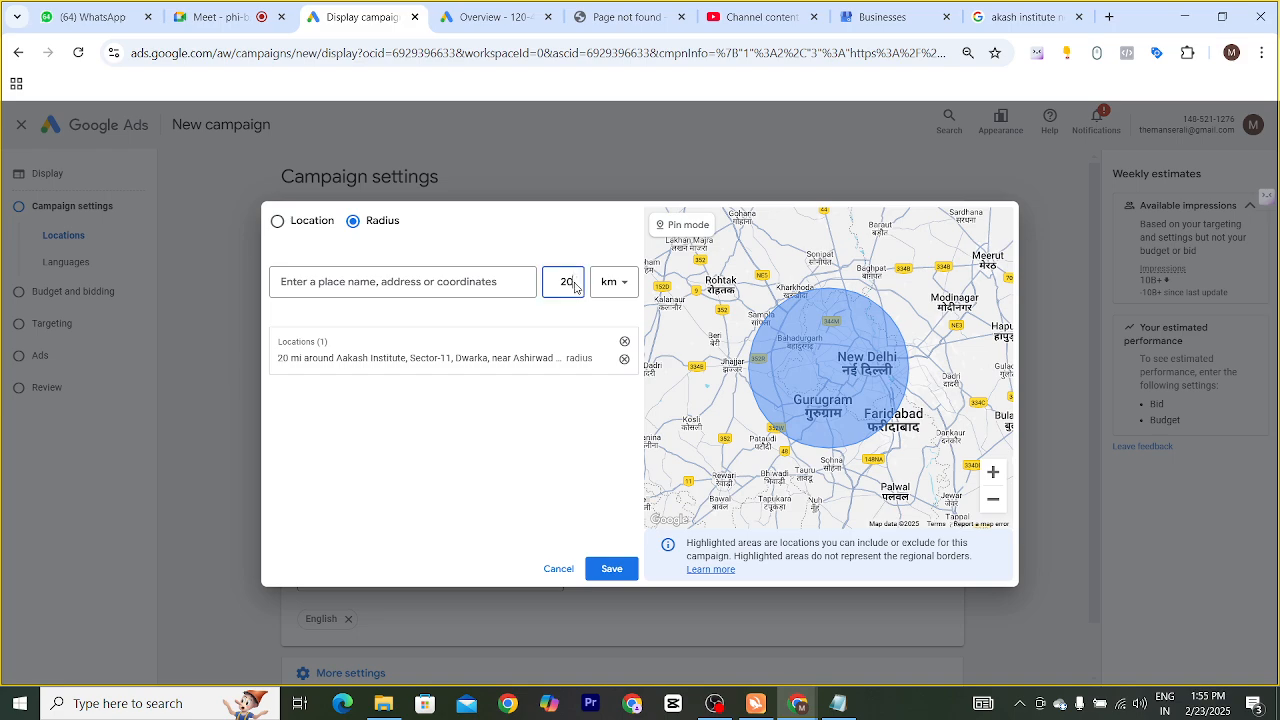
double_click(570, 283)
text(10)
click(608, 234)
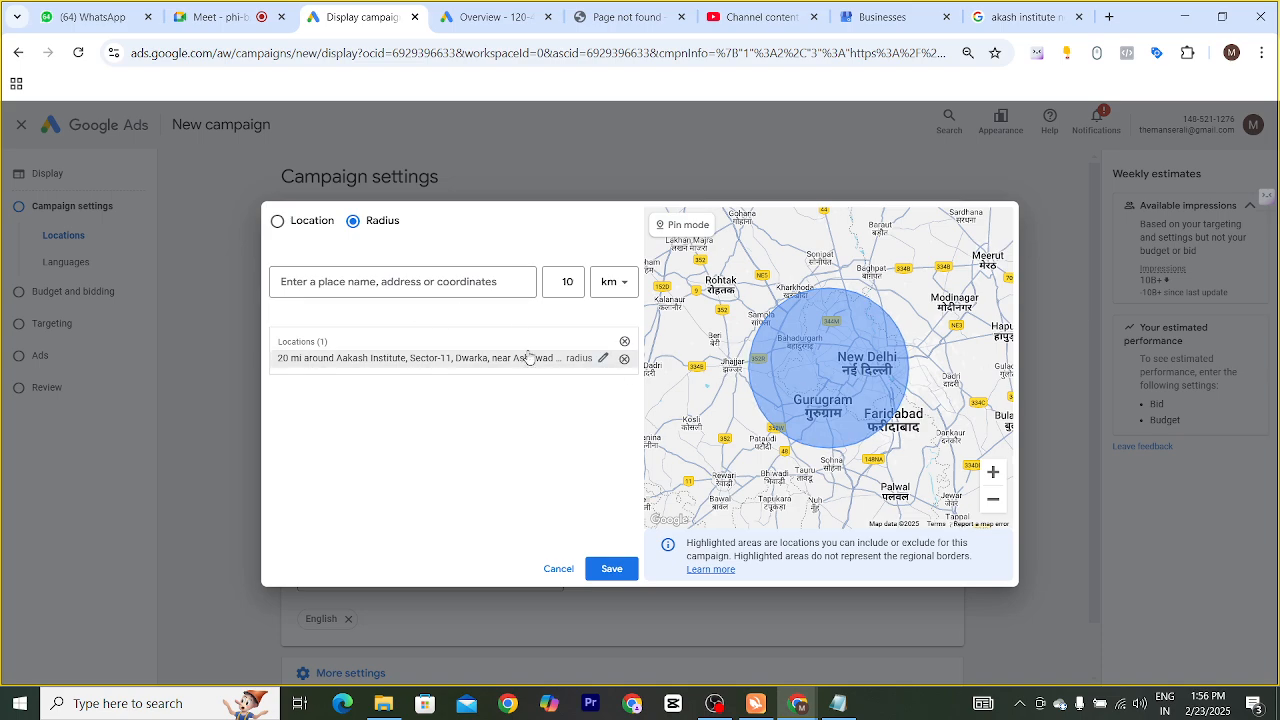
Change the target radius around Aakash Institute, Sector-11, Dwarka to 10 km
click(603, 358)
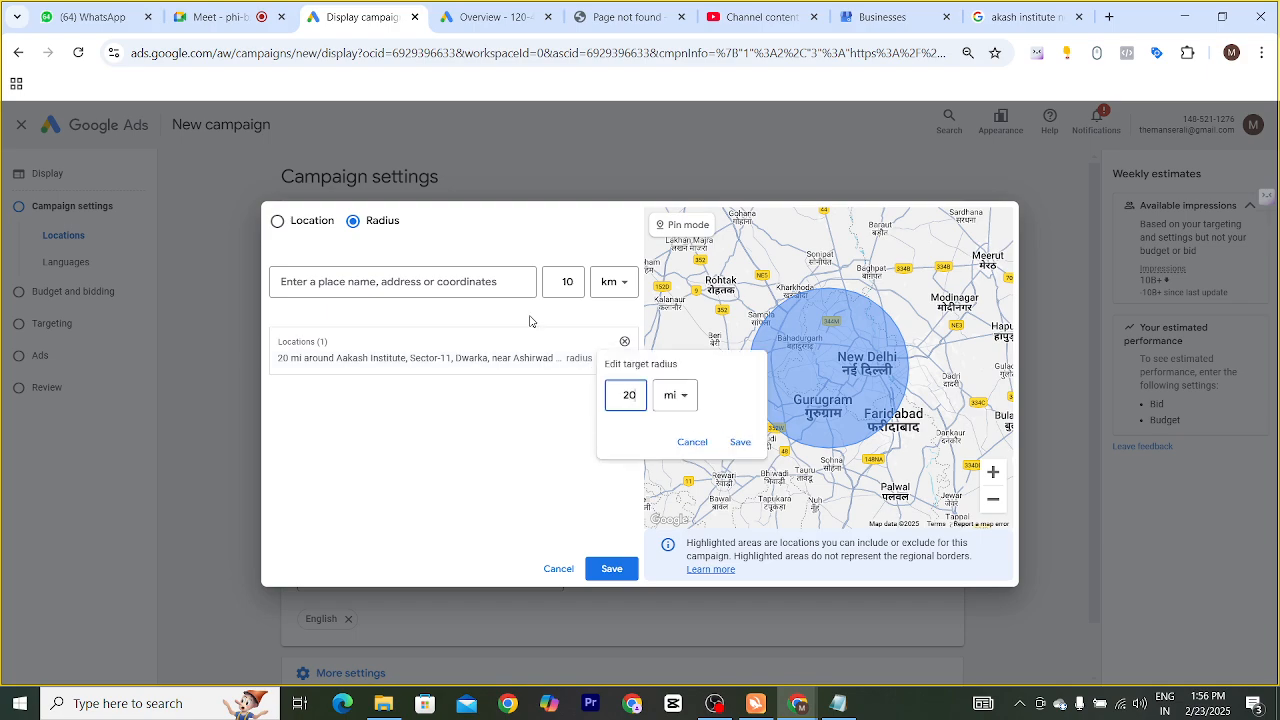
click(675, 395)
click(671, 441)
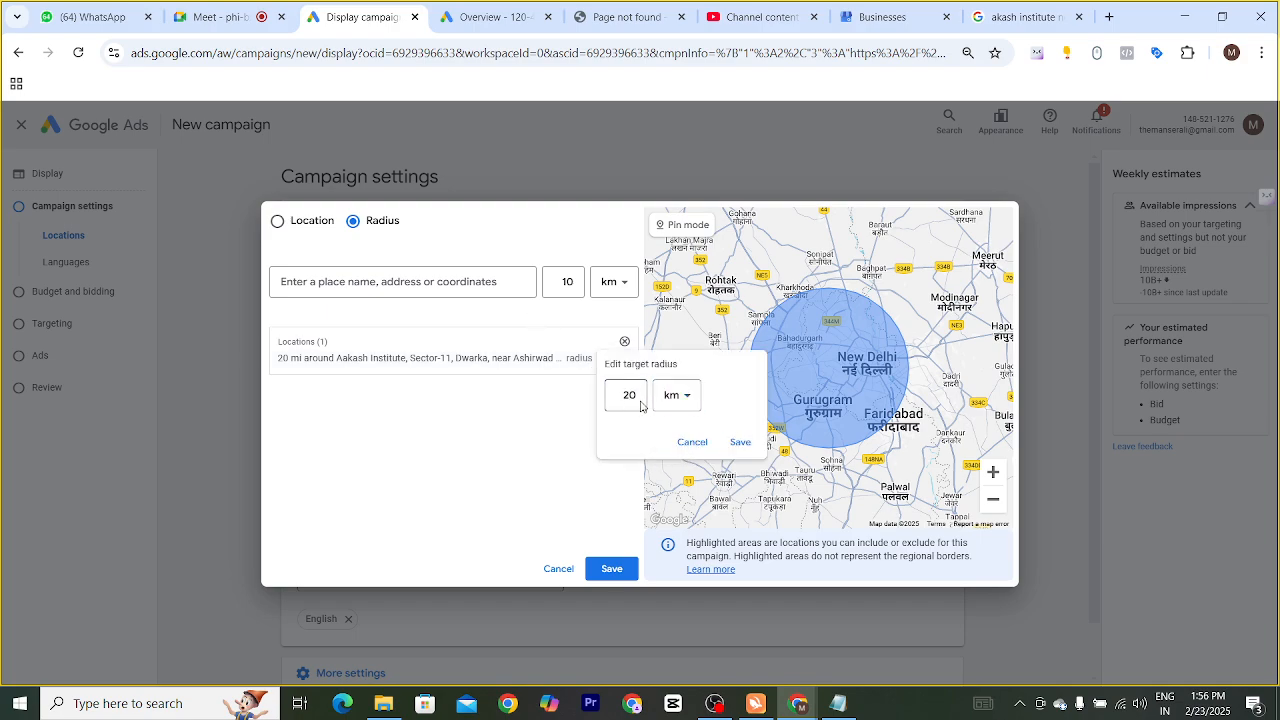
click(634, 396)
double_click(629, 394)
key(BackSpace)
click(740, 441)
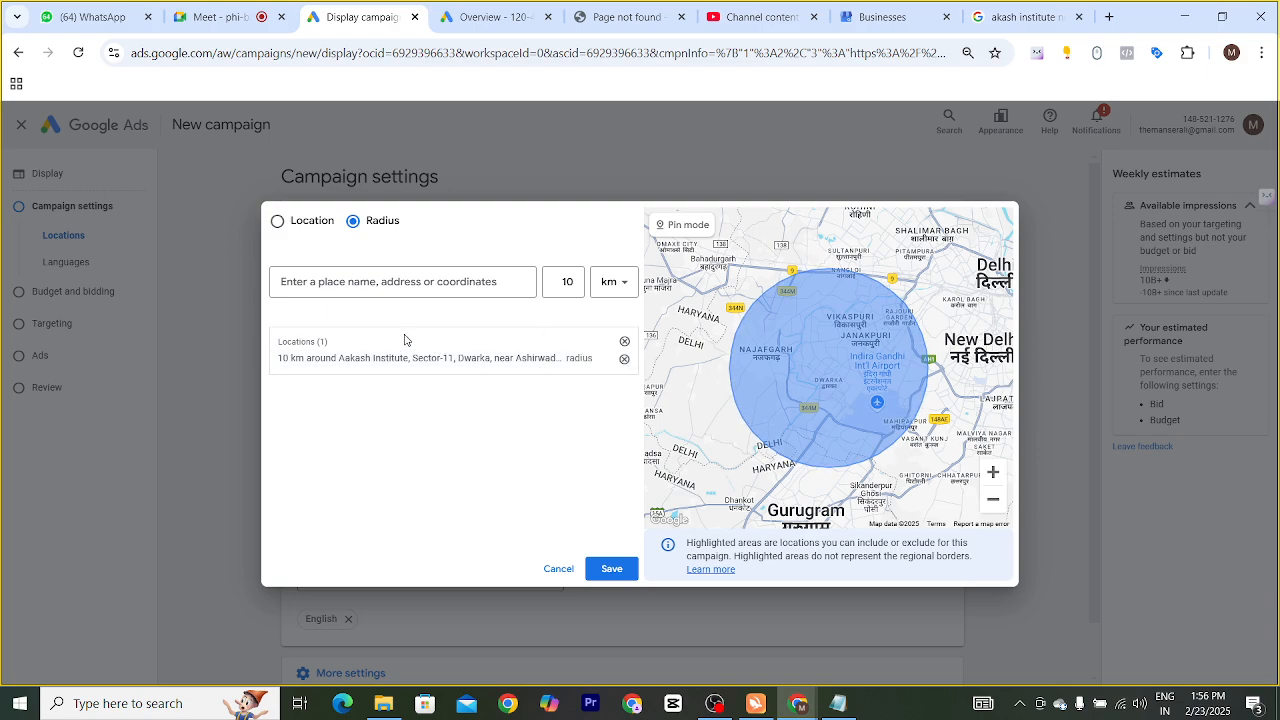
click(397, 286)
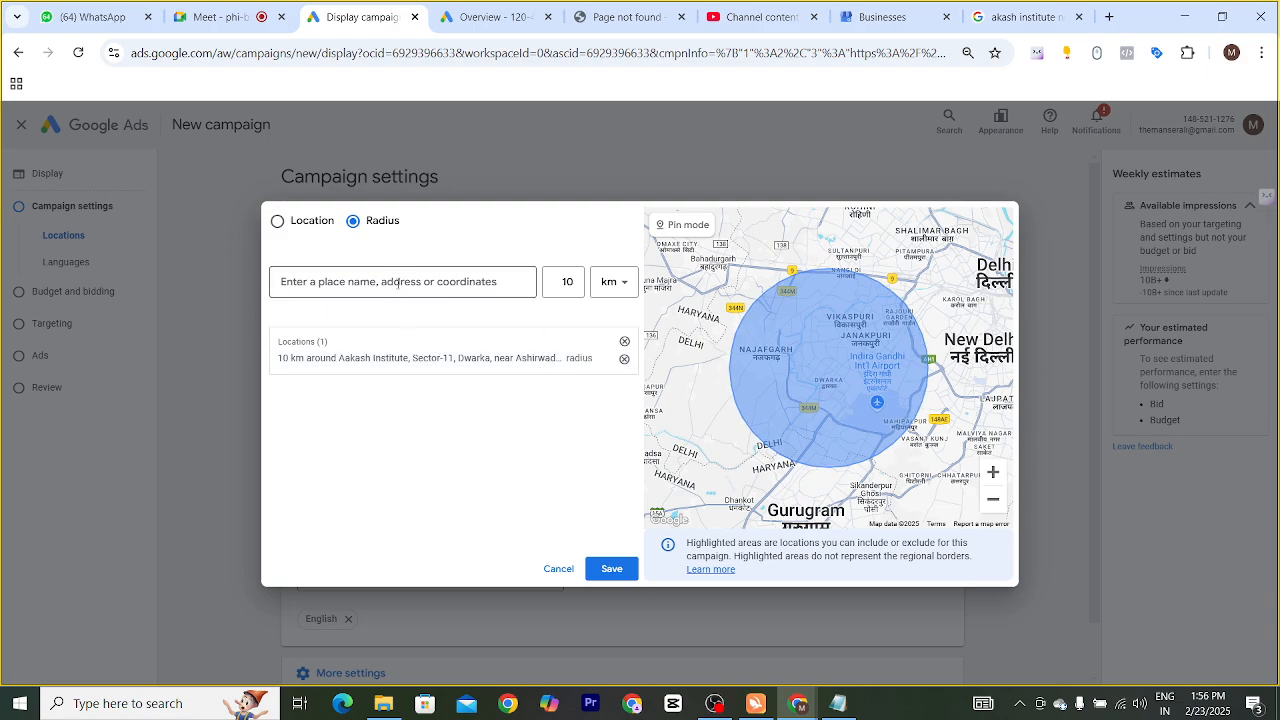
click(448, 243)
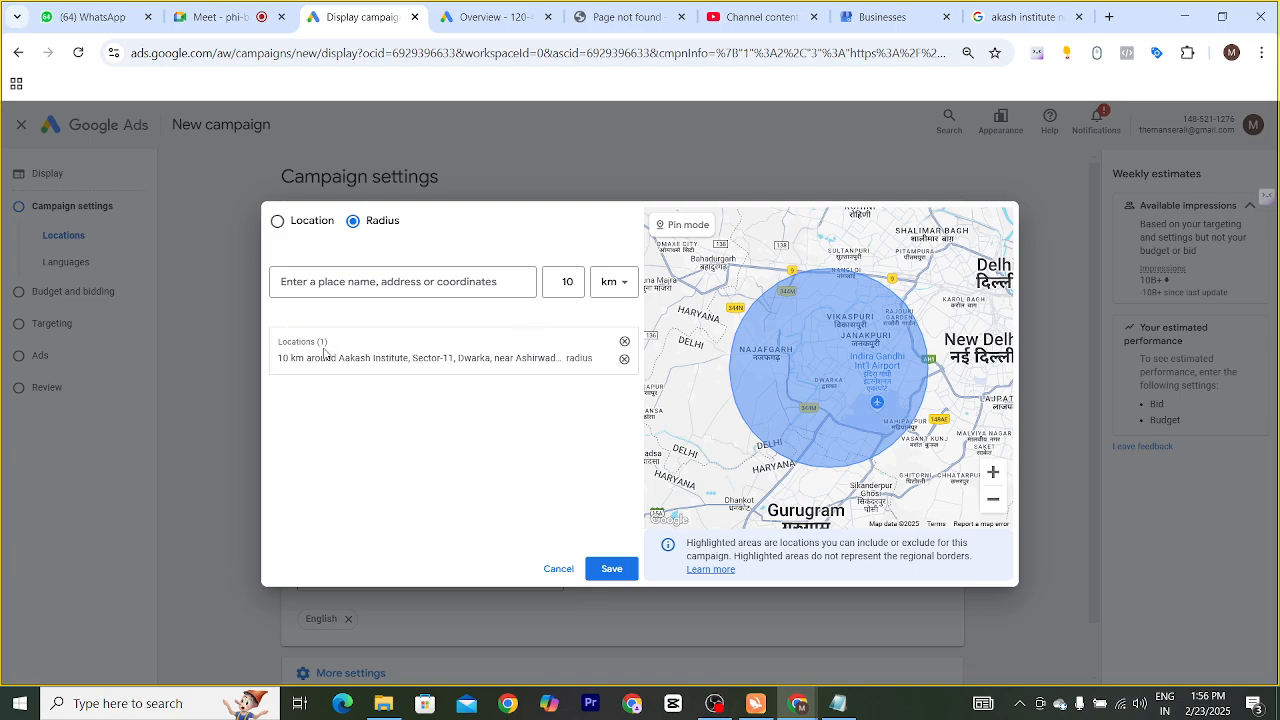
Search by location name for "dwarka" and include Dwarka, Delhi, India as a target
click(277, 221)
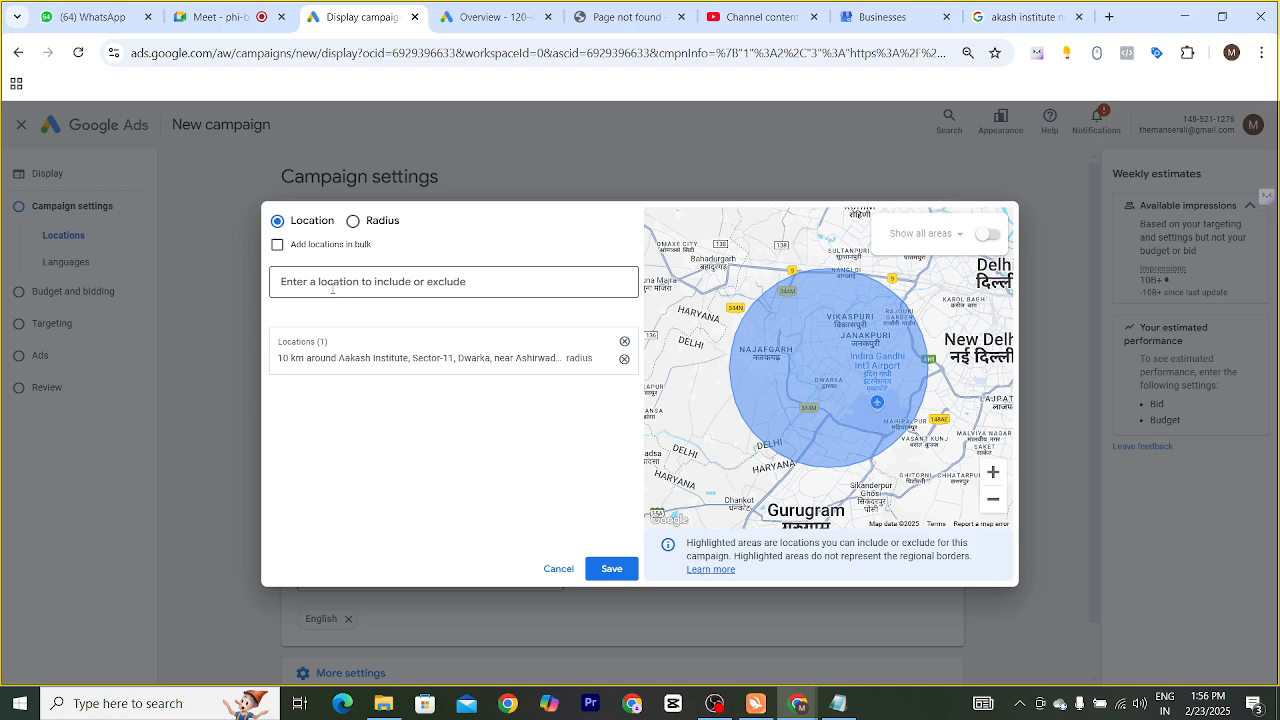
click(332, 287)
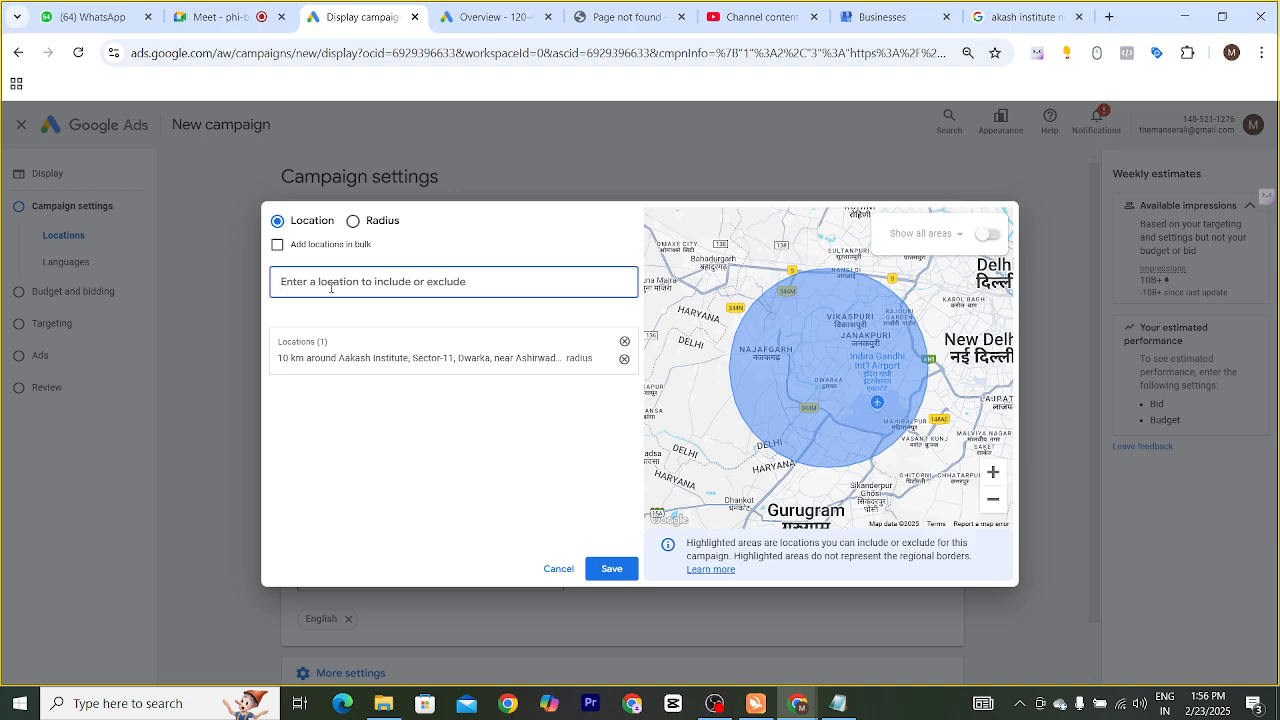
text(dw)
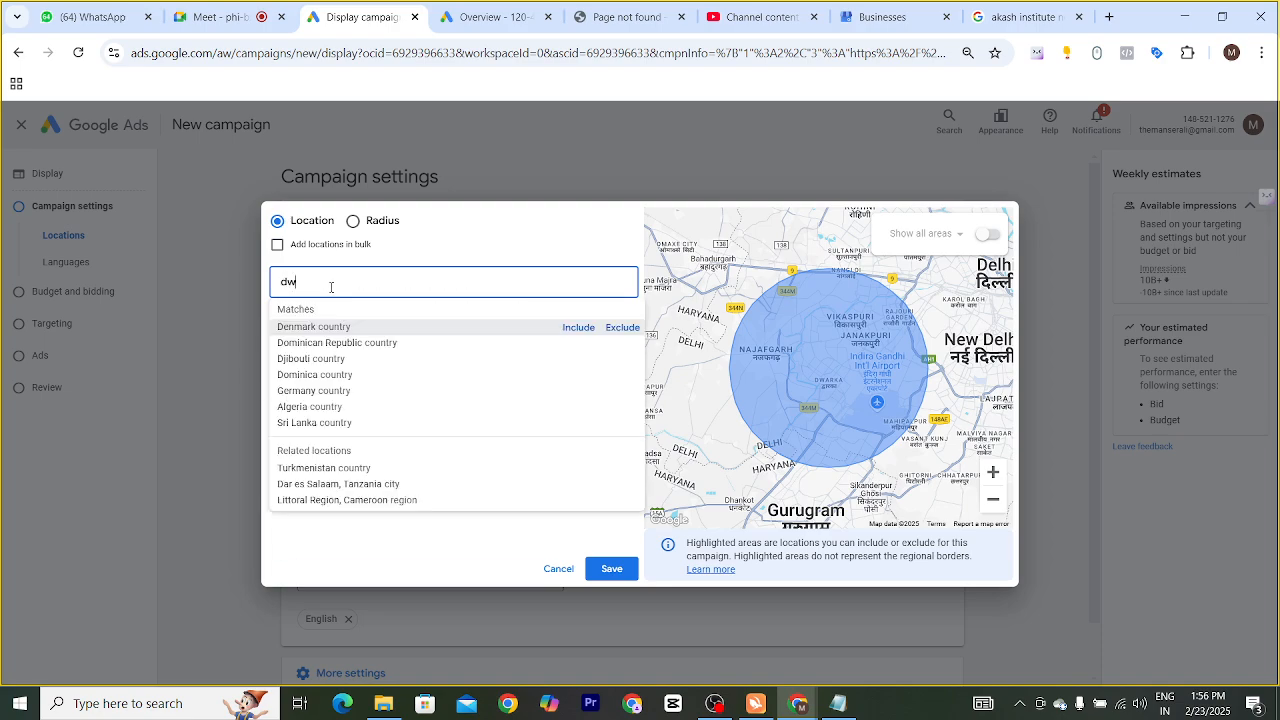
text(arka)
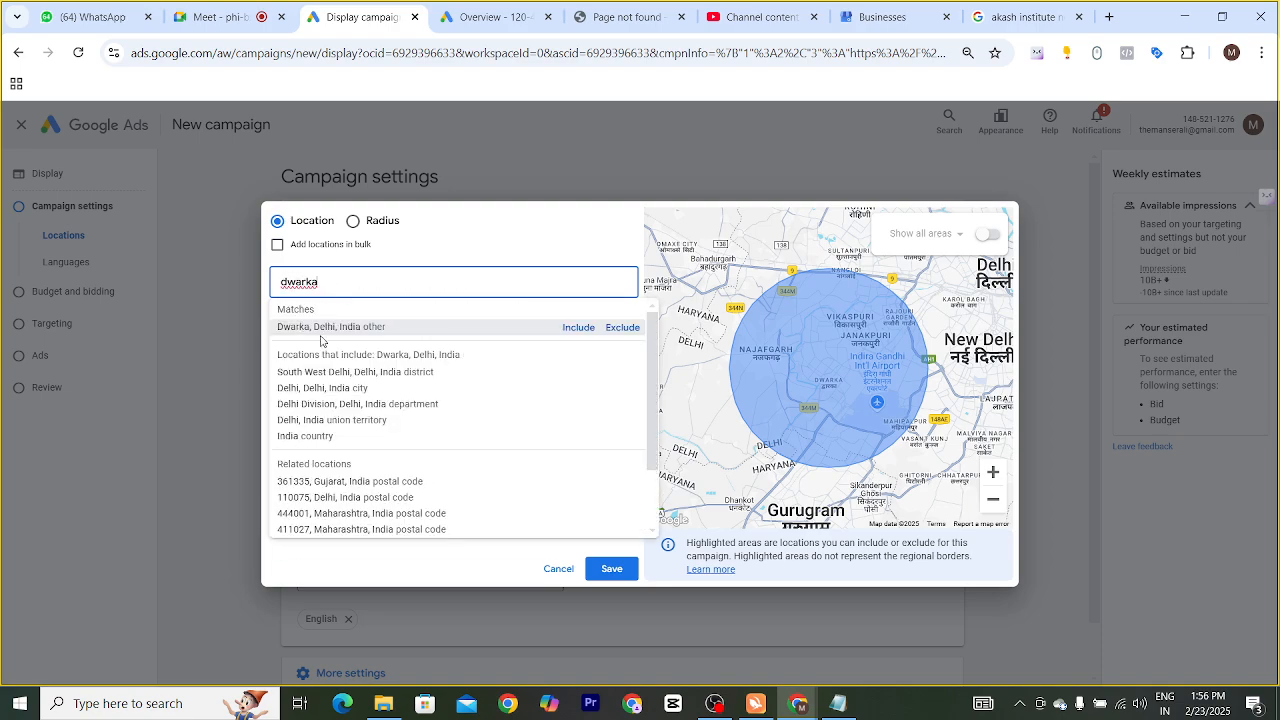
click(578, 327)
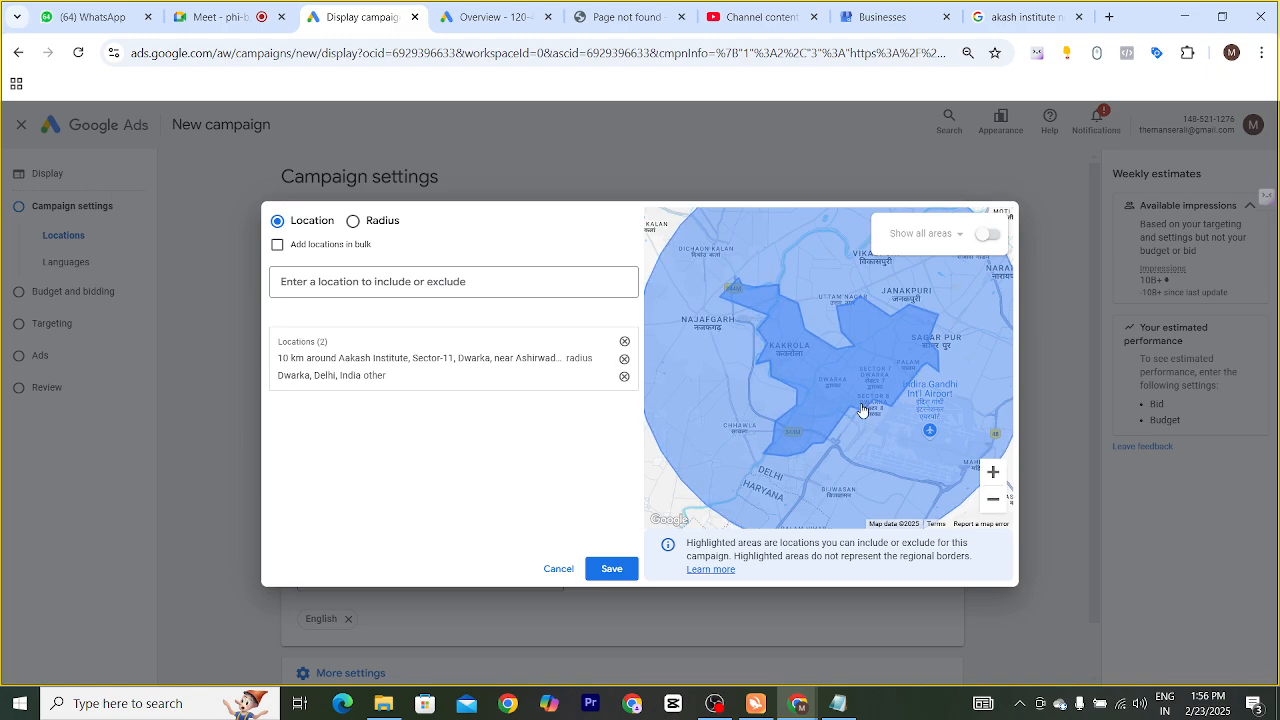
Search the named locations for "uttam nagar" and narrow the search to "uttam nagar delhi"
click(447, 281)
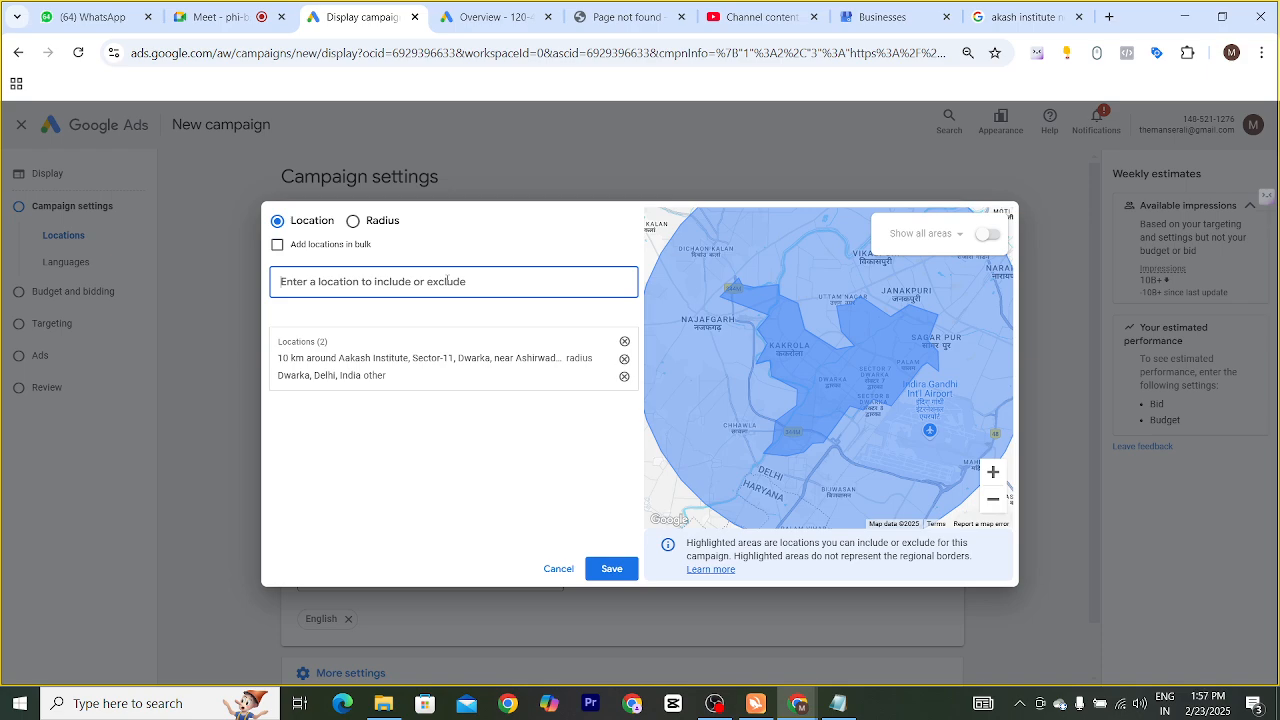
text(utta)
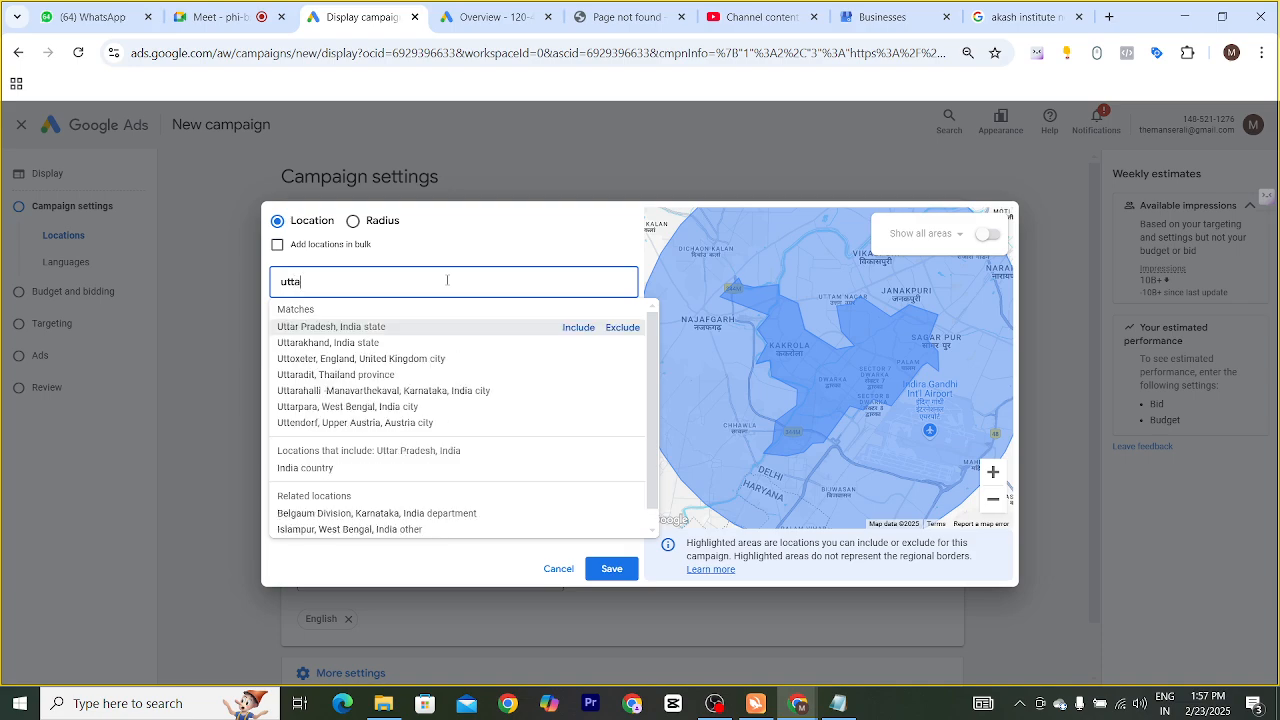
text(r nagar)
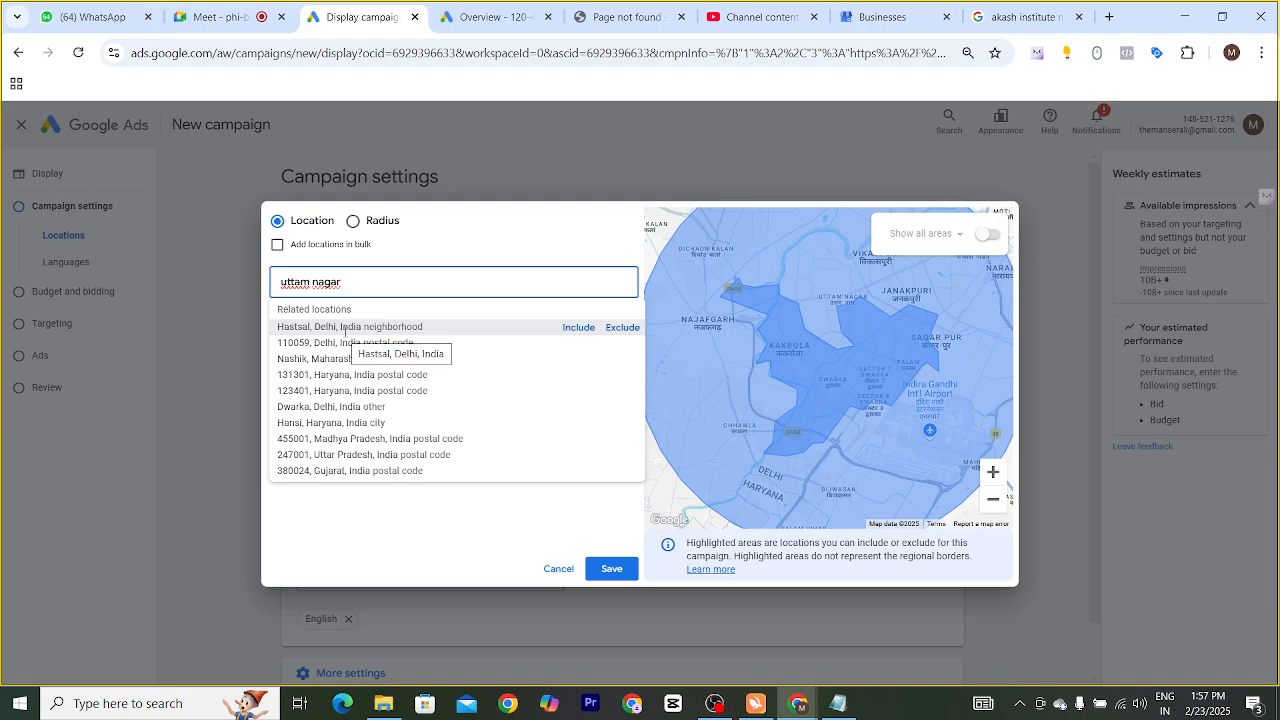
text(delhi)
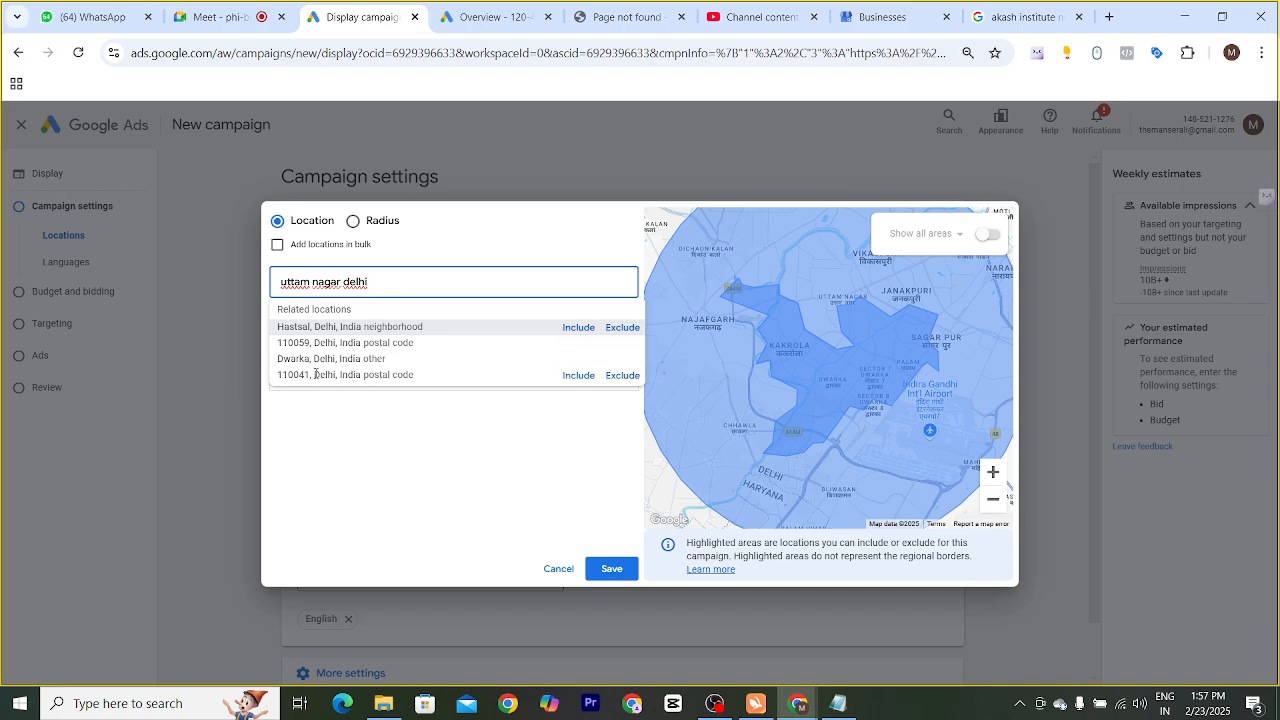
Replace the location search with the one-word spelling "uttamnagar" and extend it to "uttamnagar delhi"
drag(363, 282, 271, 297)
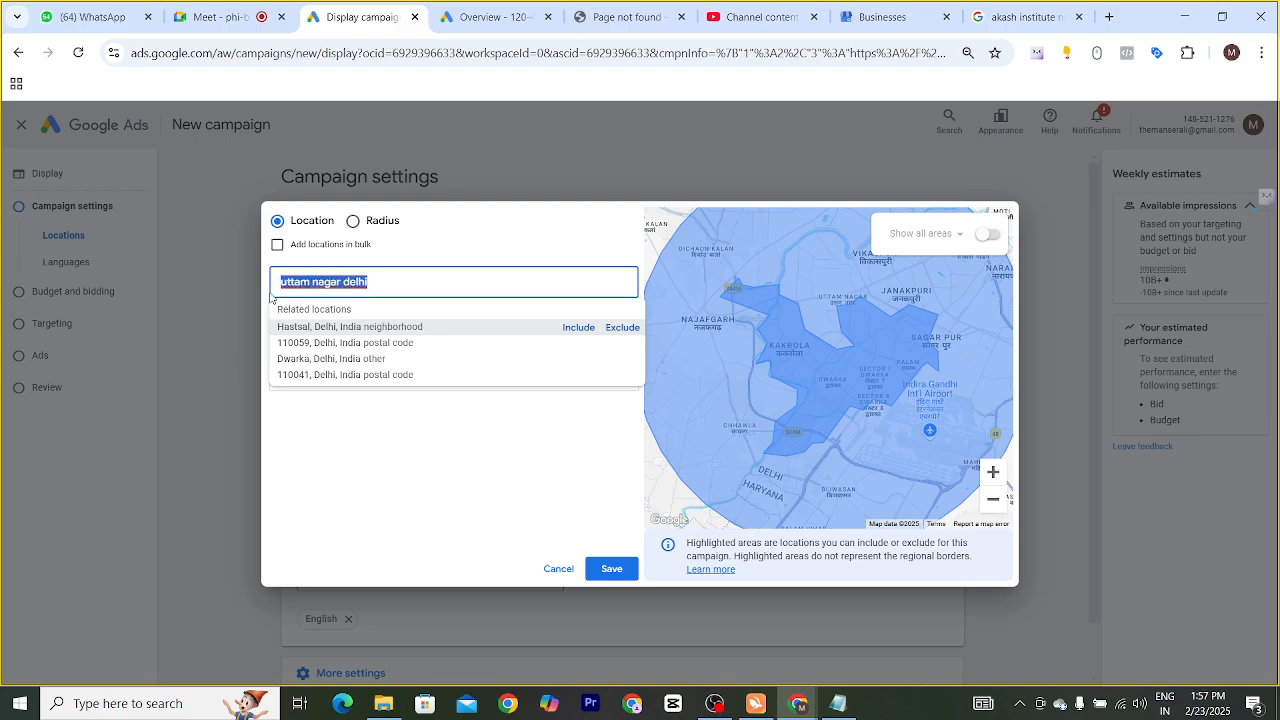
text(utta)
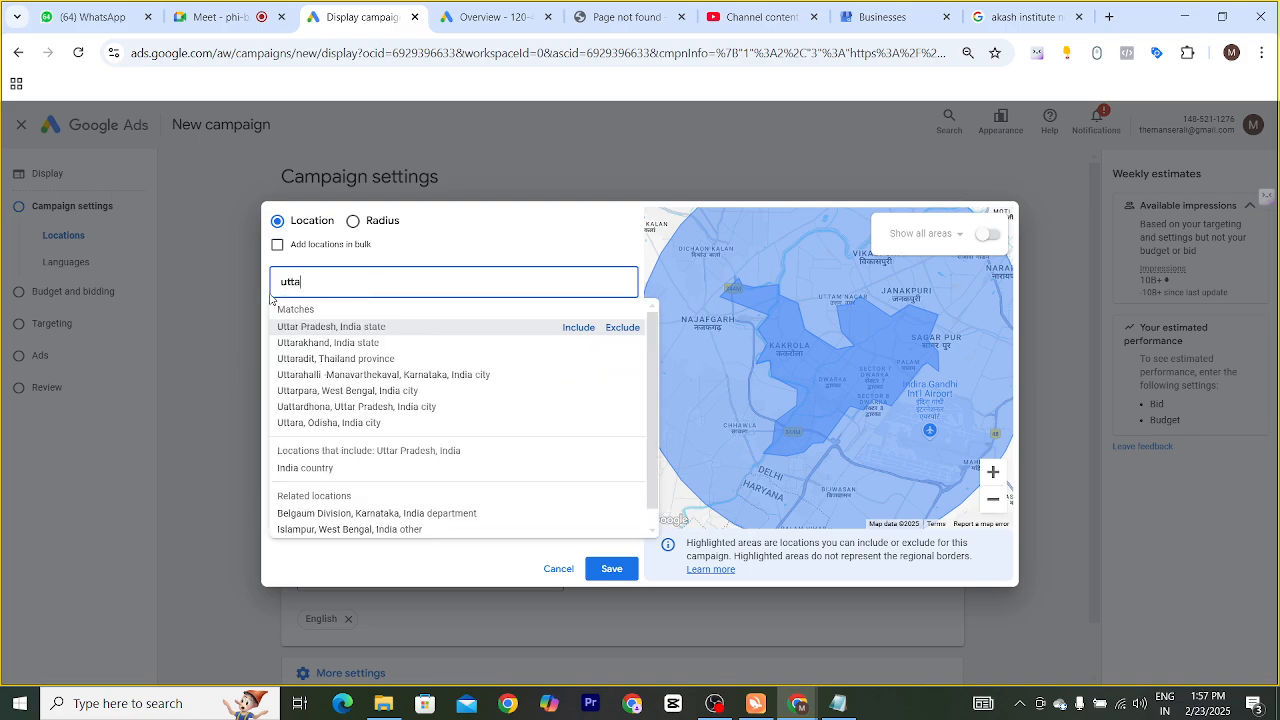
text(mnagar)
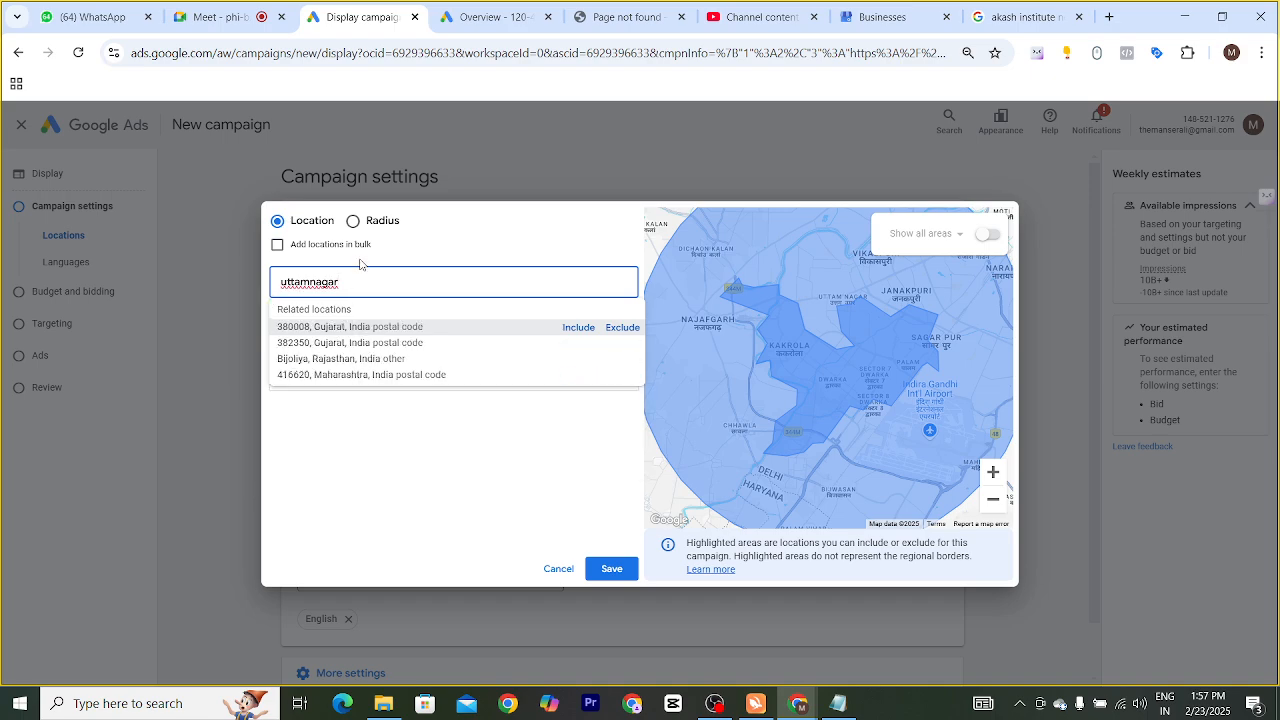
text( delhi)
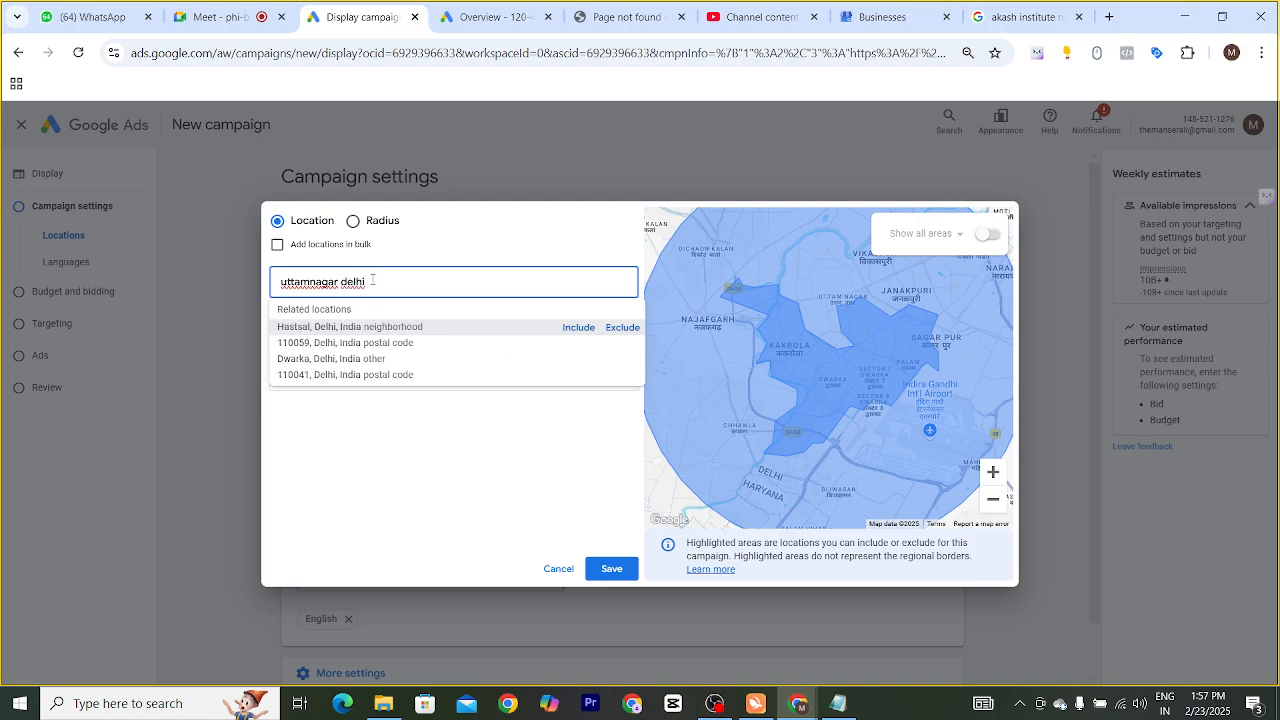
Change the location search to "uttamnagar Dwarka" and close the suggestions without including any of them
key(BackSpace)
key(BackSpace)
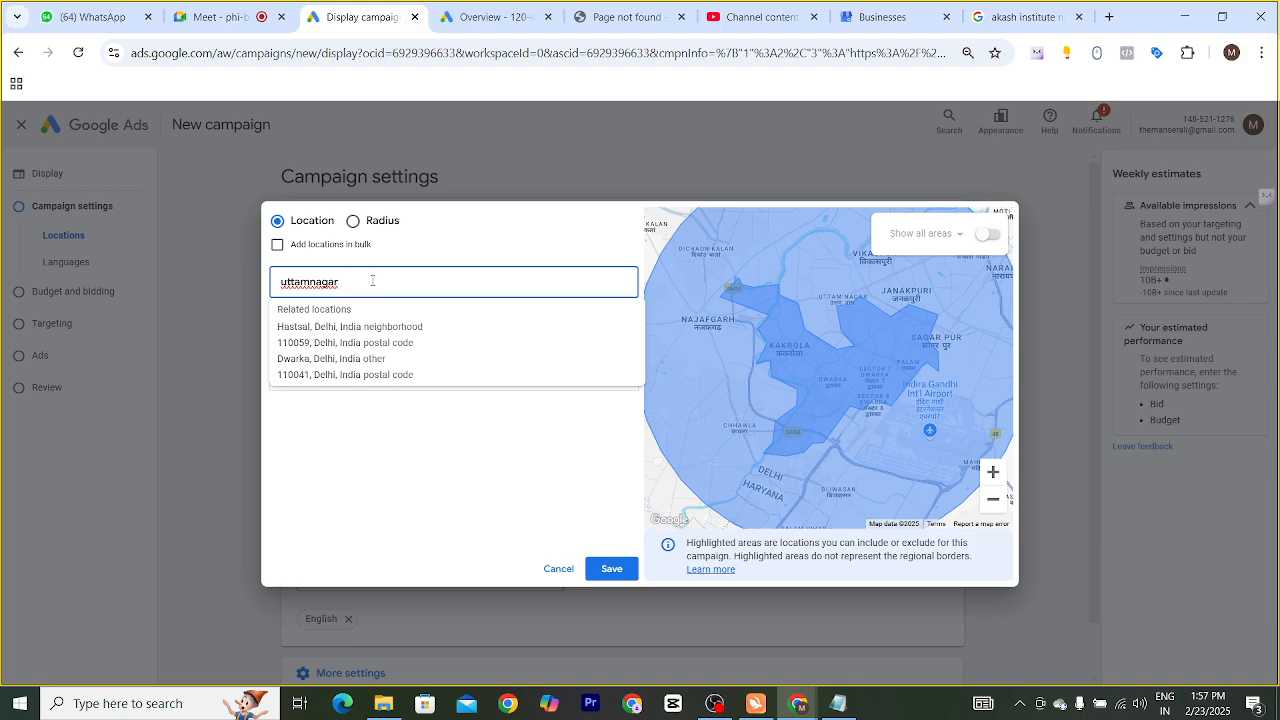
key(BackSpace)
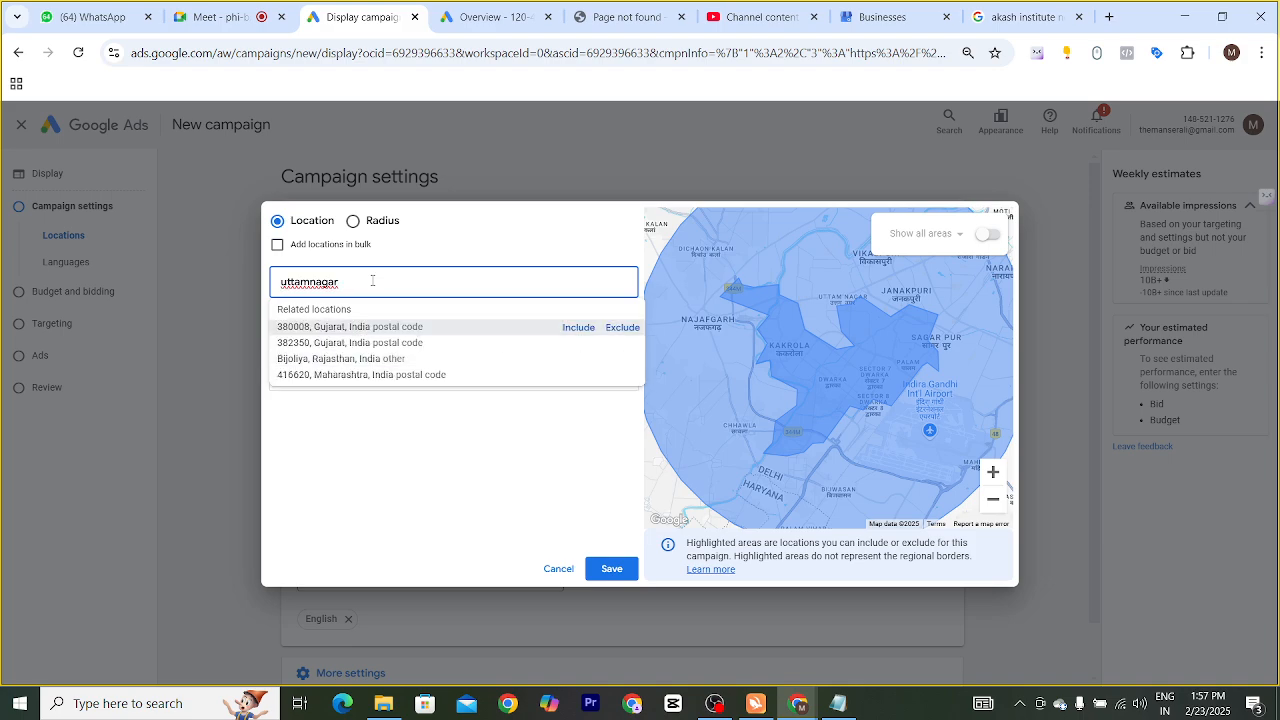
text(Dwarka)
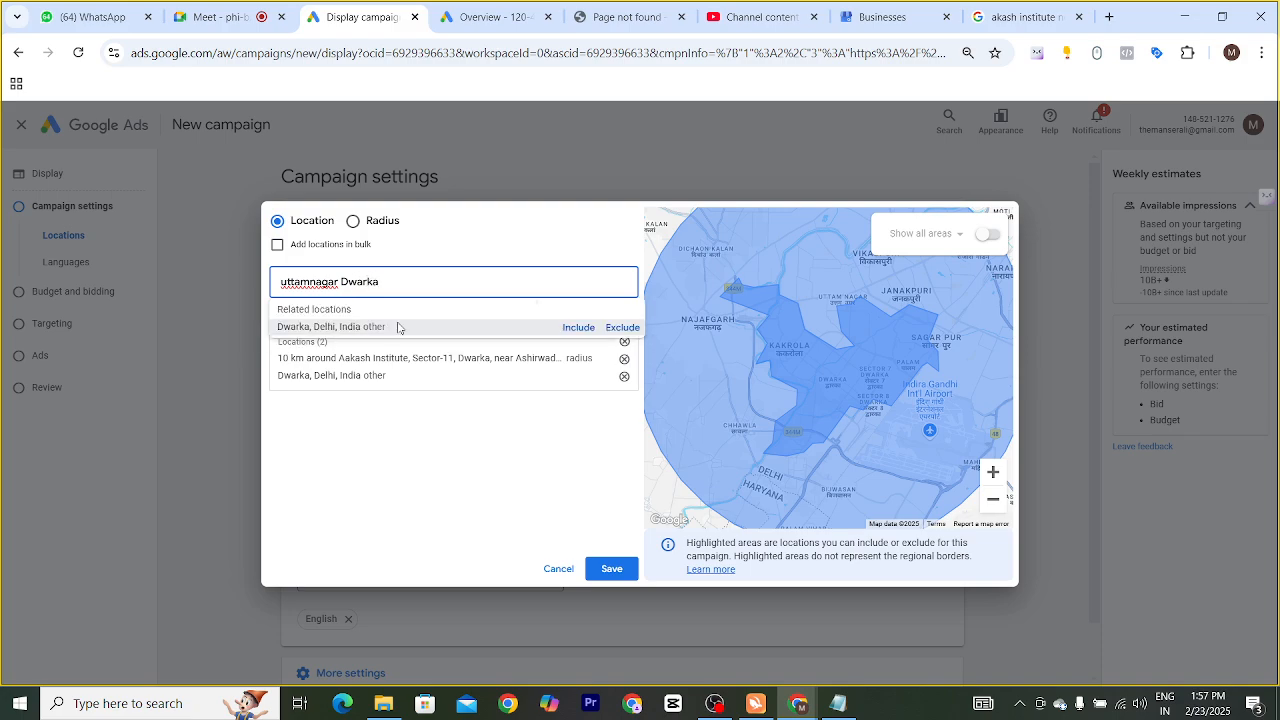
click(449, 246)
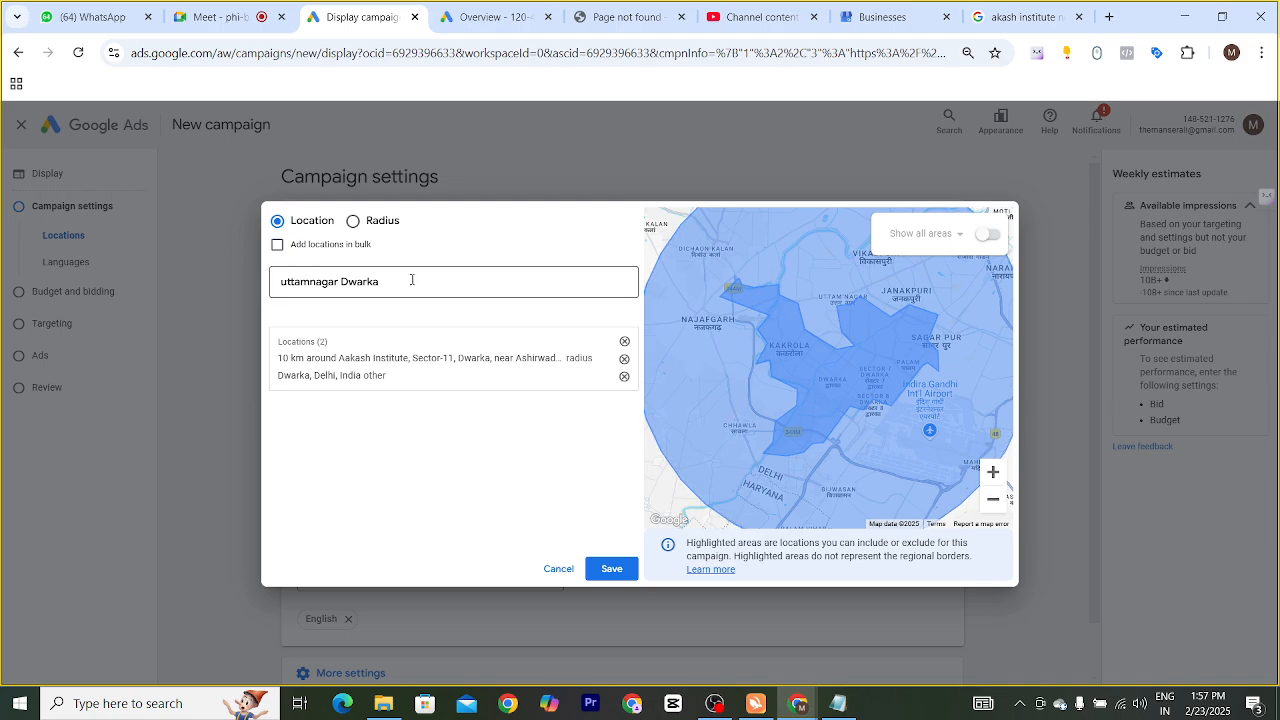
Include a 20 mi radius around Uttam Nagar, Delhi, and discard all changes made in the advanced location search
click(355, 222)
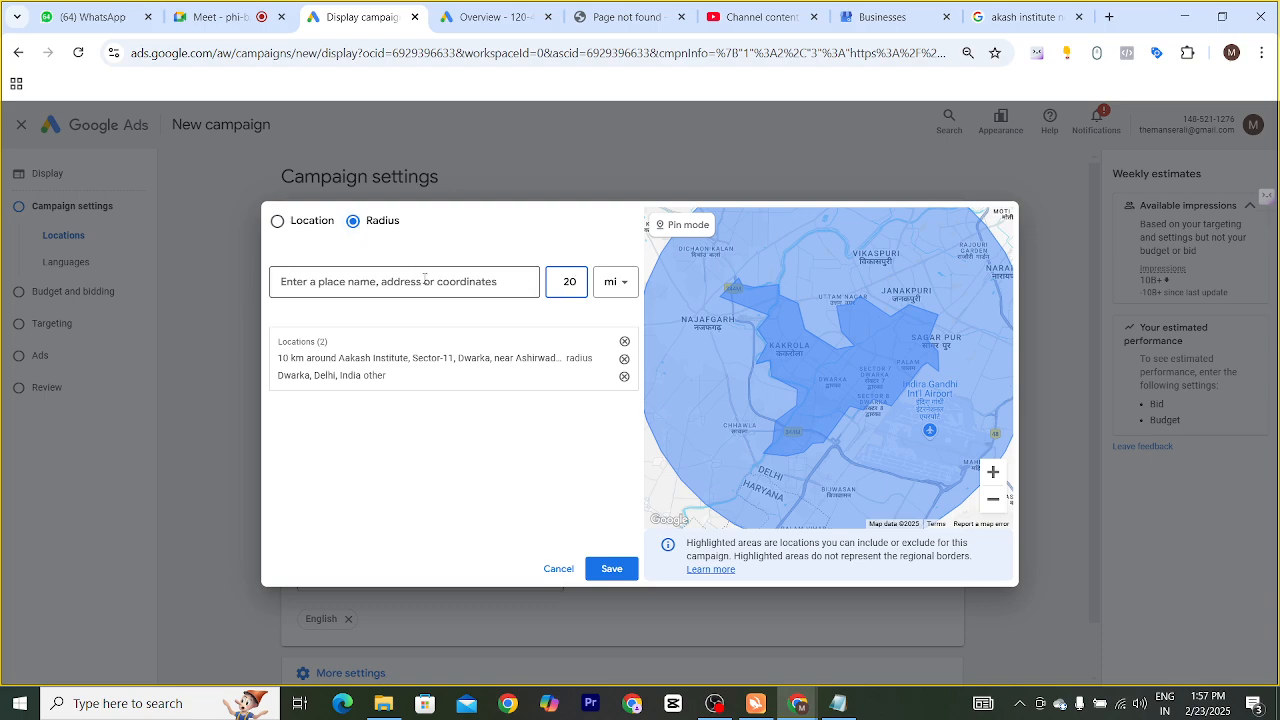
click(425, 280)
text(utta)
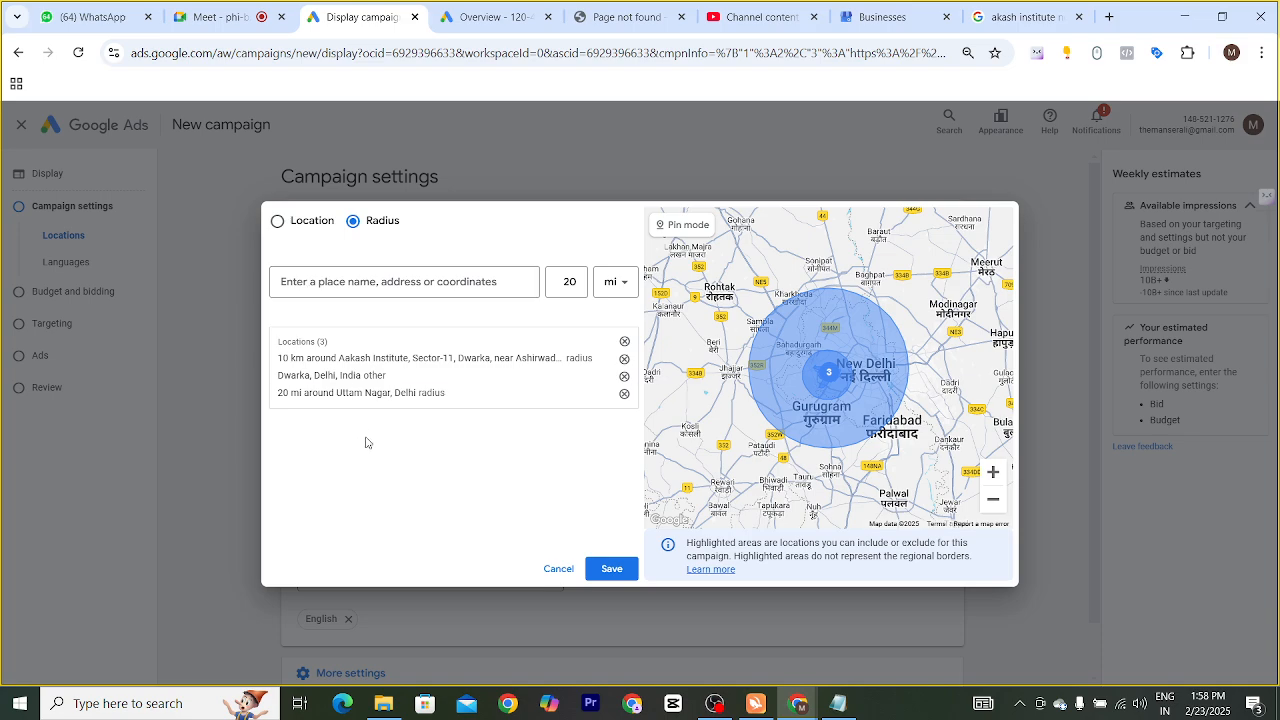
click(558, 569)
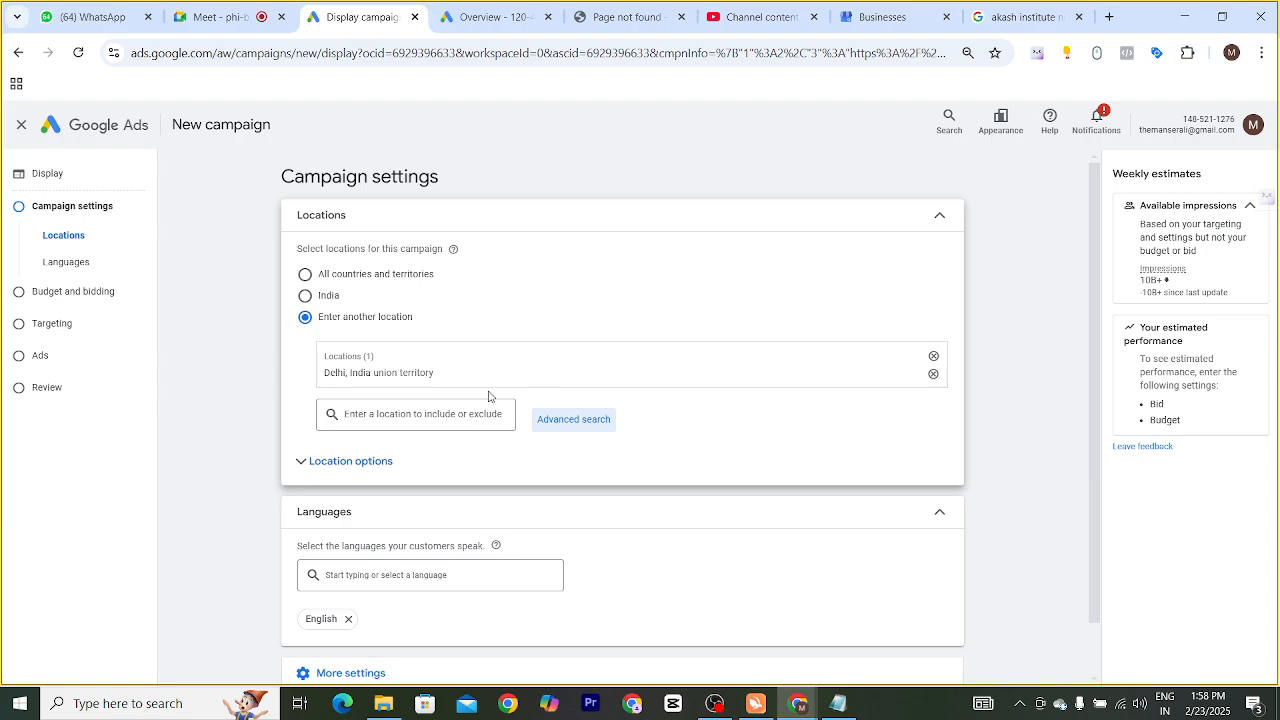
Expand the additional campaign settings and look over ad rotation, schedule, devices, dates and content exclusions
scroll(488, 396, down, 1)
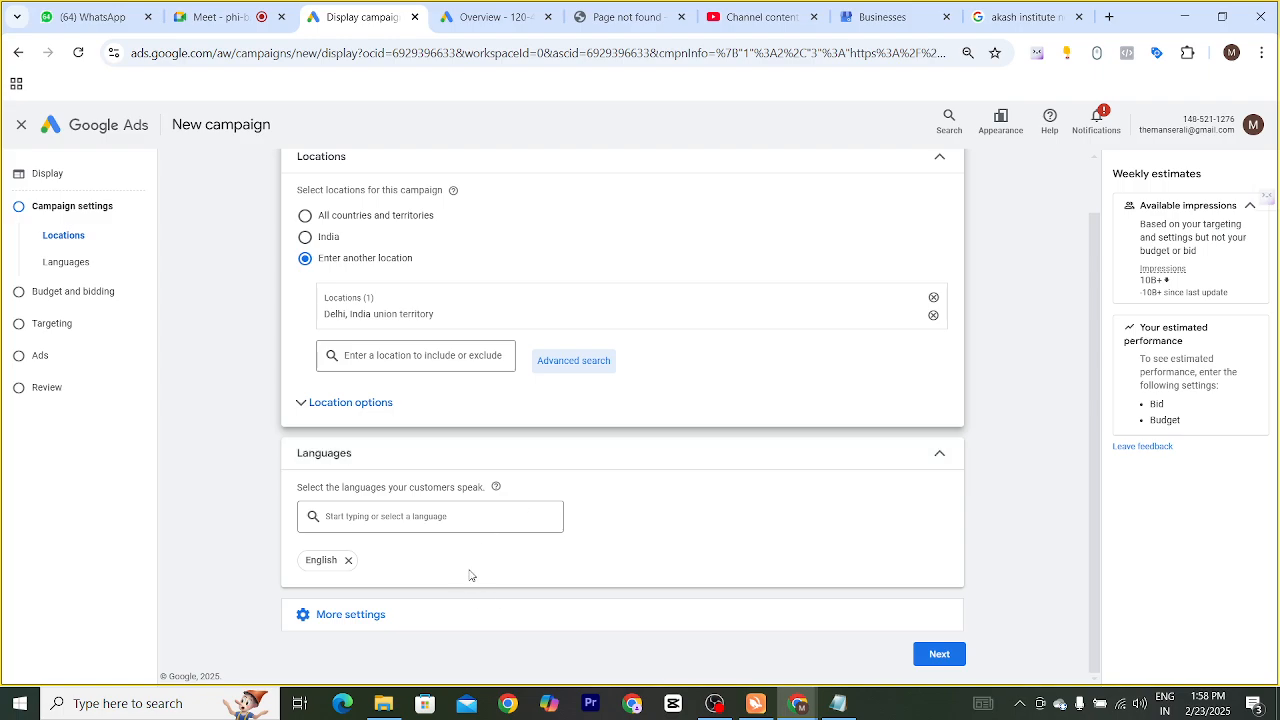
click(372, 616)
scroll(533, 492, down, 1)
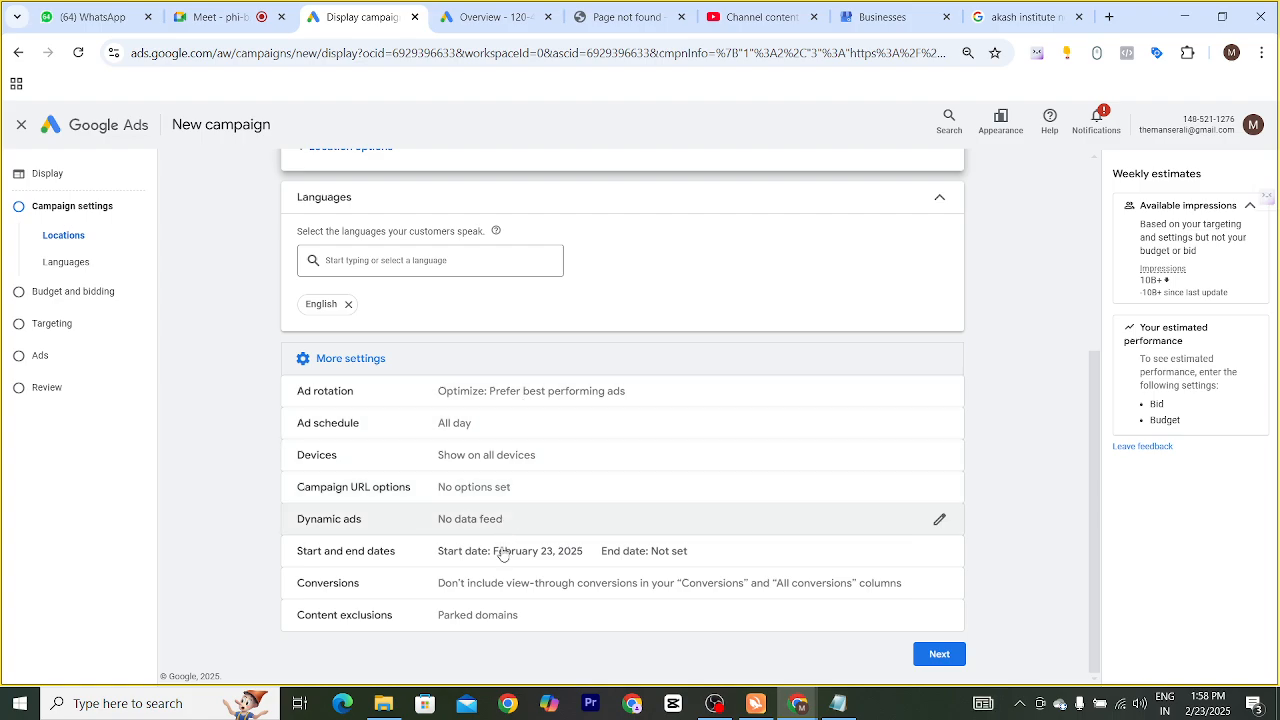
scroll(640, 517, up, 3)
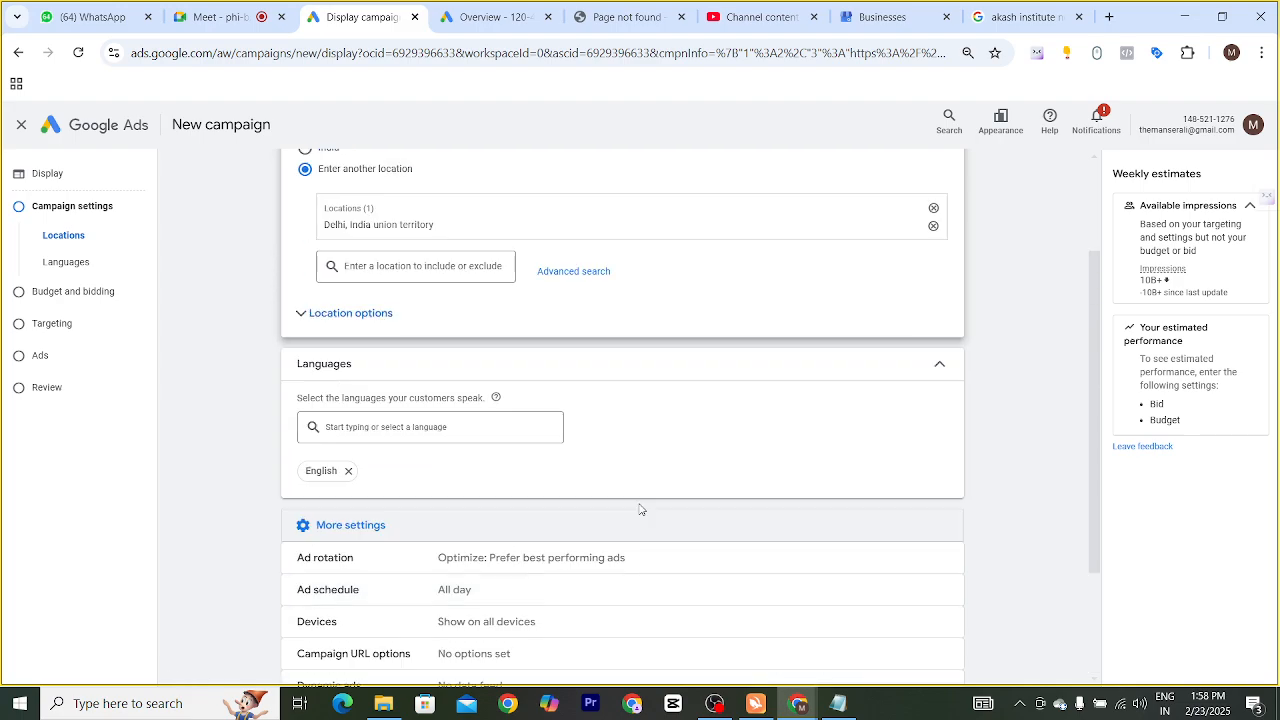
scroll(640, 509, down, 2)
scroll(640, 510, down, 1)
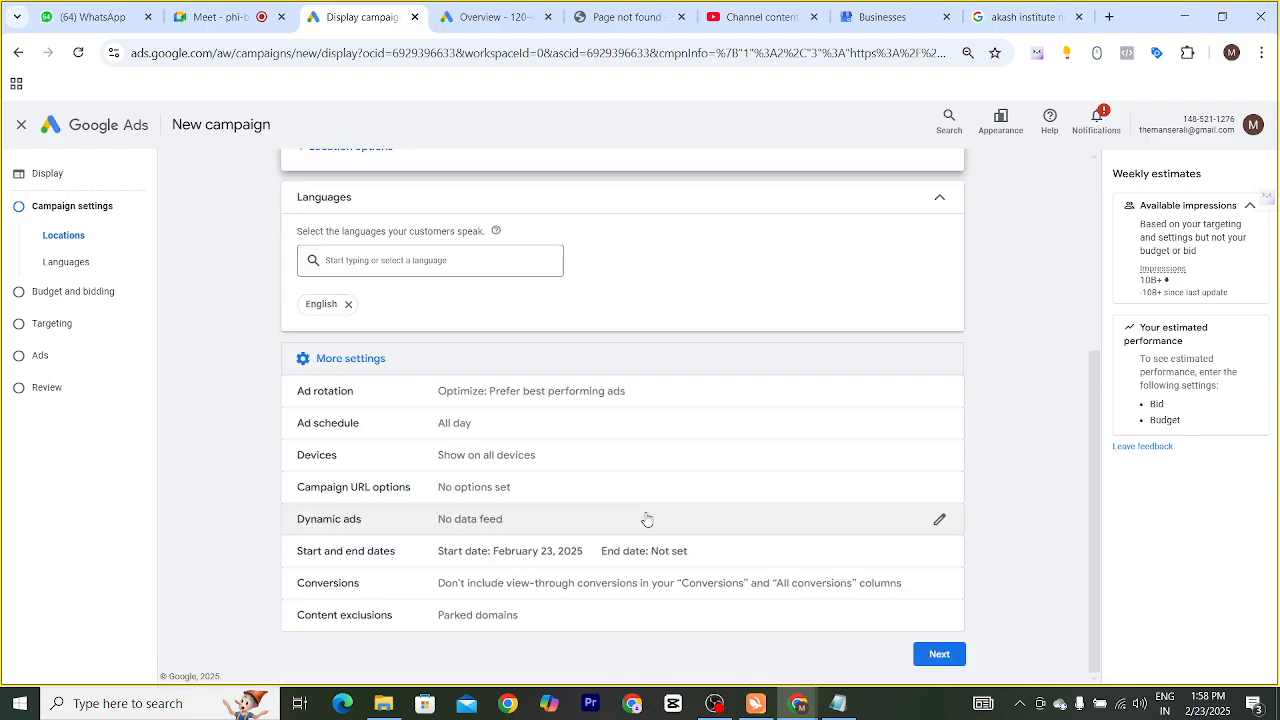
Continue to budget and bidding, set the average daily budget to ₹500 and keep viewable impressions as the bidding focus
click(936, 660)
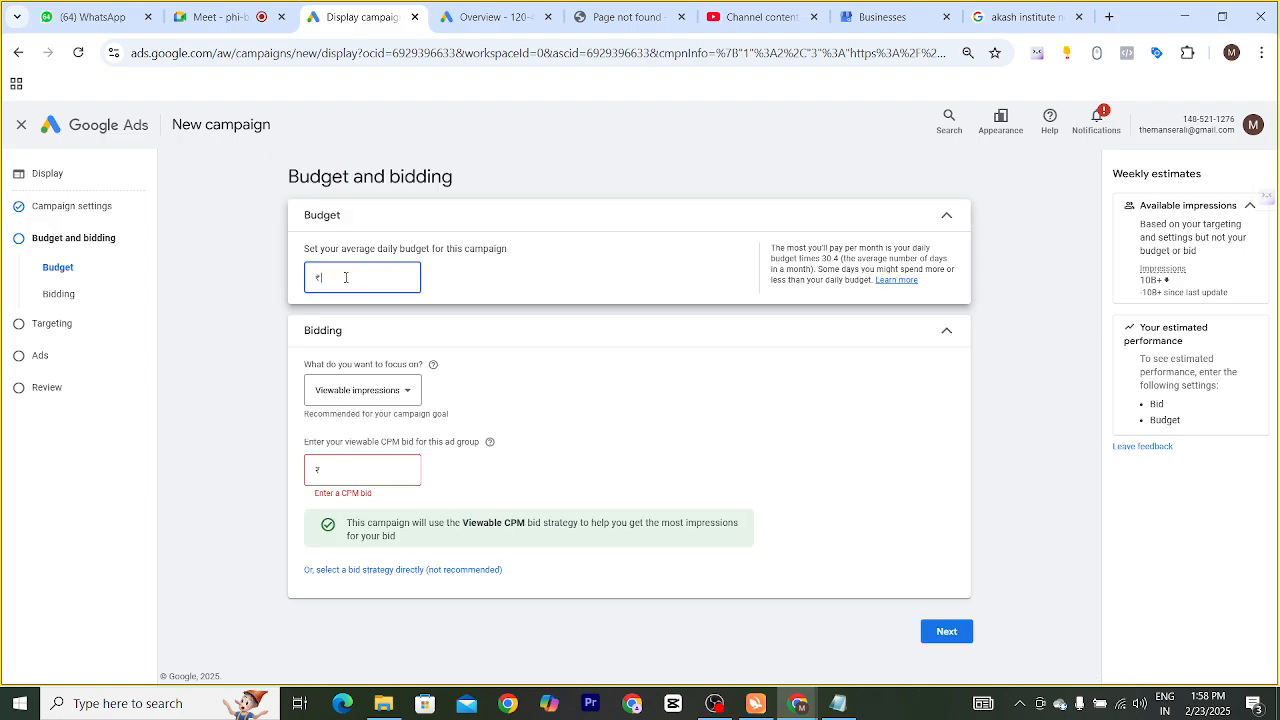
click(409, 401)
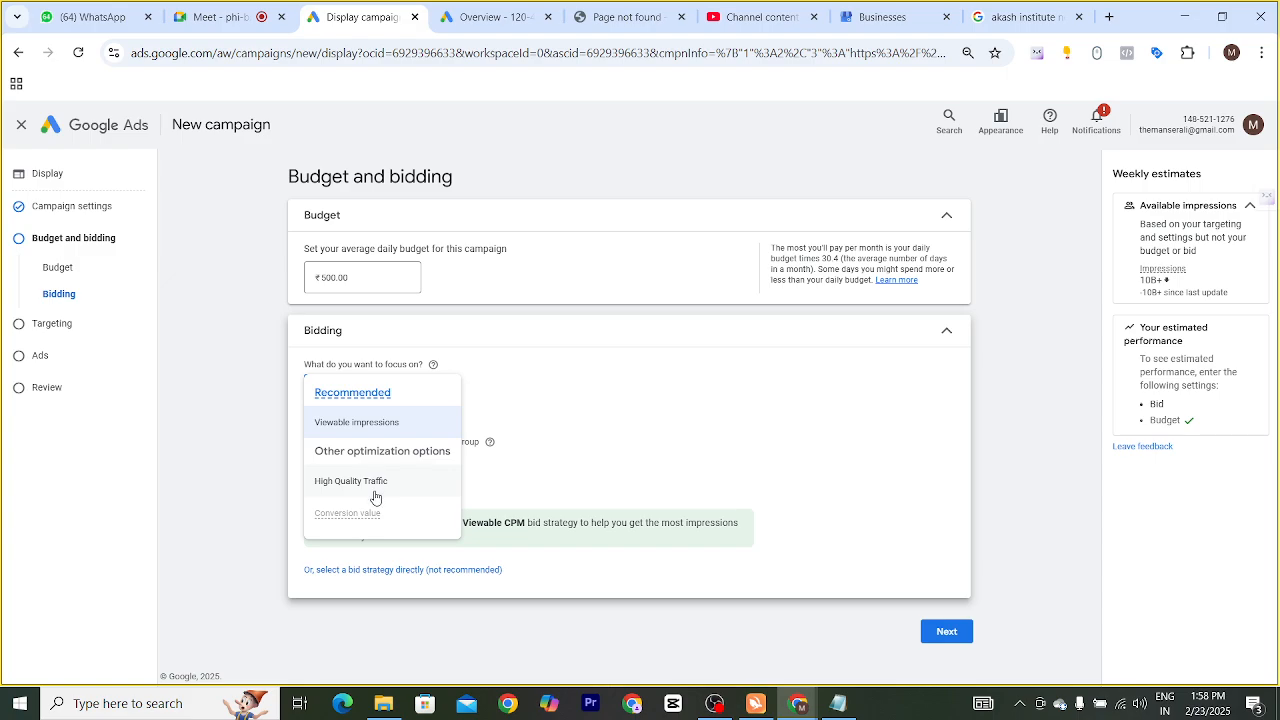
click(375, 422)
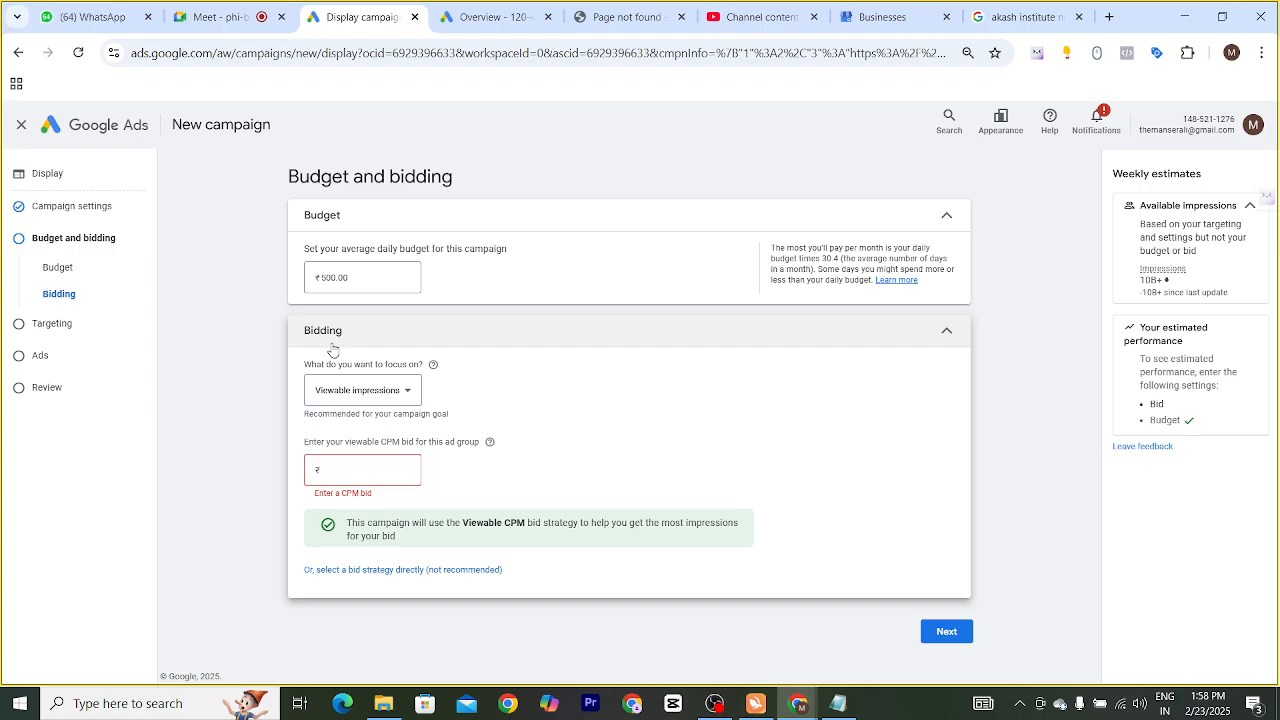
Set the ad group's viewable CPM bid to ₹10
click(350, 484)
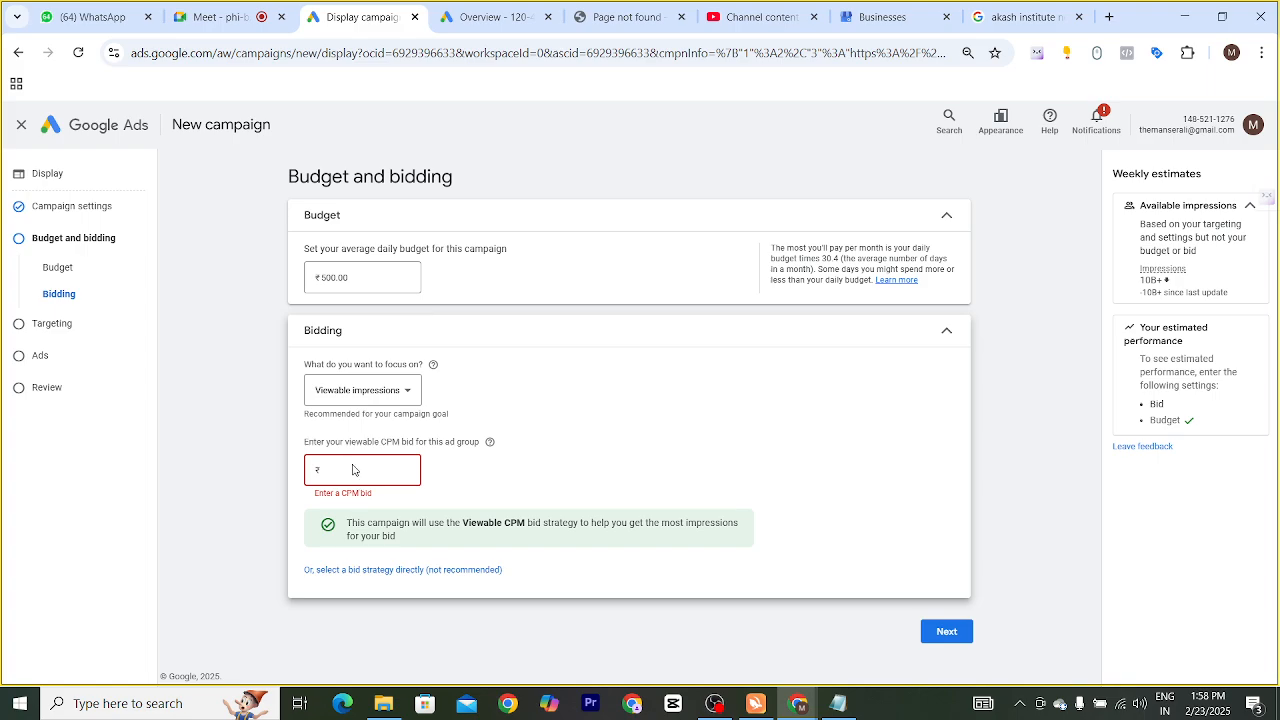
text(10)
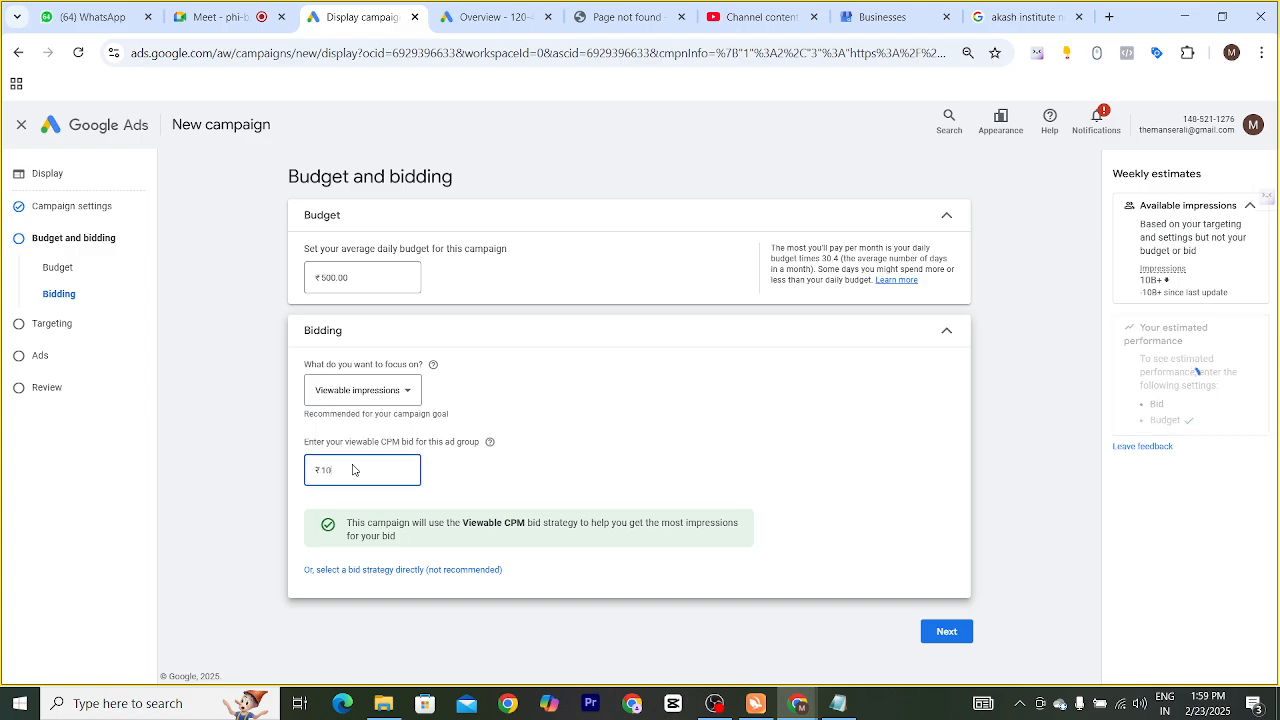
click(605, 415)
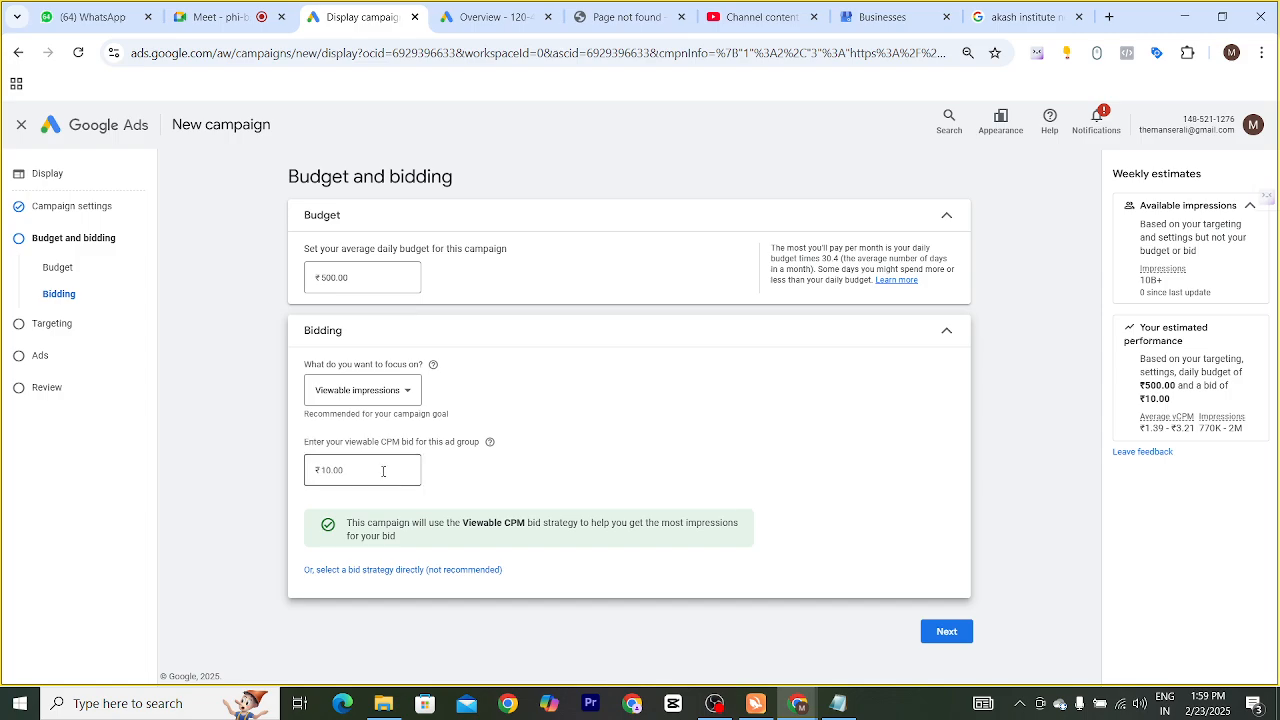
Continue past targeting to ad creation and look over the responsive display ad's URL, business name, image, logo, video, headline and description fields
click(932, 636)
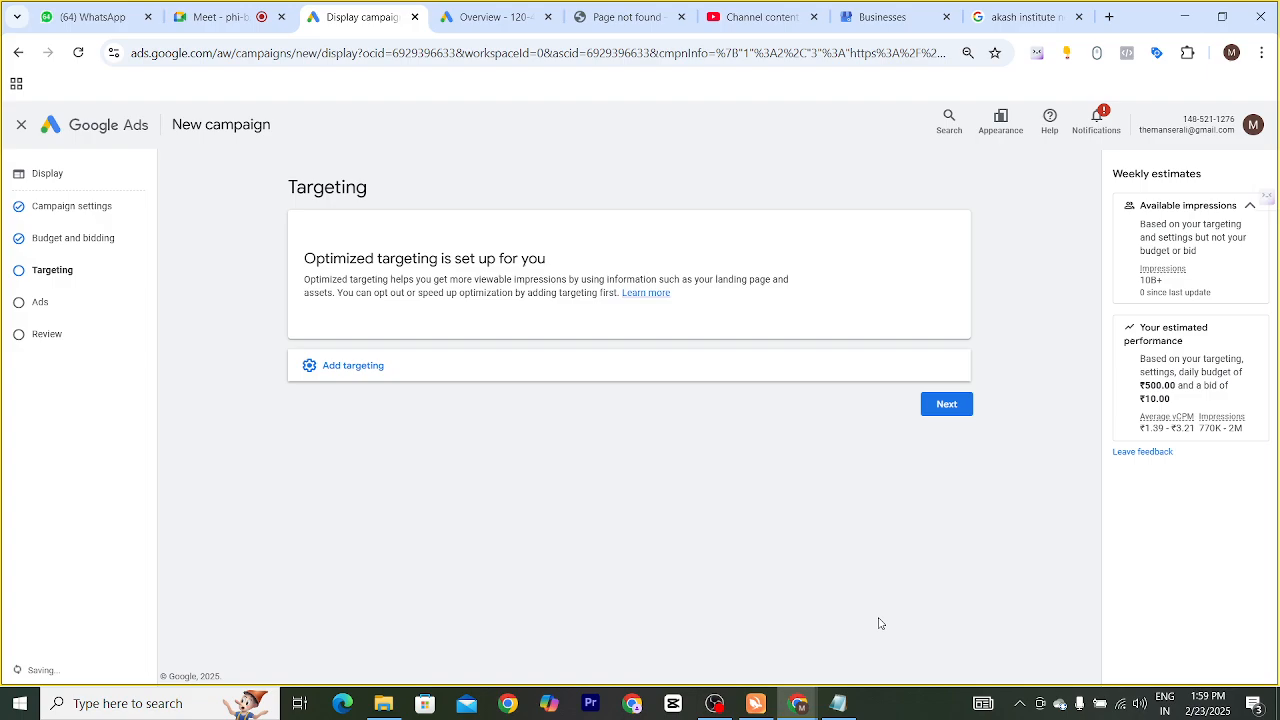
click(930, 408)
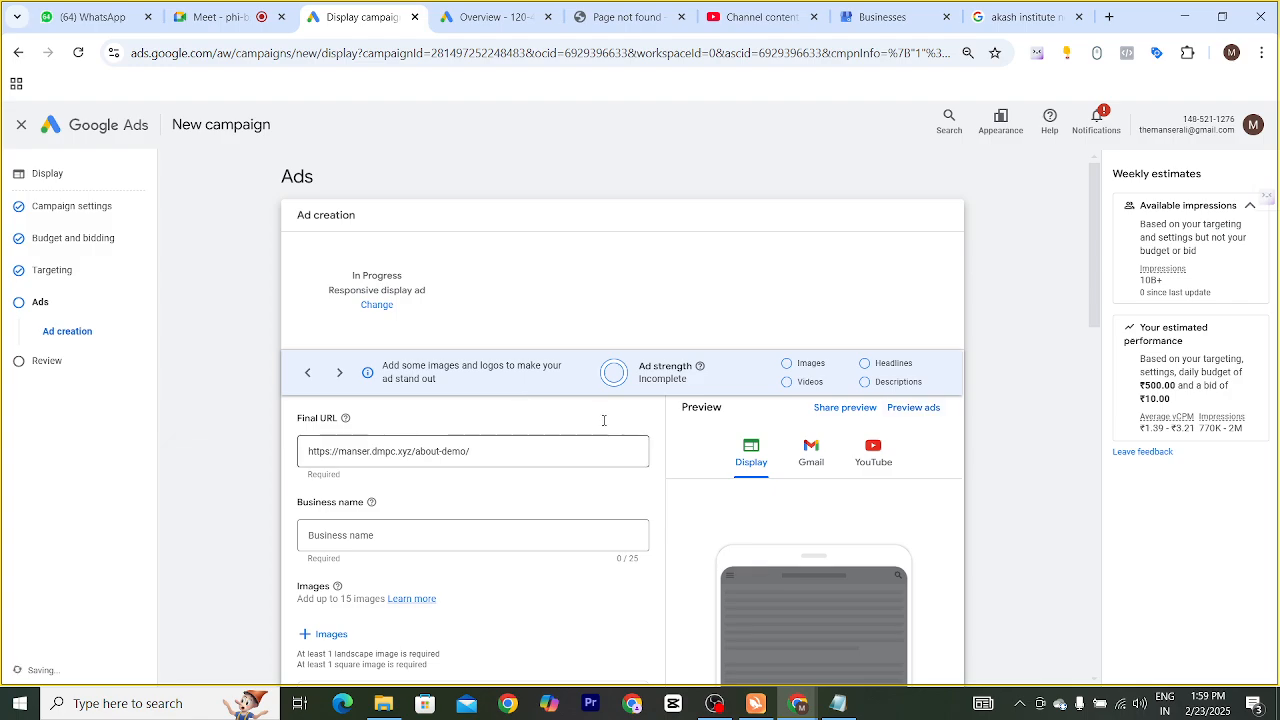
scroll(680, 430, down, 4)
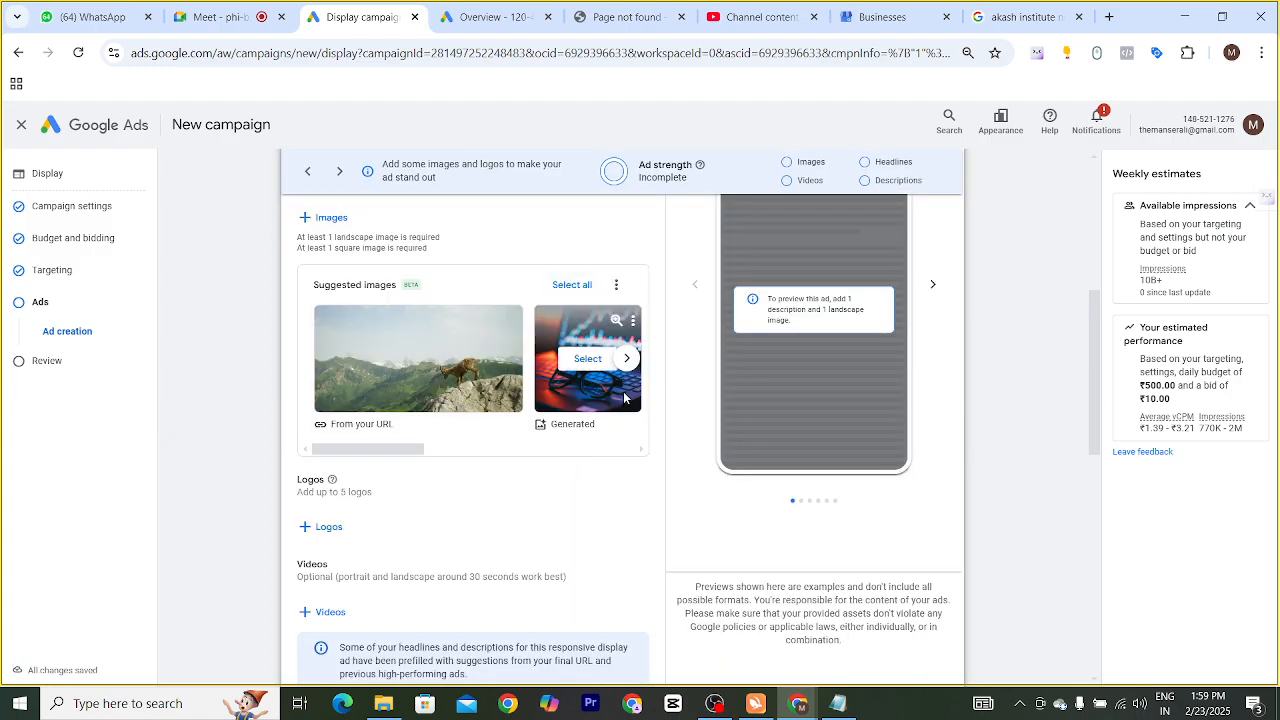
scroll(623, 393, up, 4)
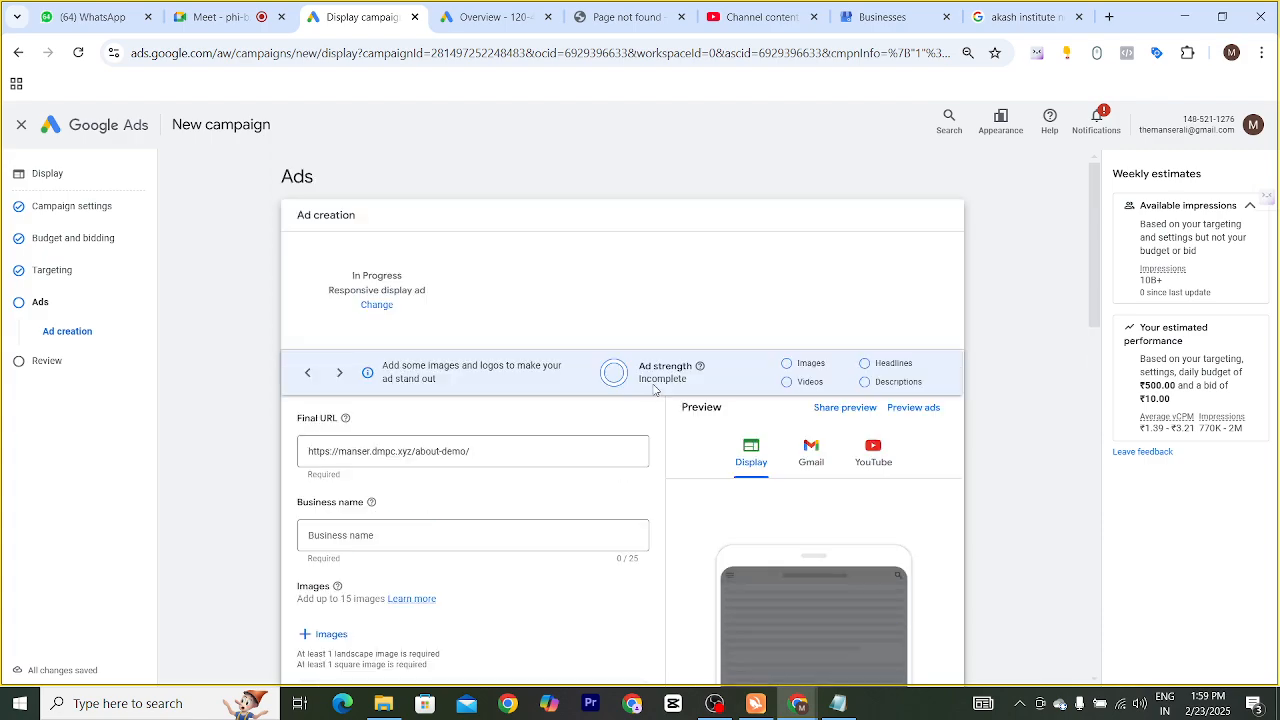
scroll(648, 398, down, 2)
scroll(480, 386, down, 2)
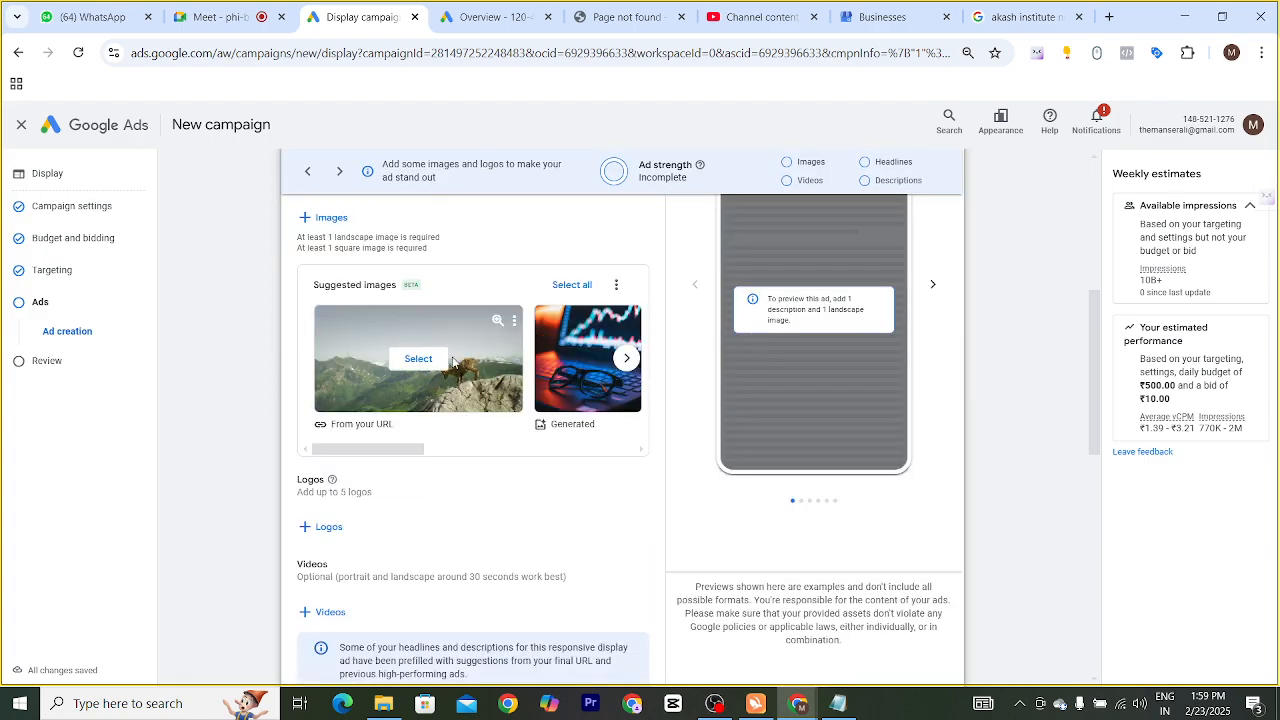
scroll(654, 394, up, 3)
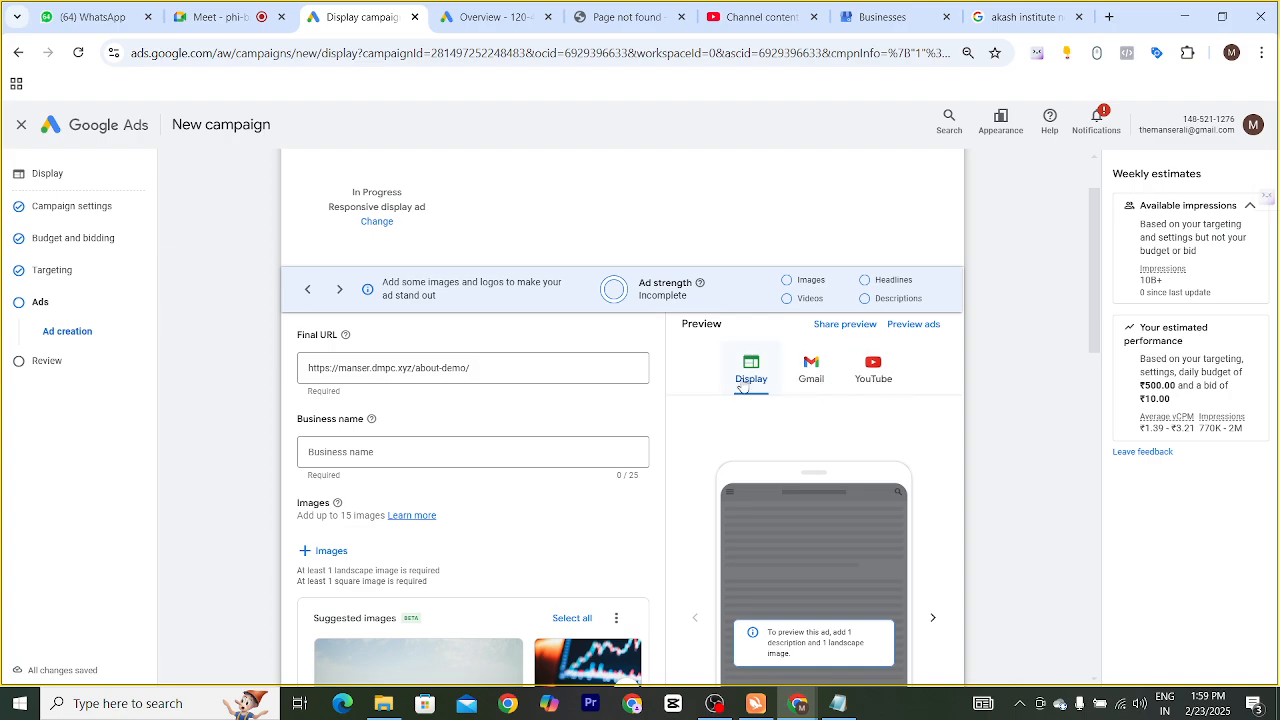
scroll(637, 451, down, 7)
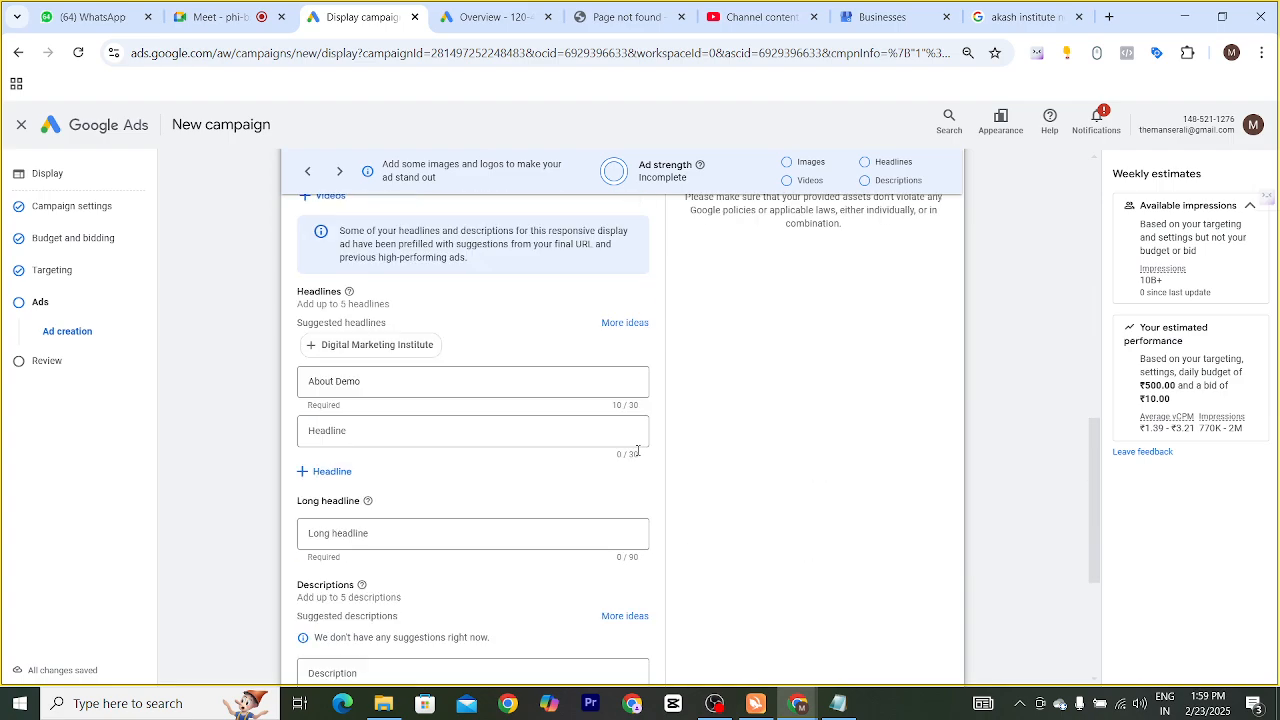
scroll(637, 451, down, 3)
scroll(637, 457, up, 6)
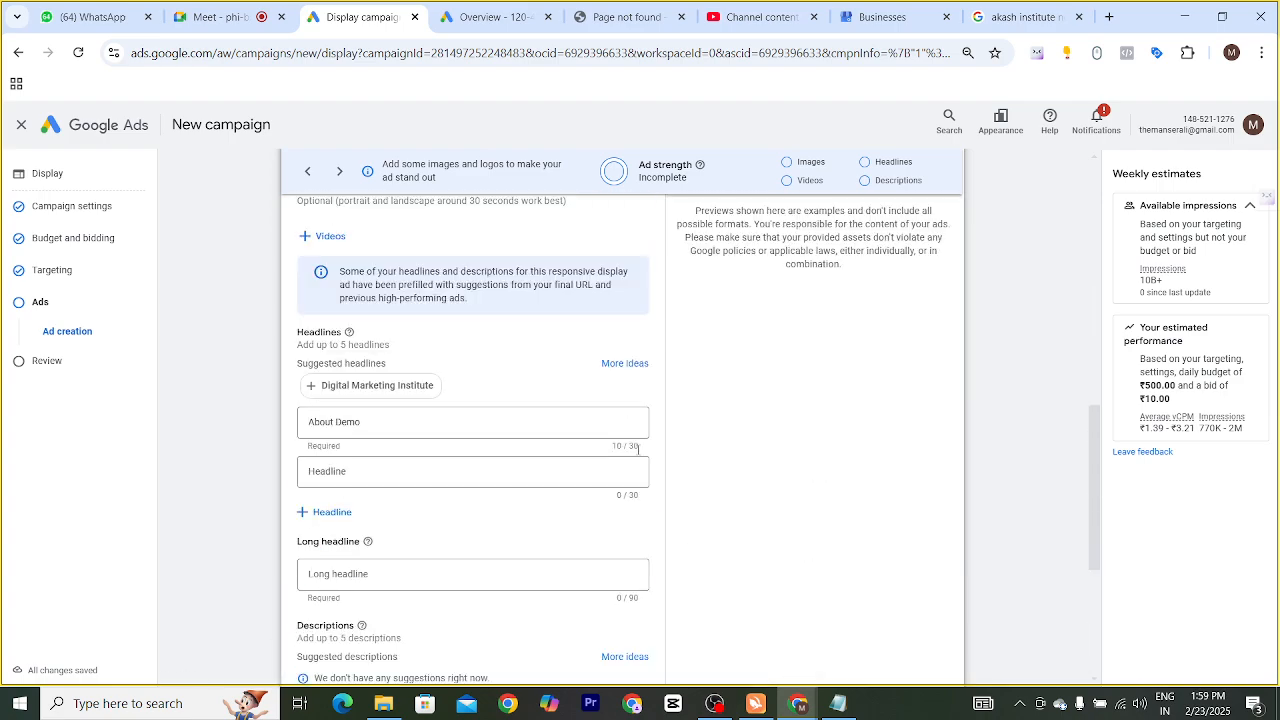
Return to the targeting stage, add the Placements targeting section and collapse it without choosing a placement
click(50, 272)
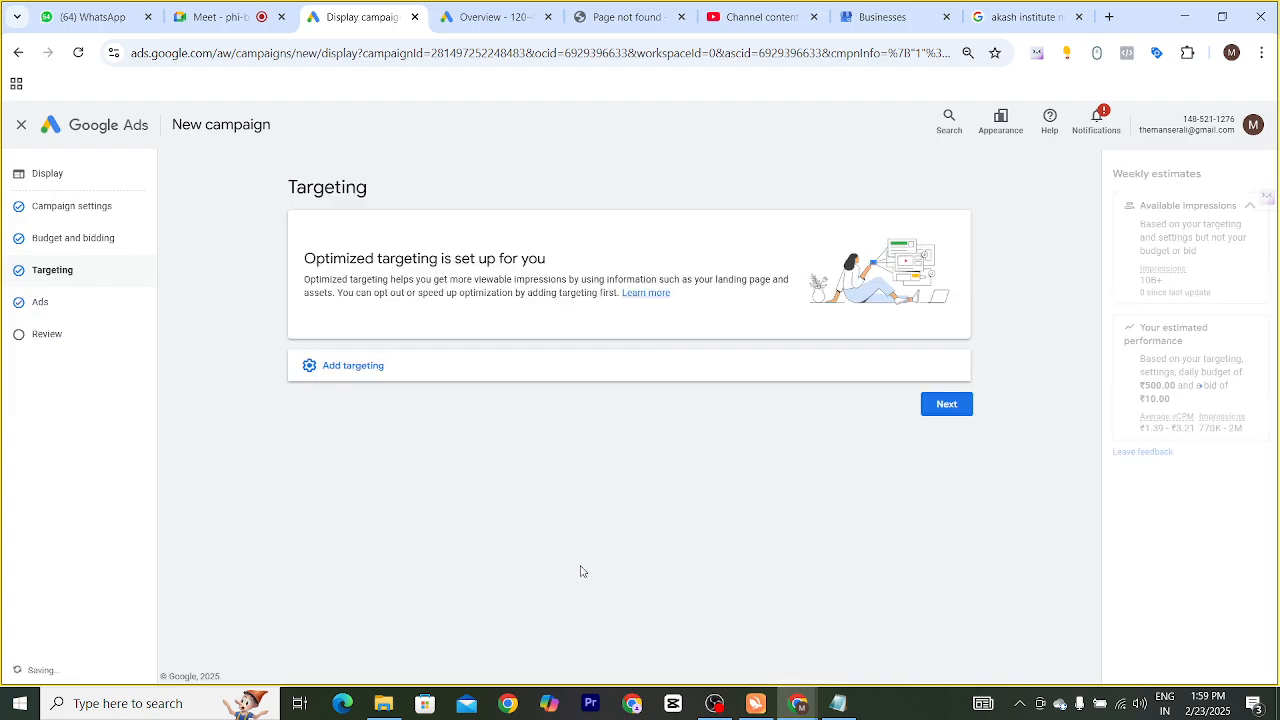
click(354, 376)
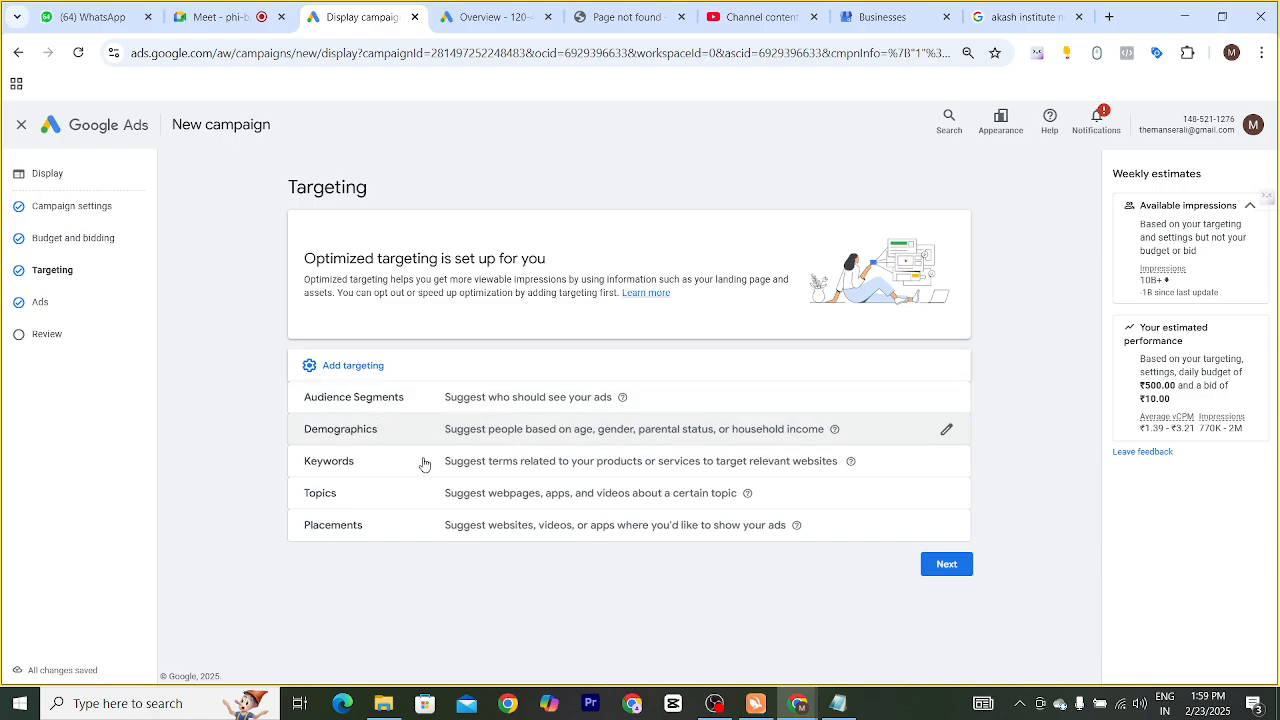
drag(299, 532, 498, 584)
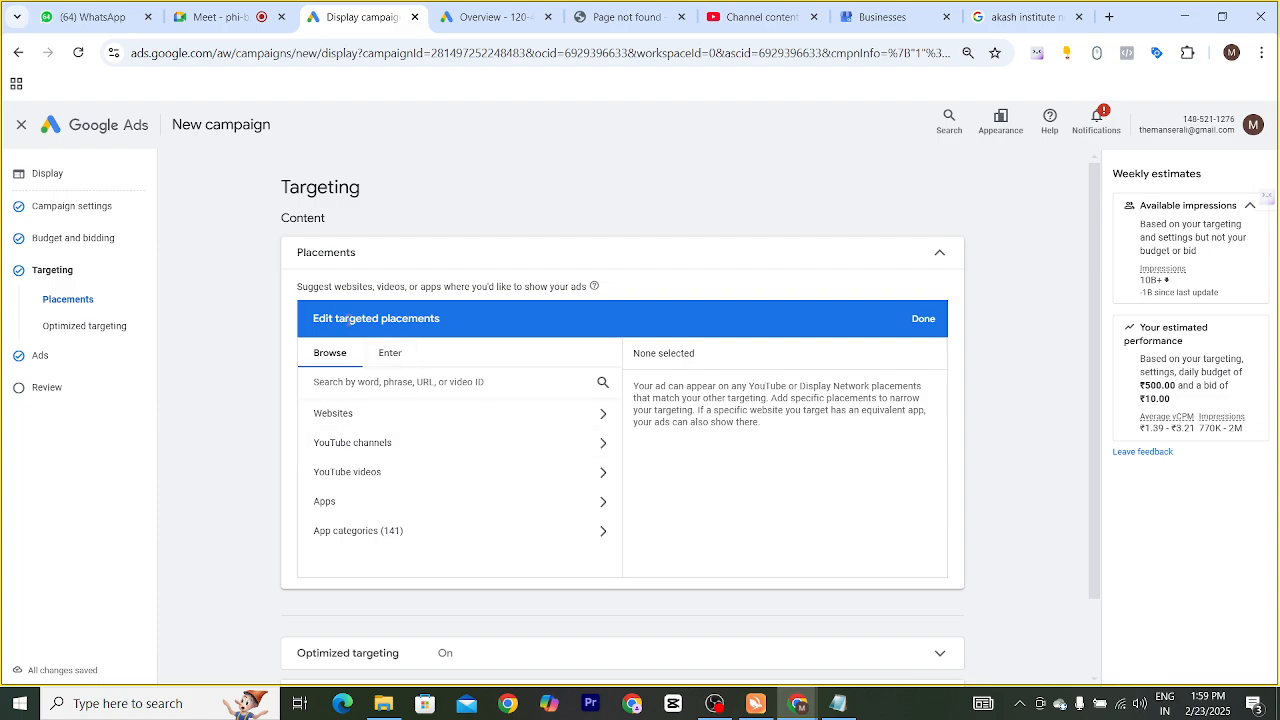
click(937, 253)
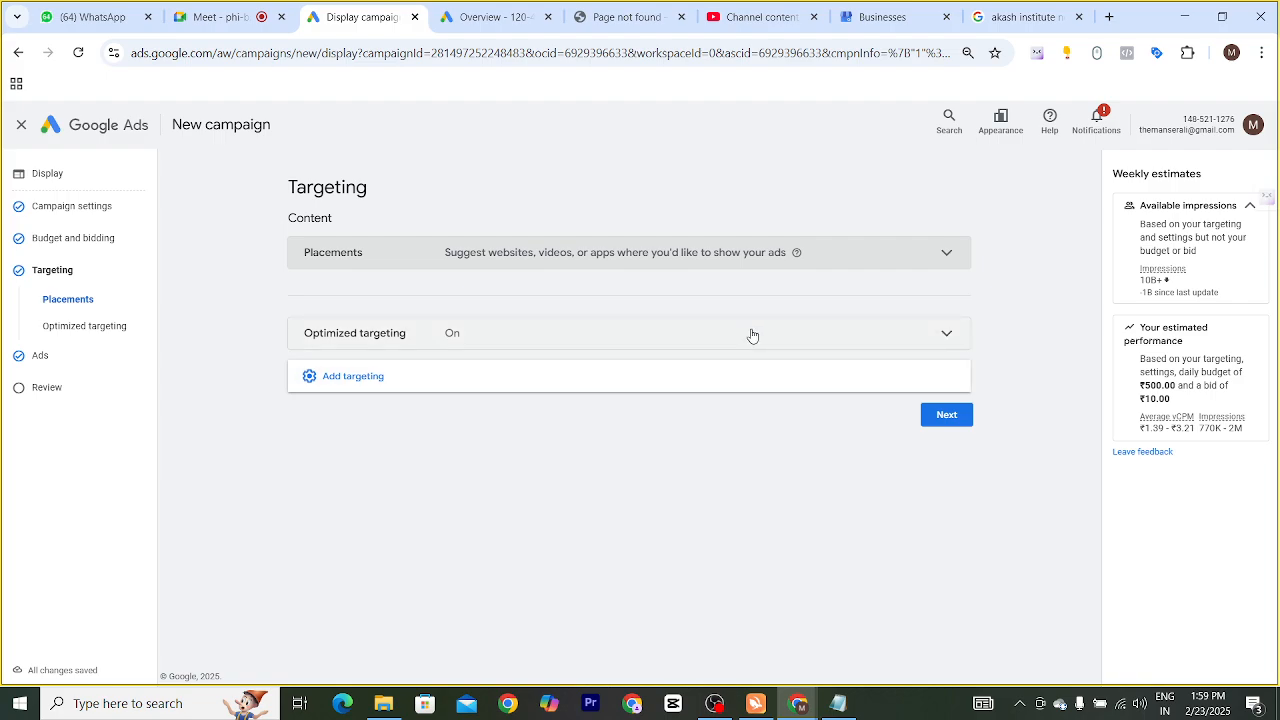
Add Audience Segments targeting and browse the available segment categories
click(897, 380)
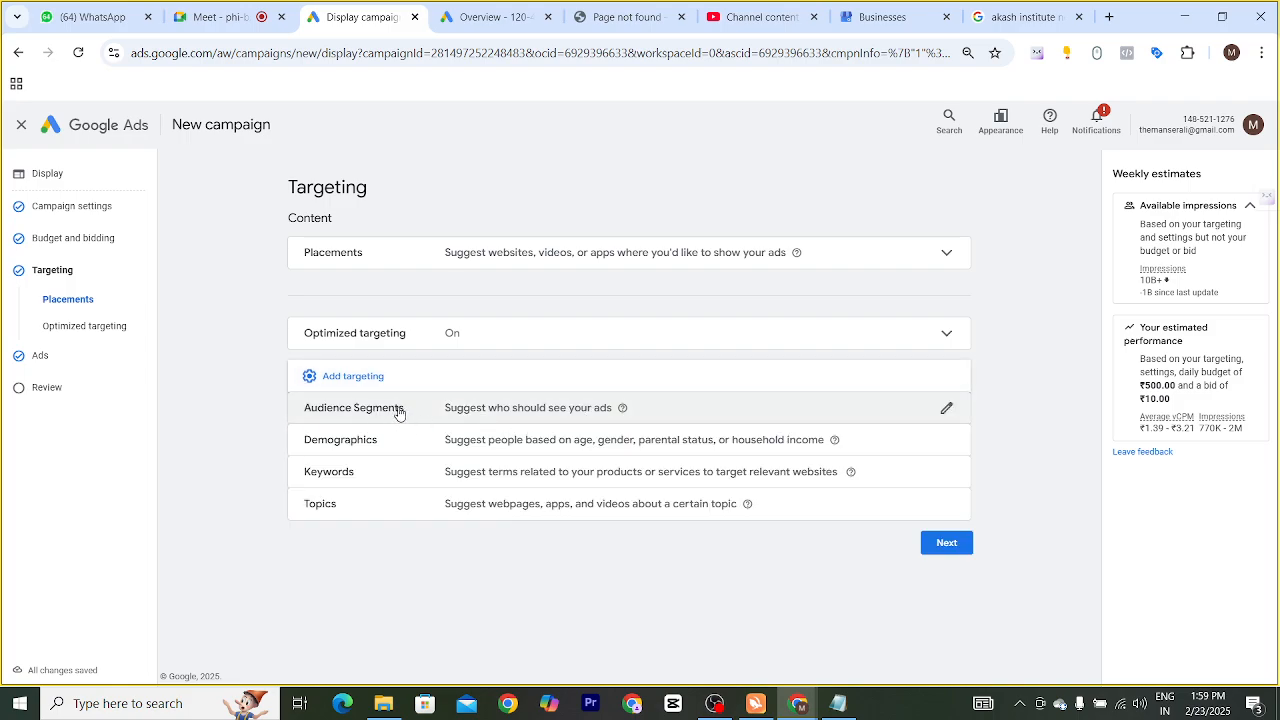
click(947, 409)
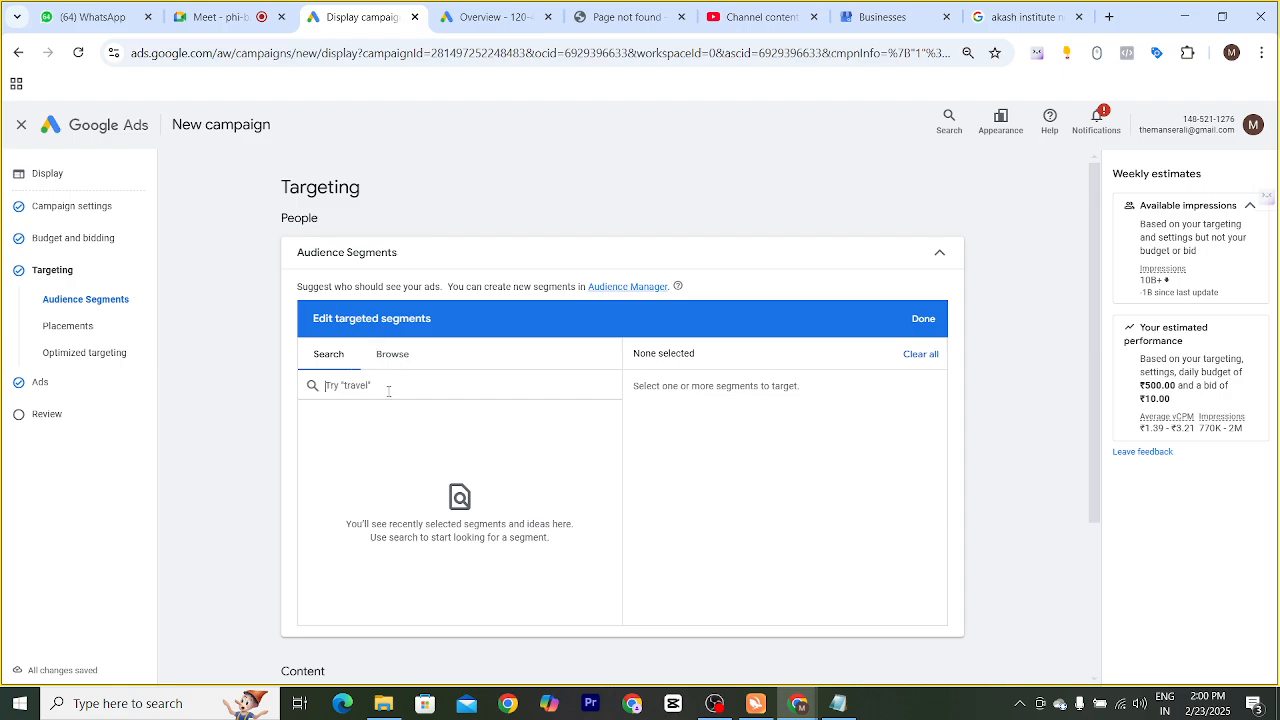
click(388, 362)
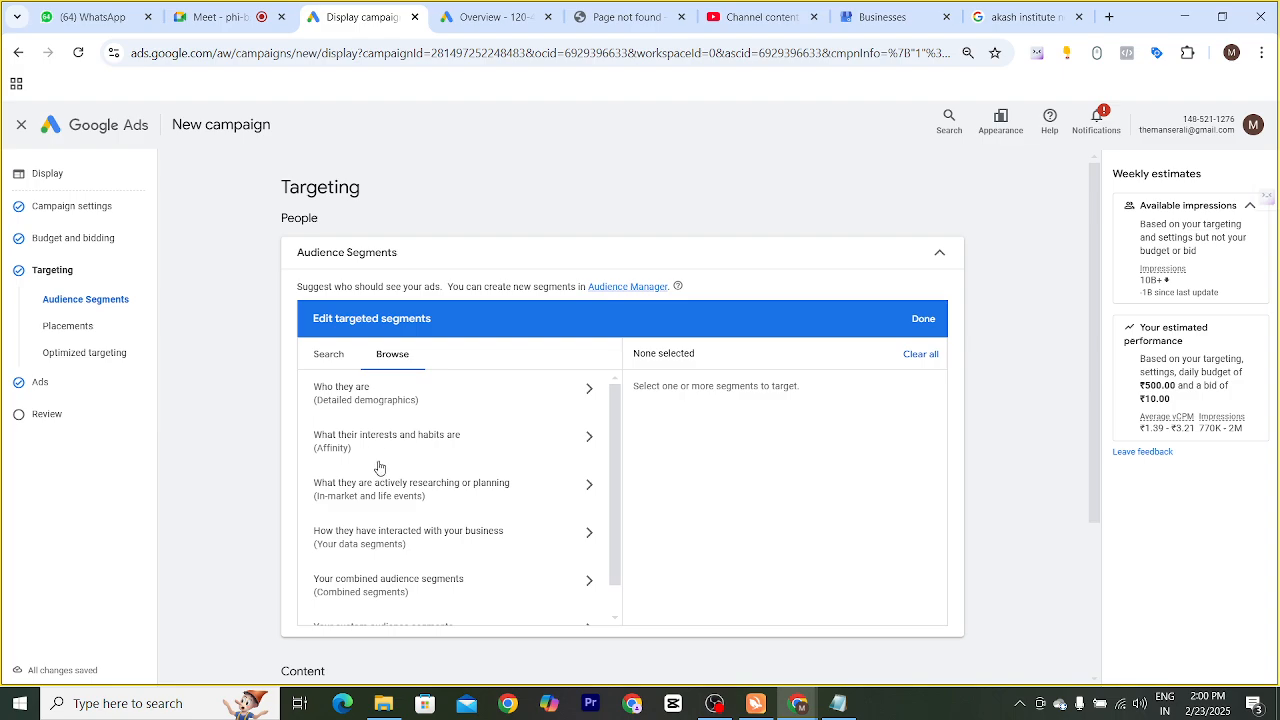
scroll(430, 468, down, 5)
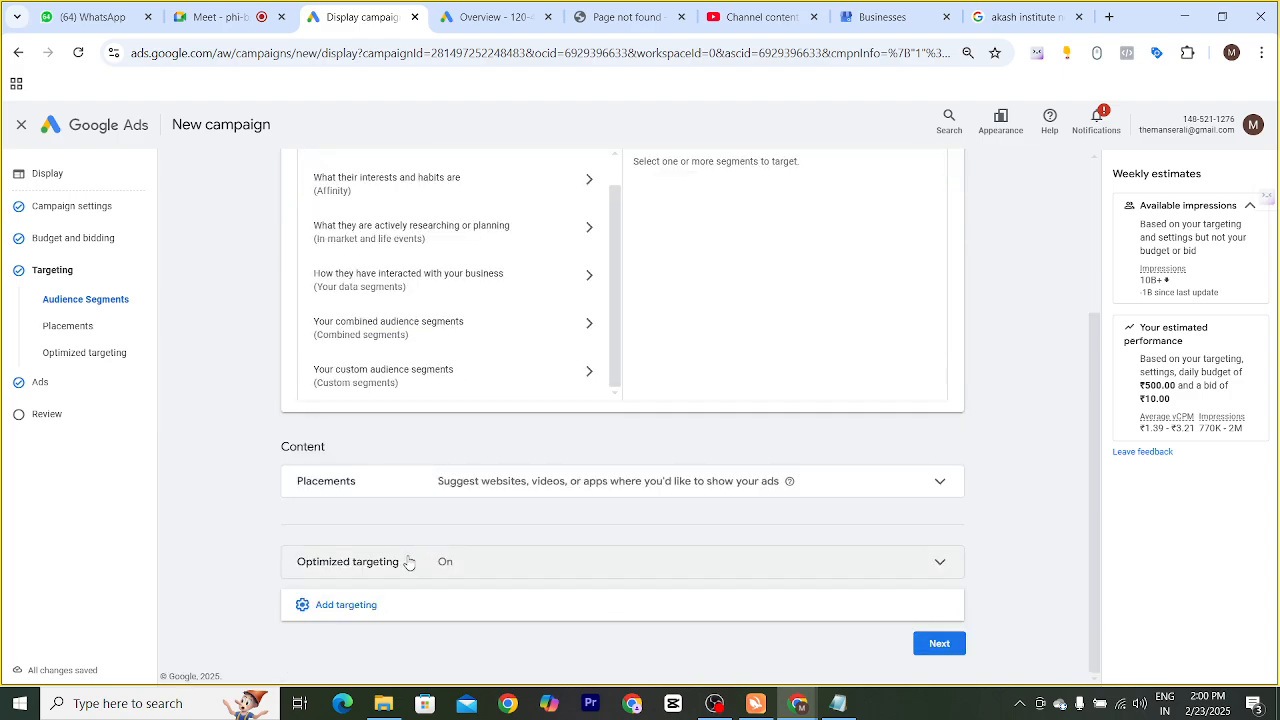
scroll(430, 468, up, 5)
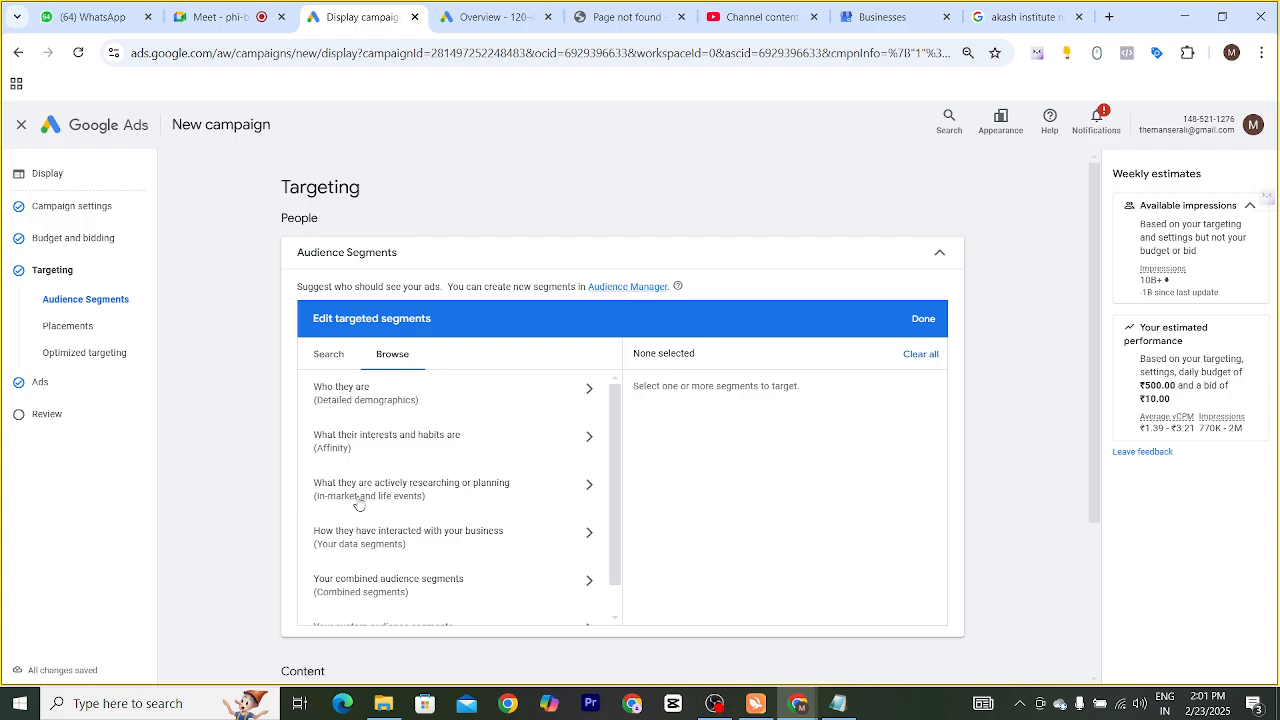
Examine the affinity segments for interests and habits, from Banking & Finance to Vehicles & Transportation, and return to the segment categories
click(348, 447)
scroll(423, 497, down, 1)
scroll(425, 520, down, 1)
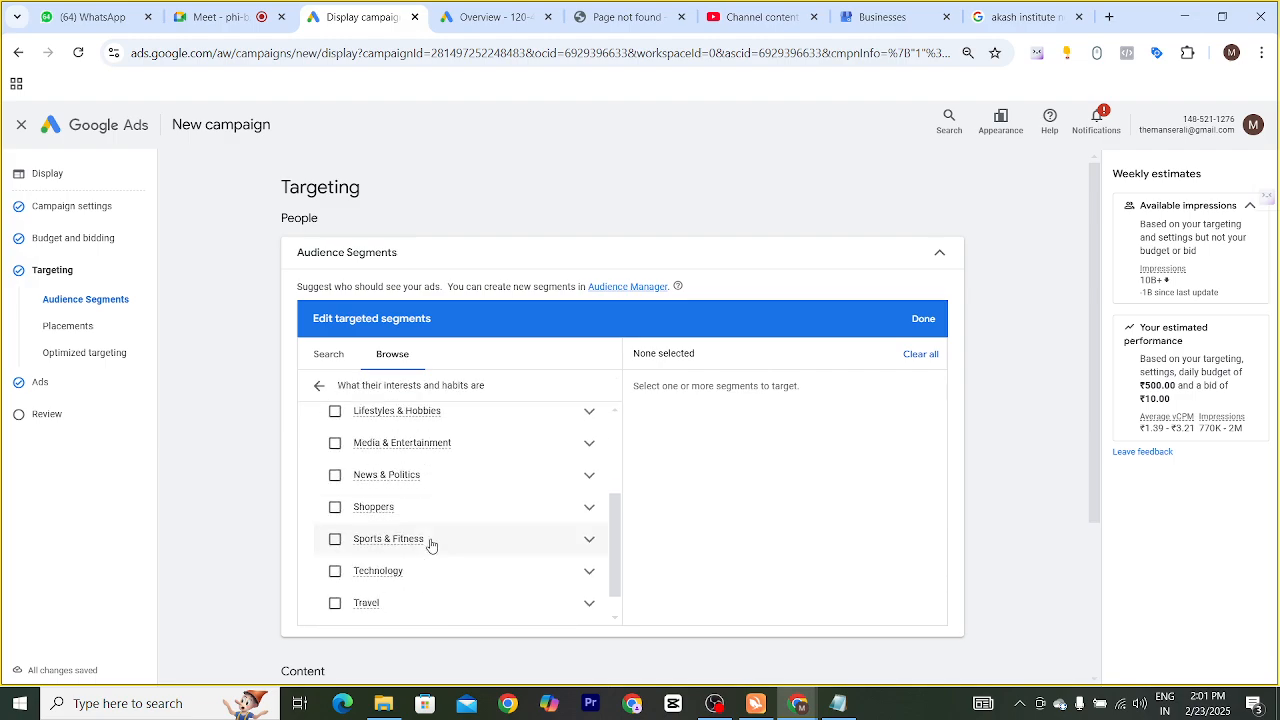
scroll(428, 542, up, 2)
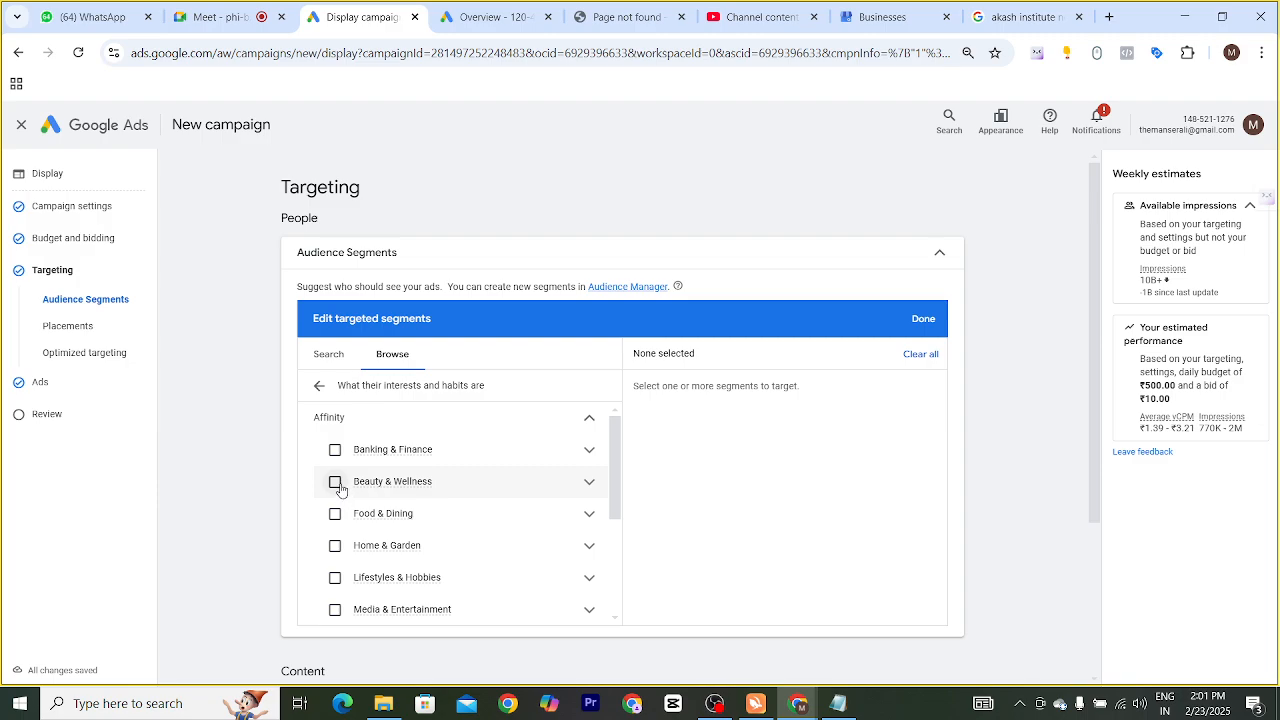
scroll(341, 492, down, 2)
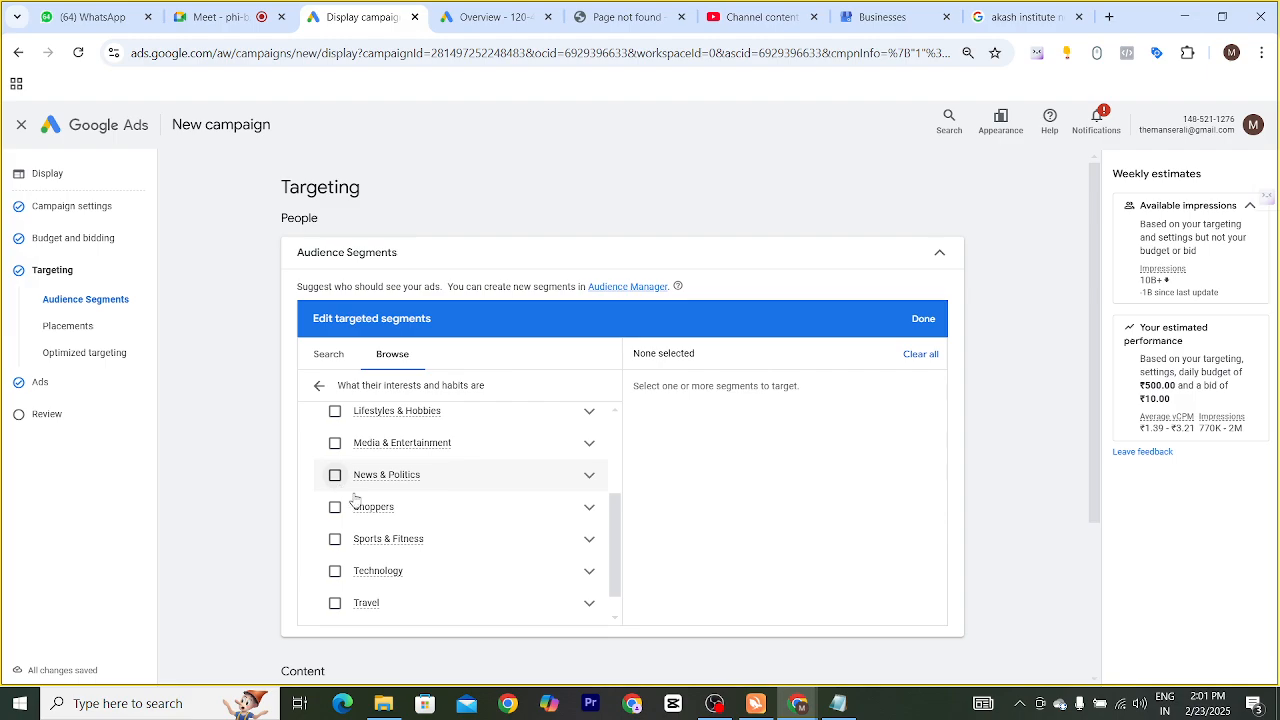
scroll(350, 495, down, 1)
scroll(375, 548, down, 1)
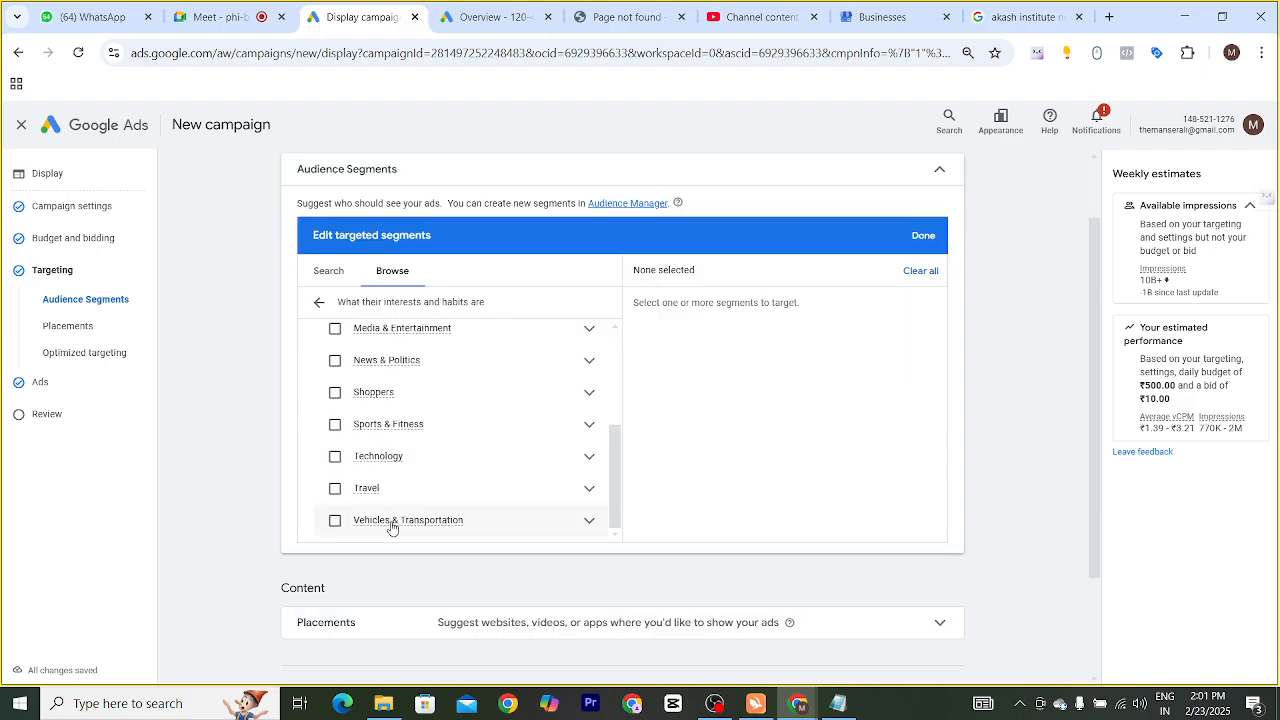
scroll(400, 490, up, 3)
scroll(398, 487, up, 2)
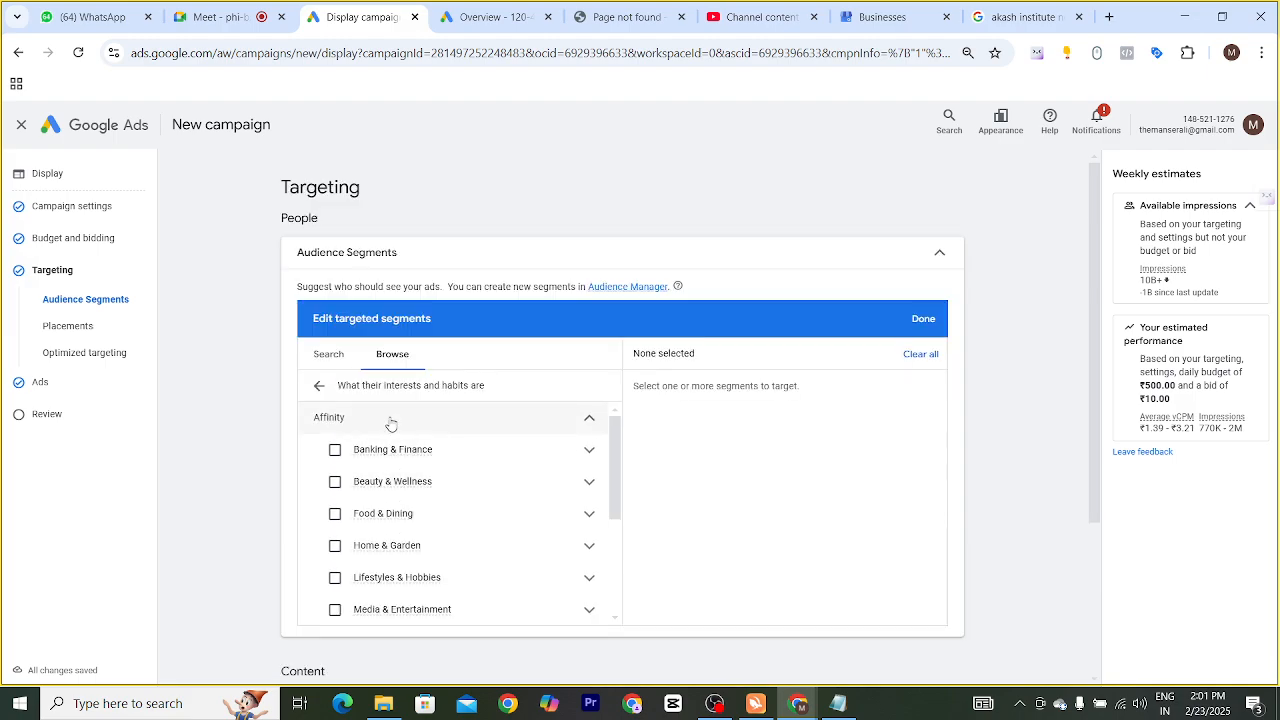
click(320, 388)
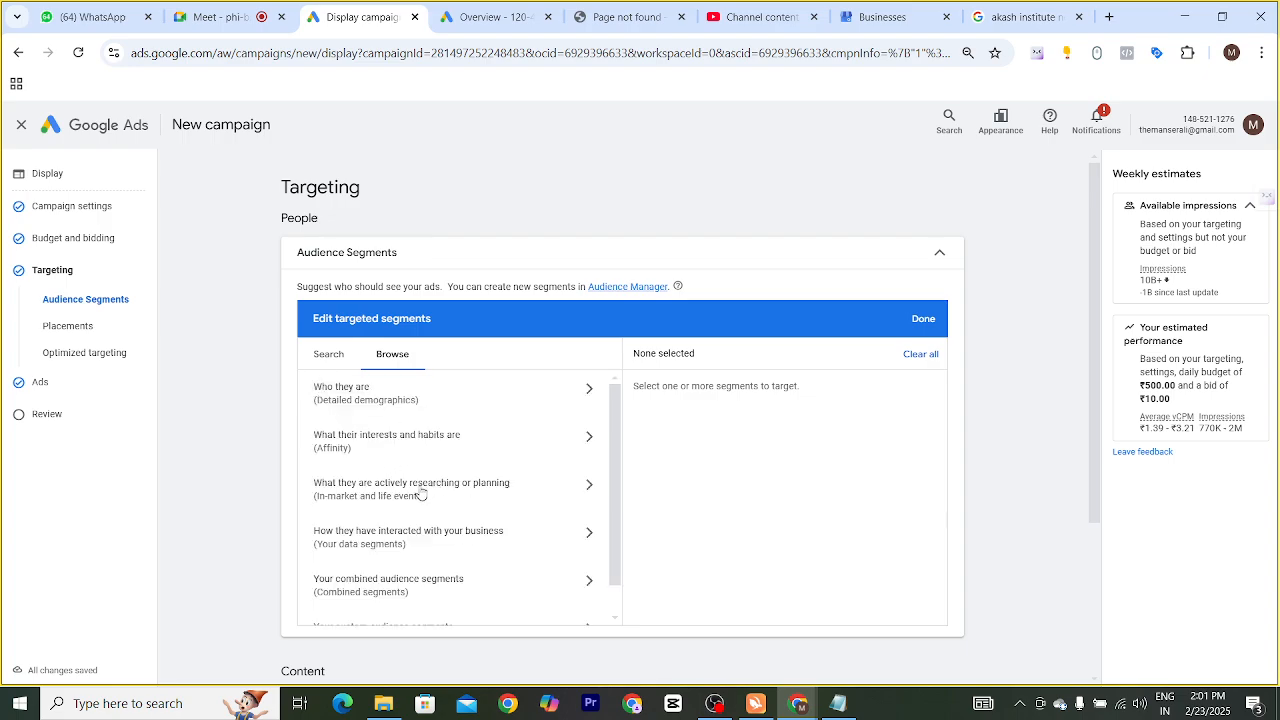
Look through the in-market segments for what people are actively researching or planning, including the subcategories of Education
click(434, 490)
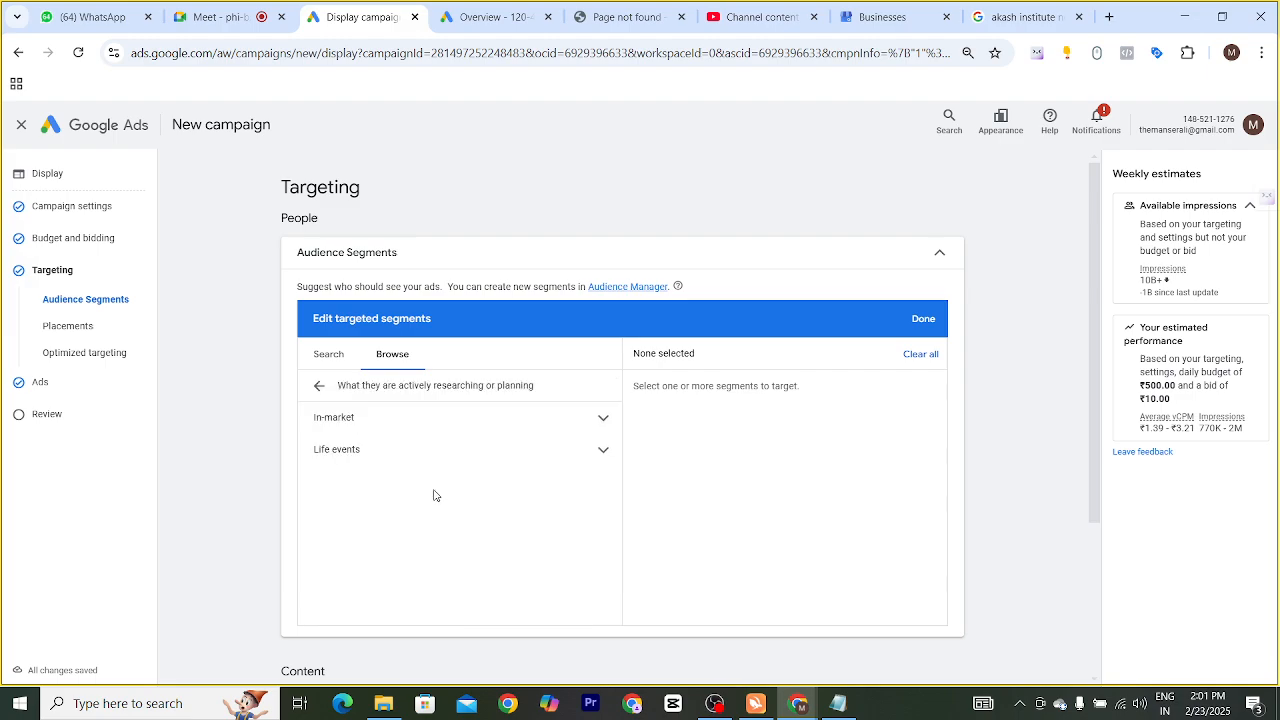
click(371, 429)
scroll(430, 468, down, 1)
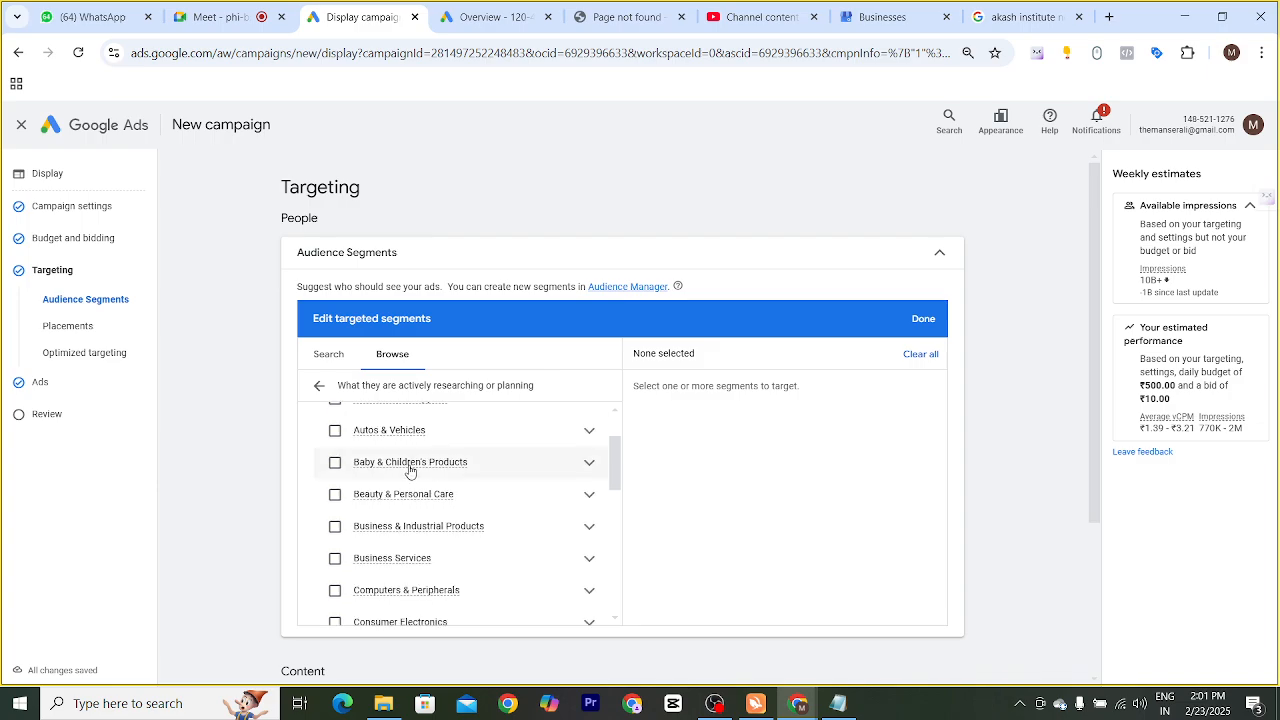
scroll(416, 514, down, 2)
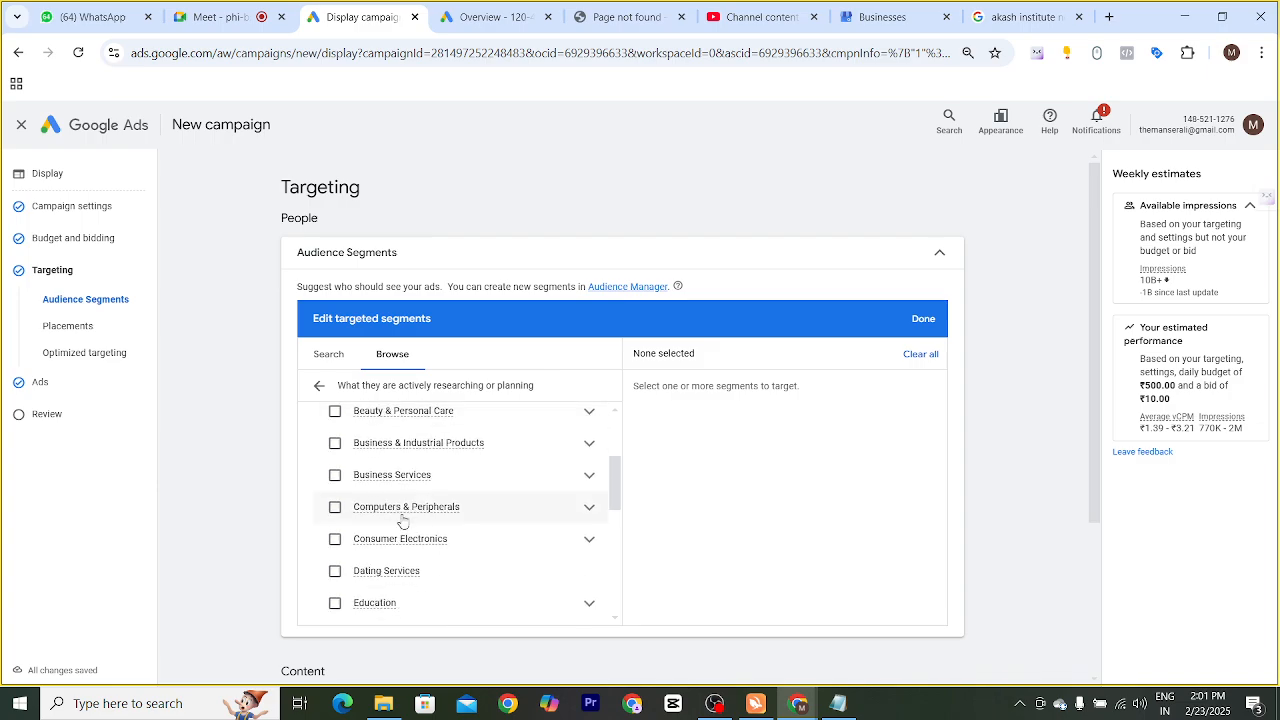
mouse_move(416, 488)
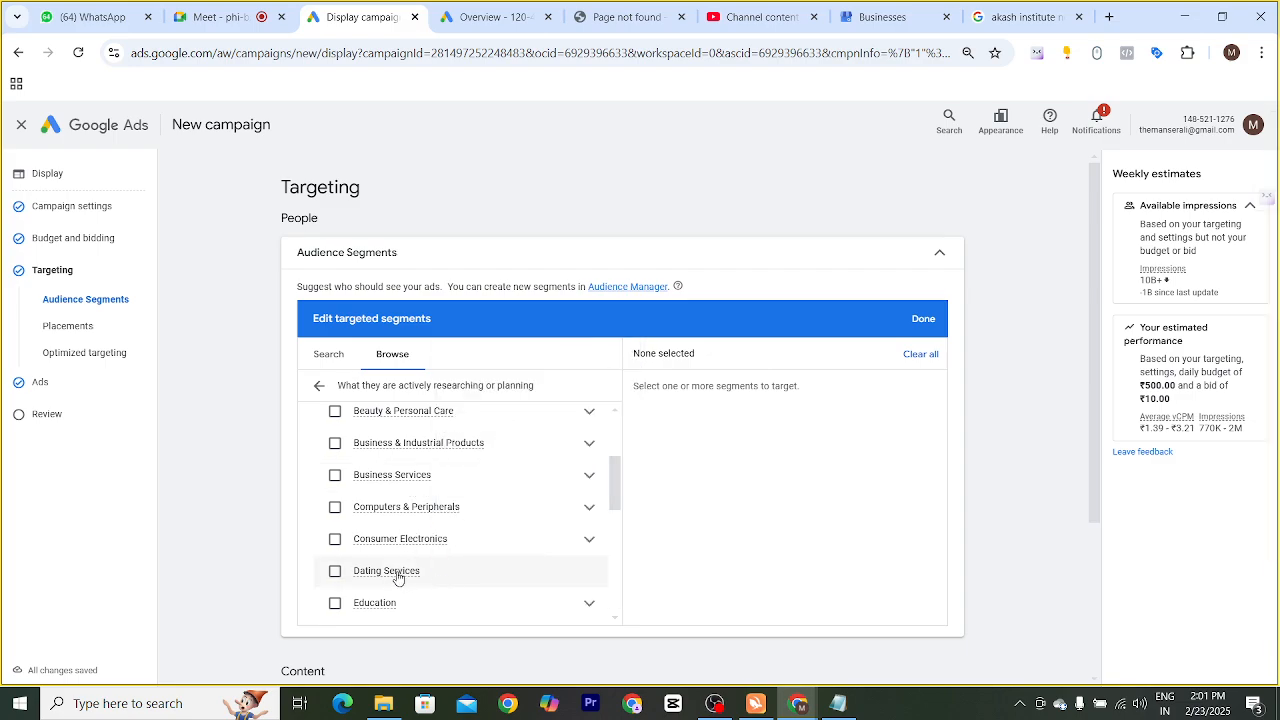
scroll(434, 567, down, 1)
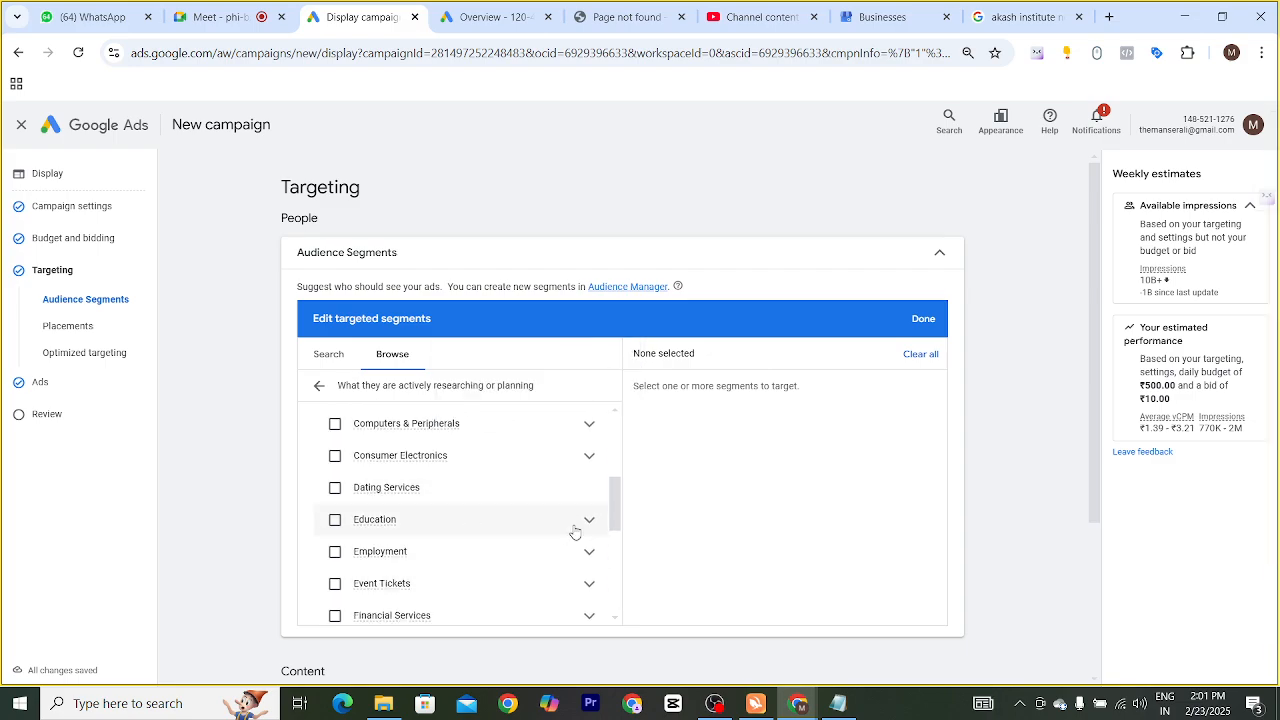
scroll(482, 520, down, 1)
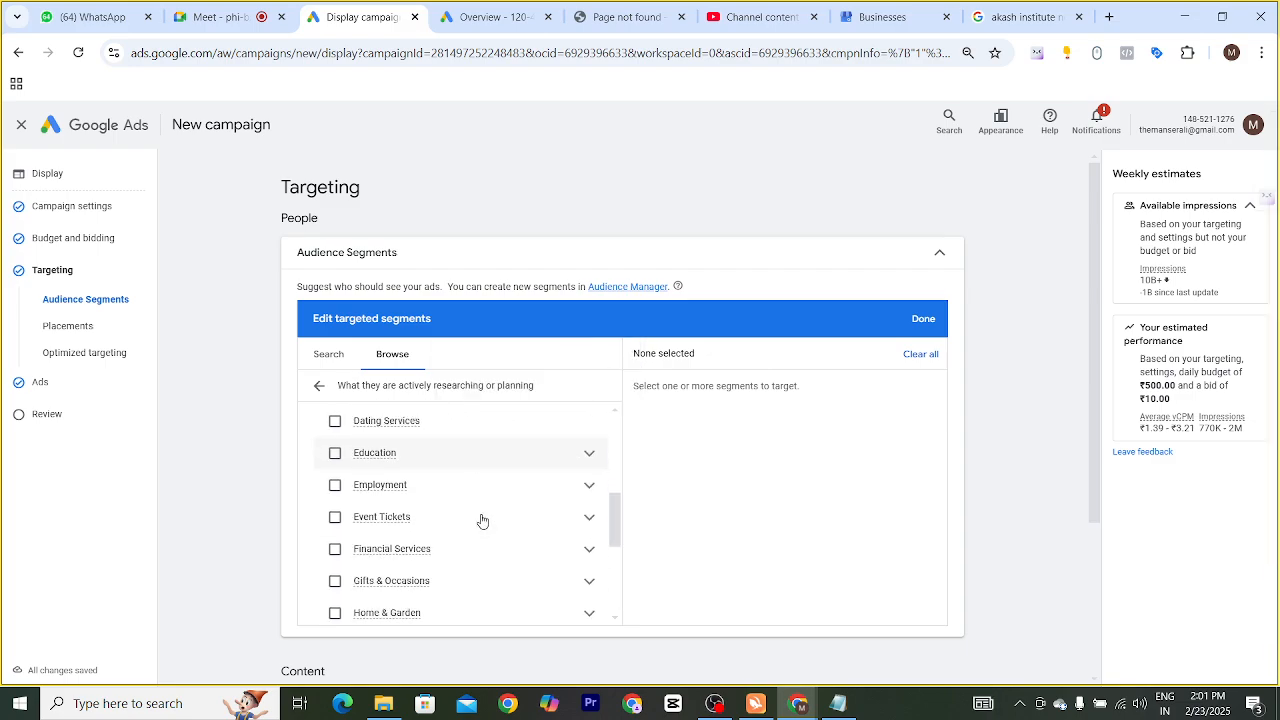
click(590, 440)
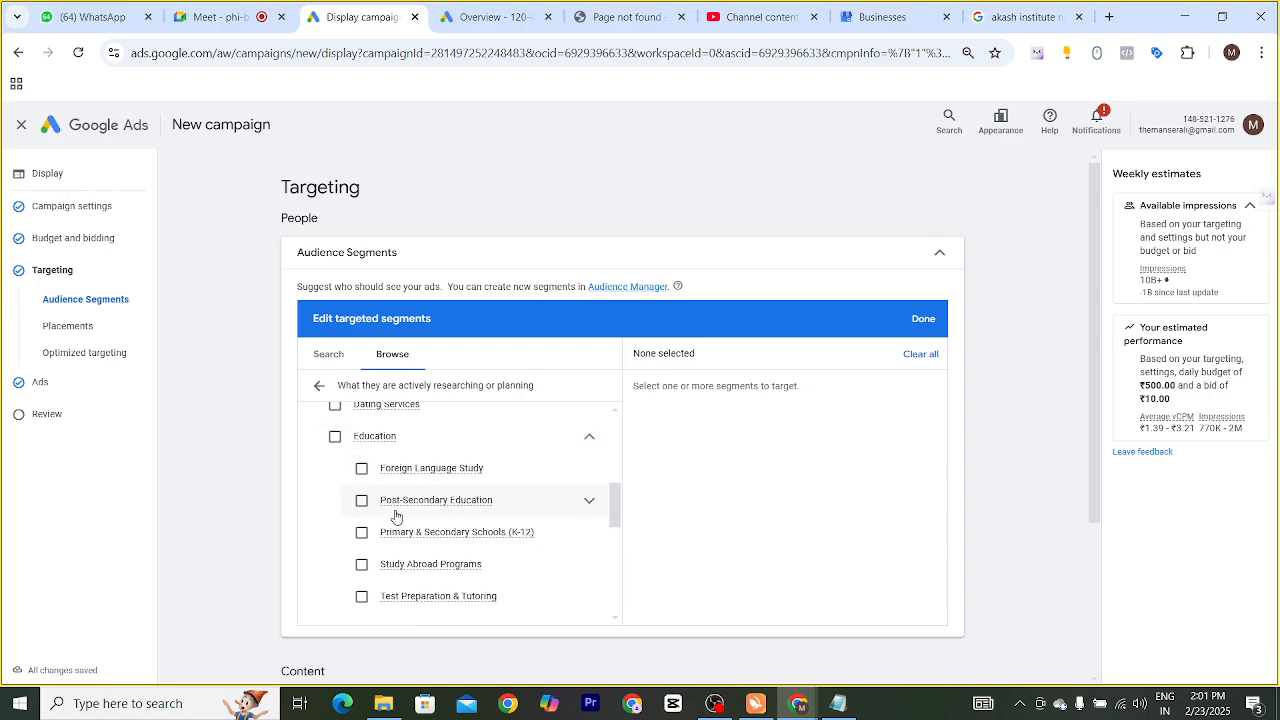
scroll(503, 548, down, 1)
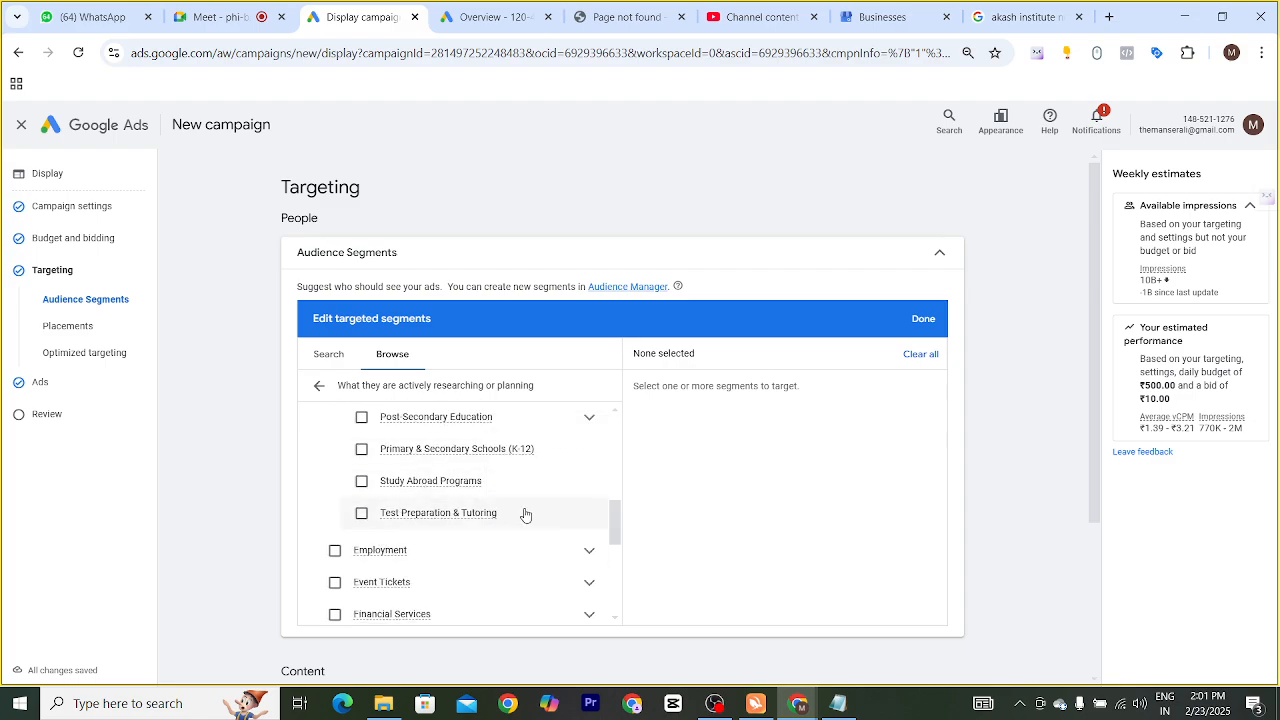
scroll(527, 520, down, 1)
scroll(510, 500, down, 1)
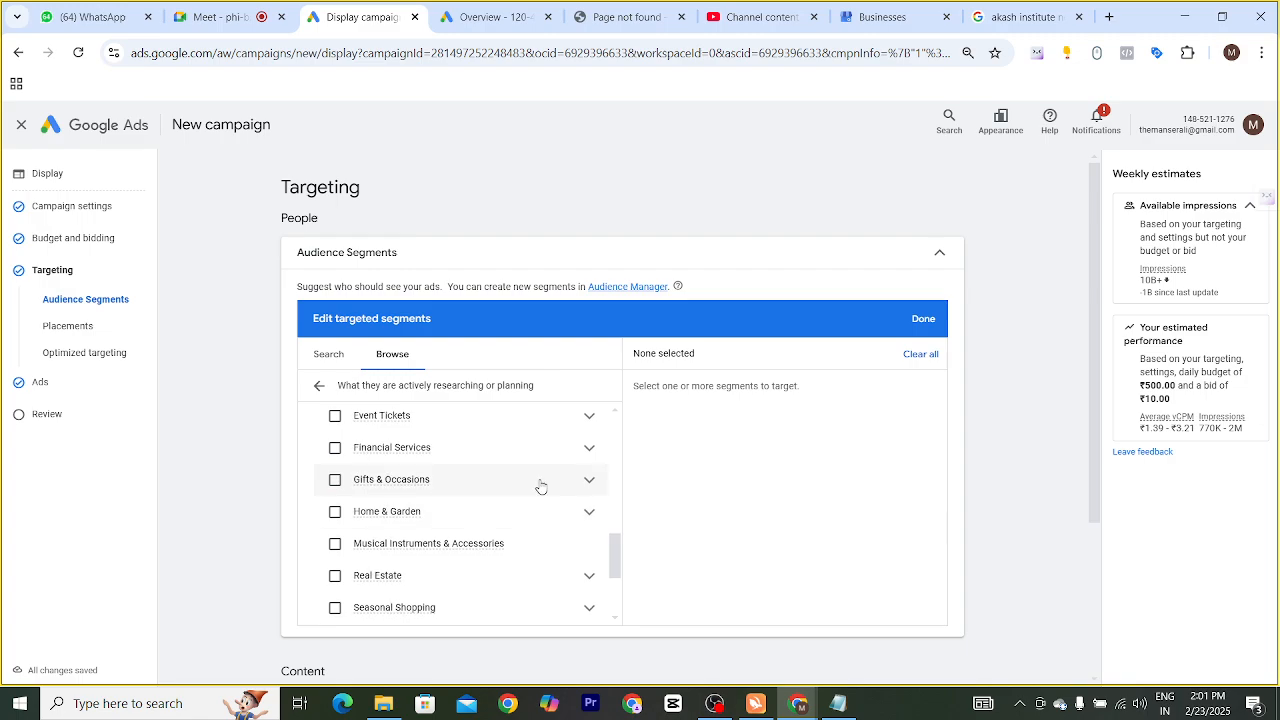
scroll(449, 524, down, 1)
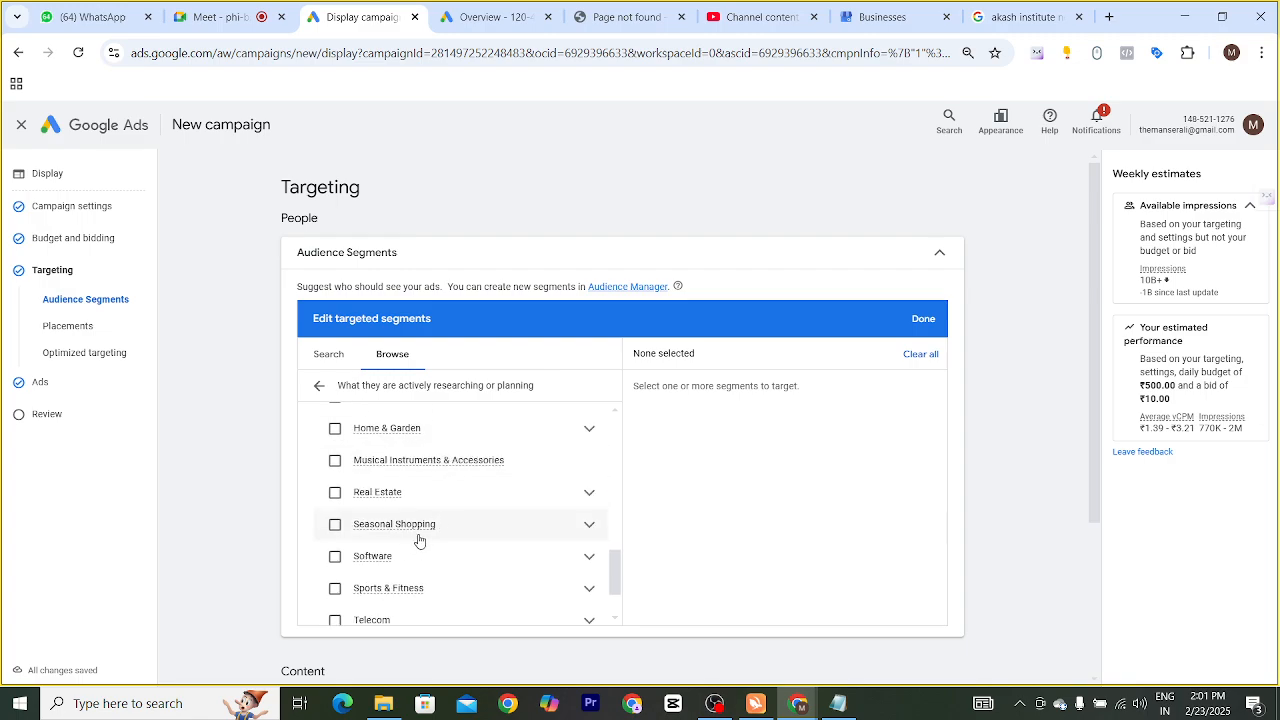
scroll(420, 537, down, 1)
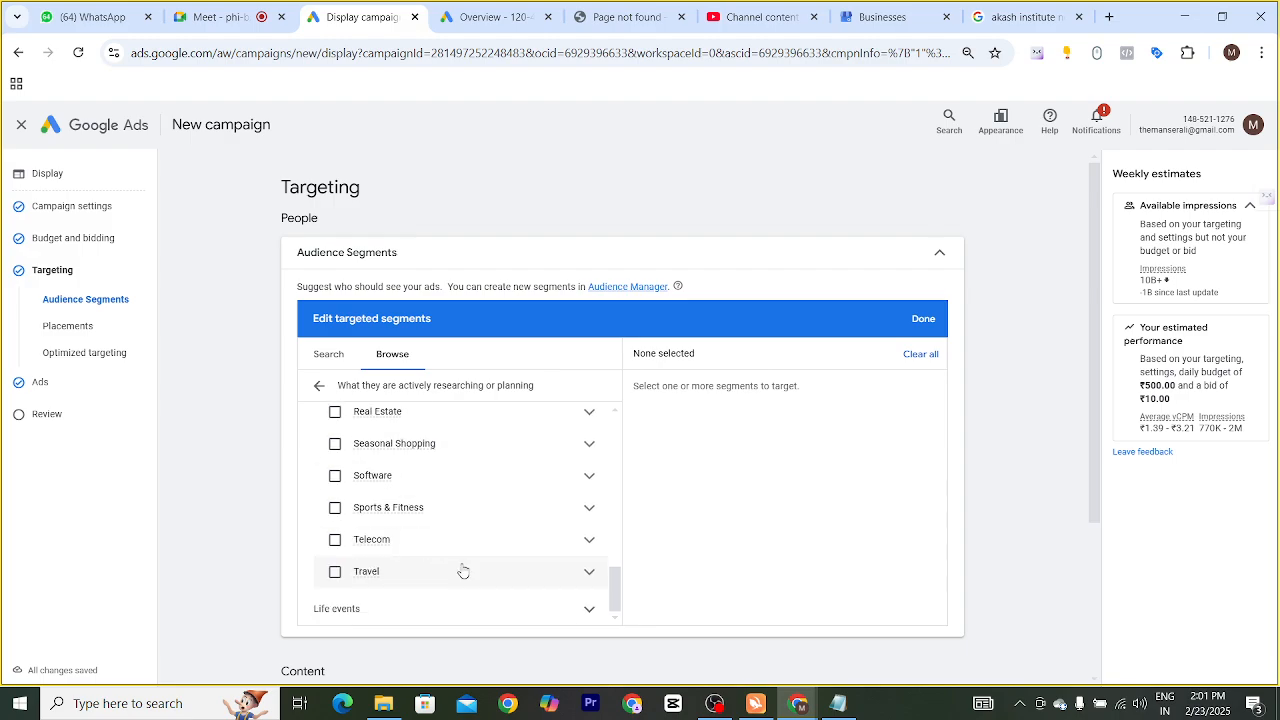
scroll(462, 566, up, 2)
scroll(460, 563, up, 1)
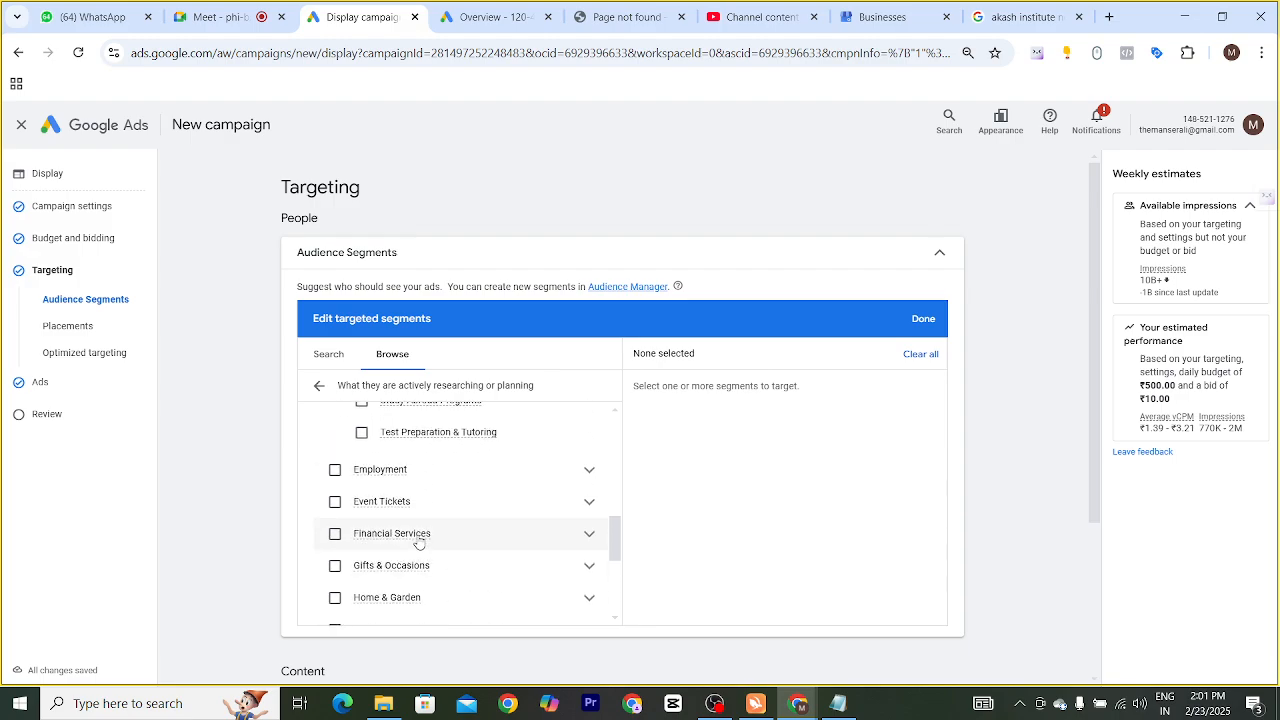
Expand the Employment in-market segments and add IT & Technical Jobs to the targeted segments
scroll(543, 475, up, 1)
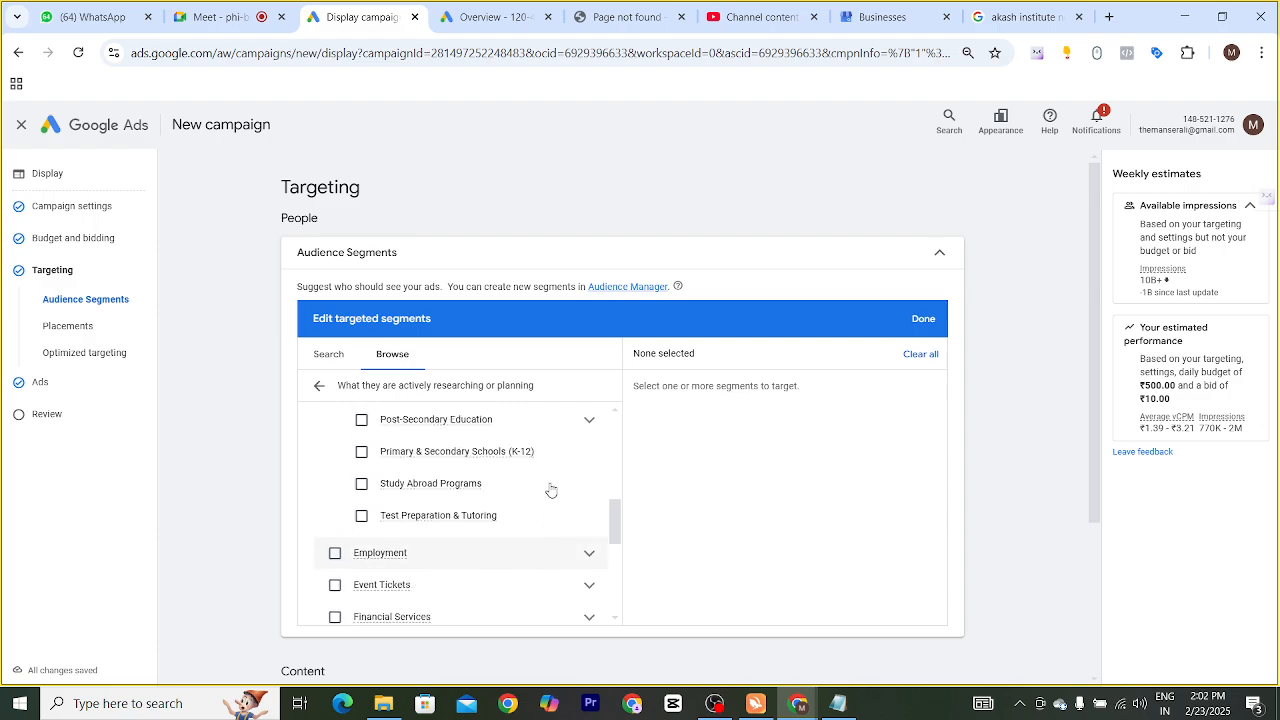
click(589, 556)
scroll(500, 486, down, 3)
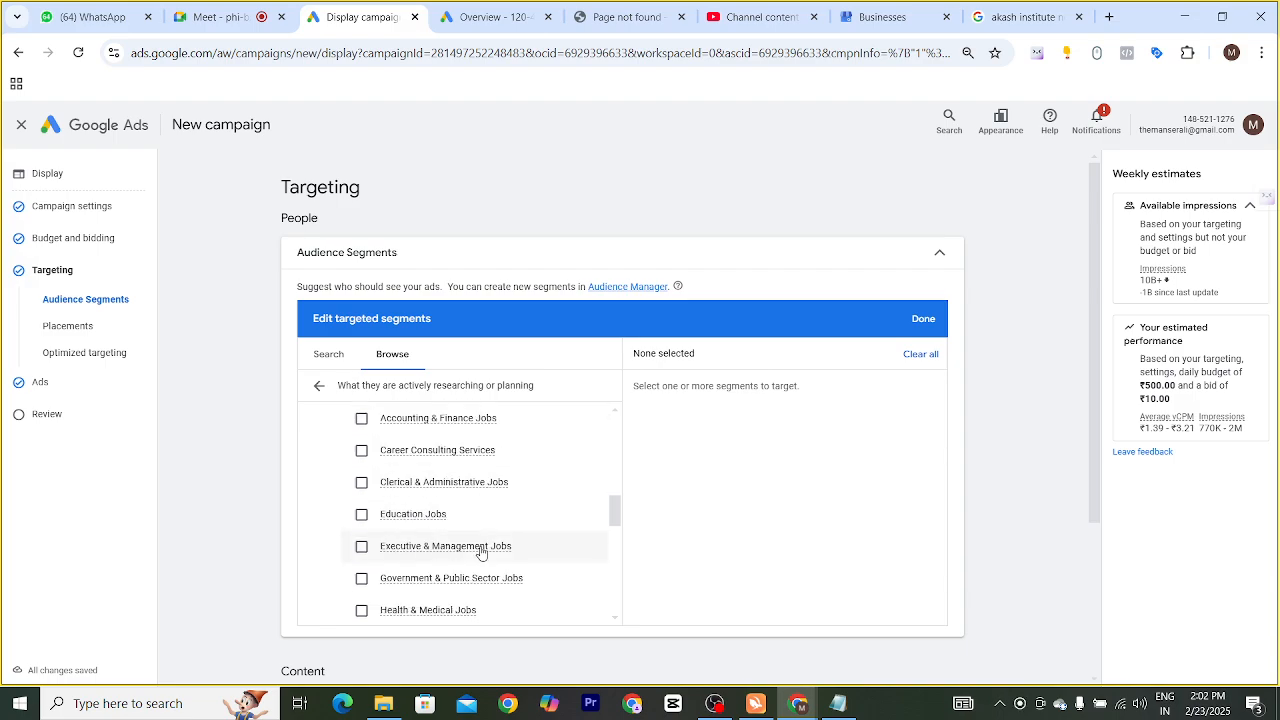
scroll(470, 552, down, 1)
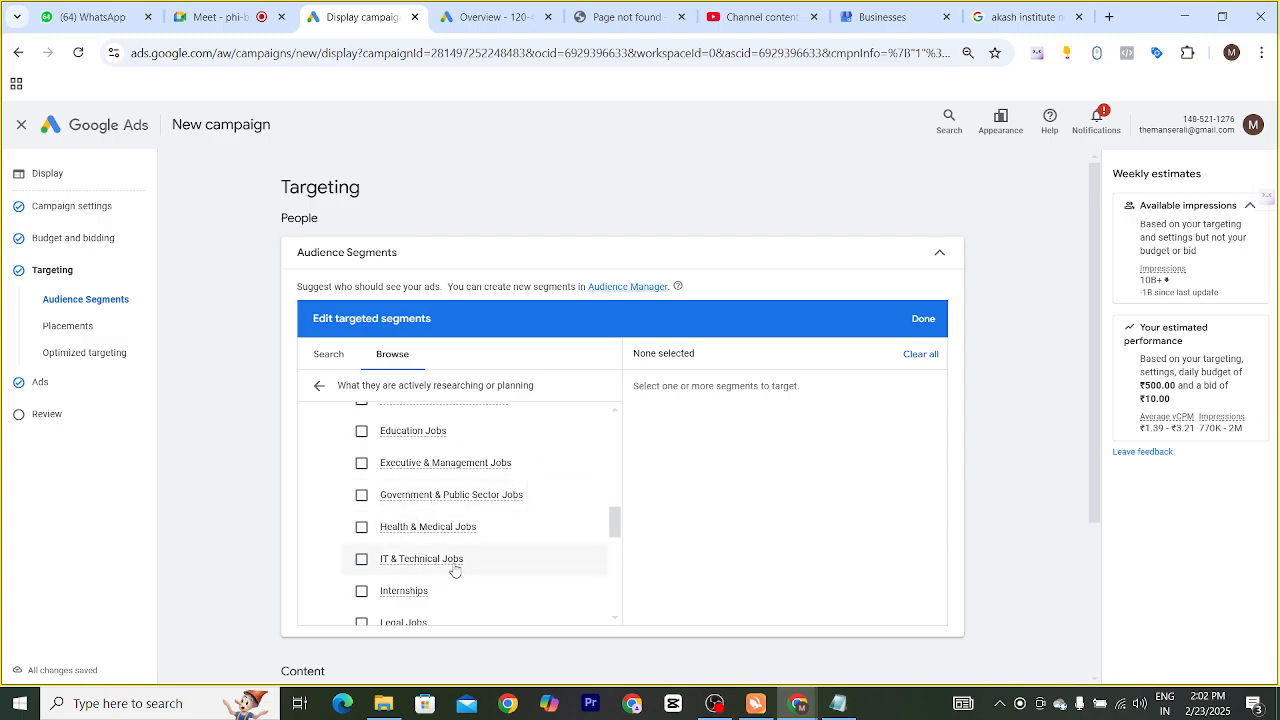
scroll(451, 563, down, 1)
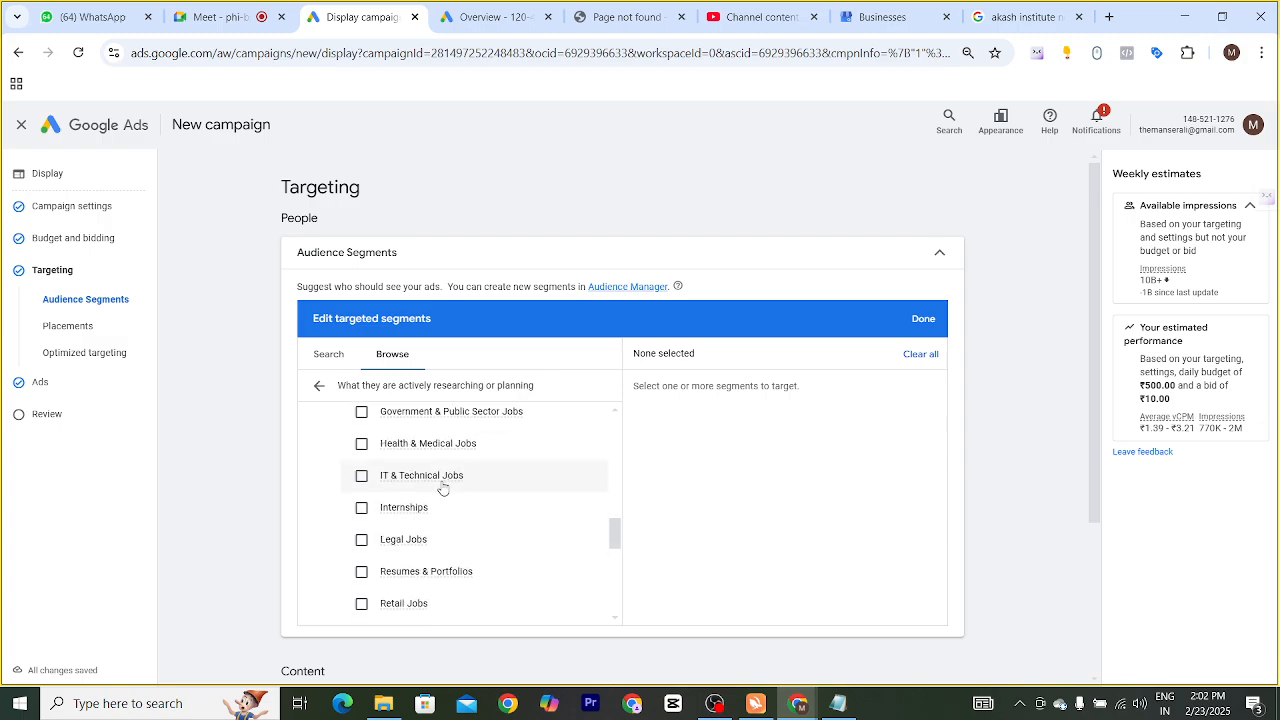
click(361, 475)
Add the Sales & Marketing Jobs employment segment, confirm the targeted segments and collapse the Audience Segments section
scroll(569, 494, down, 1)
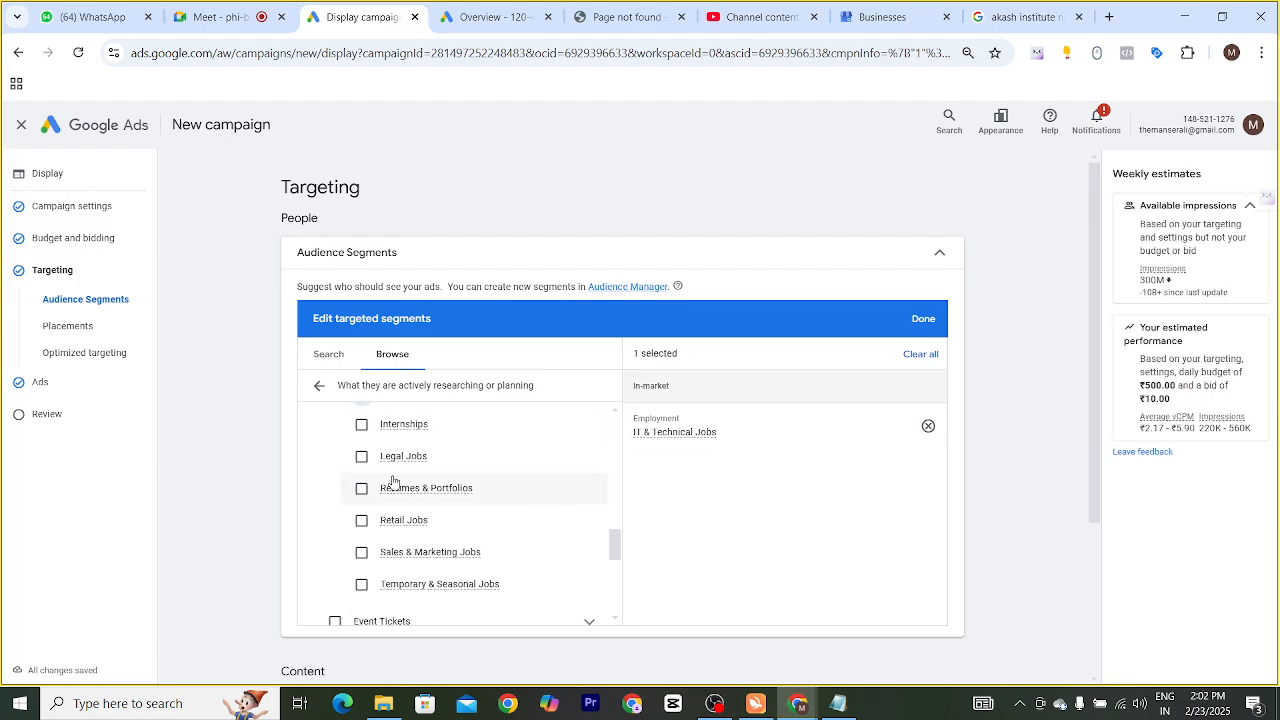
scroll(443, 540, down, 1)
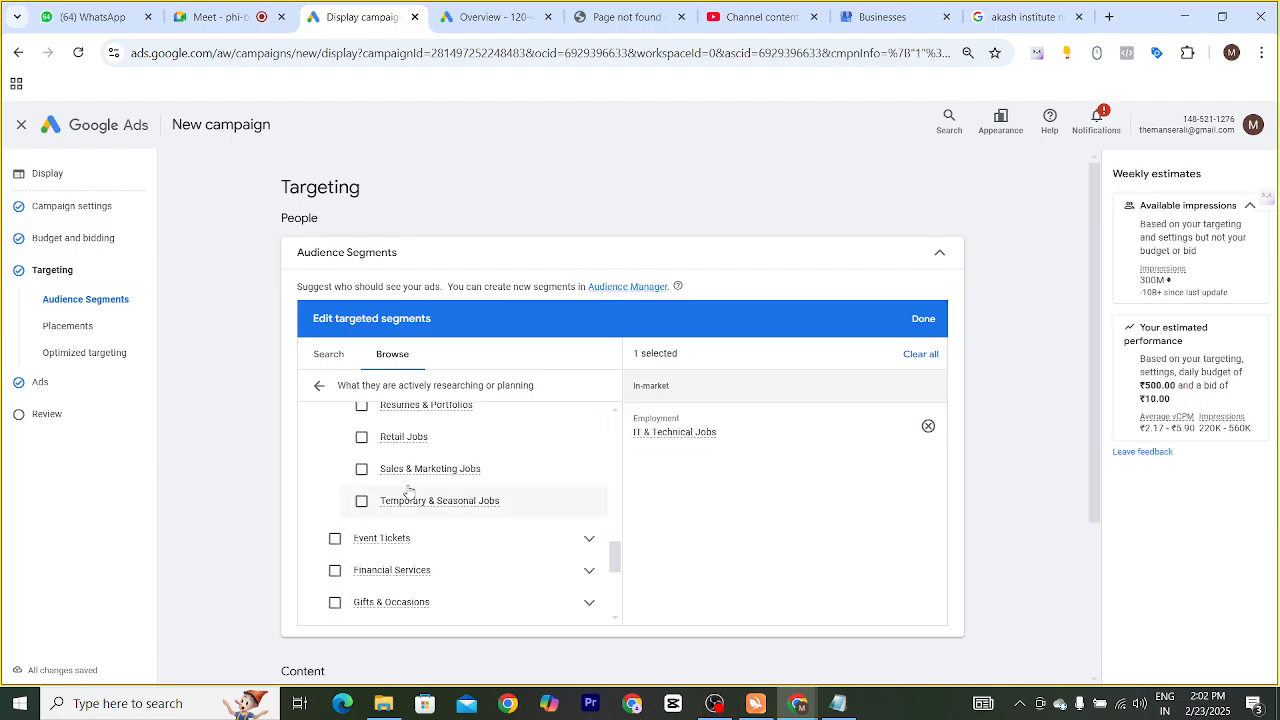
click(361, 469)
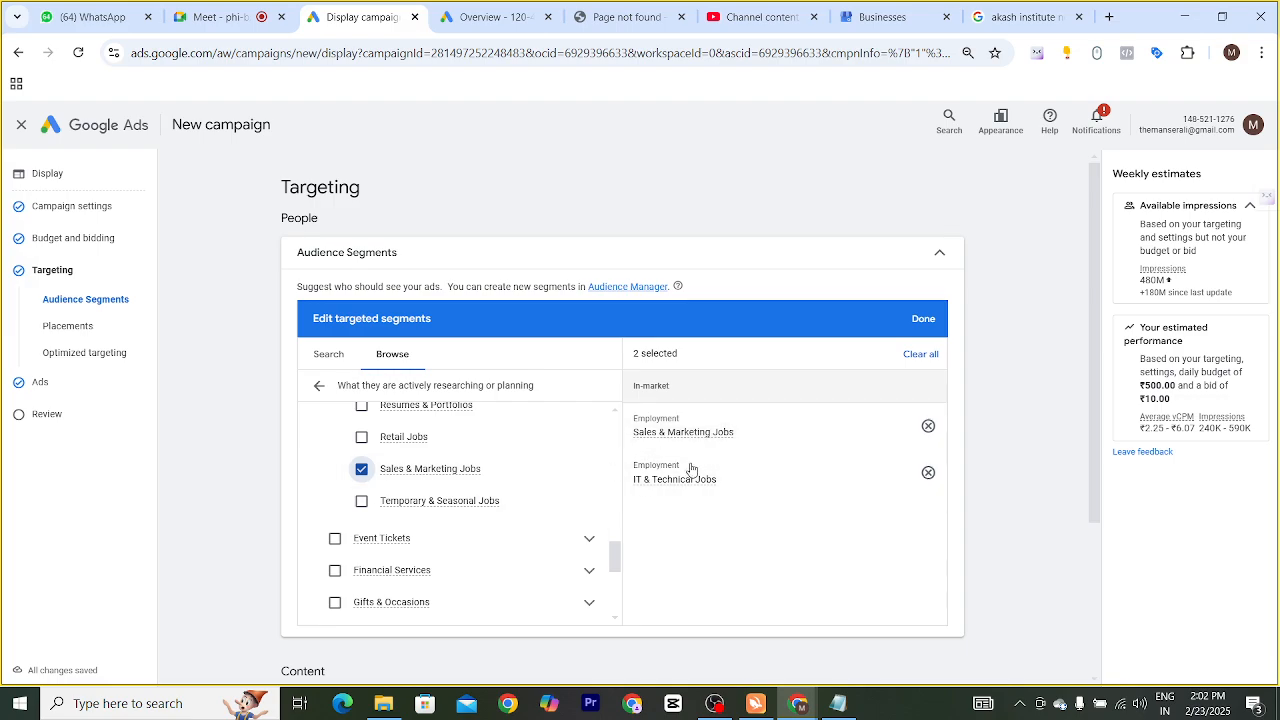
click(918, 316)
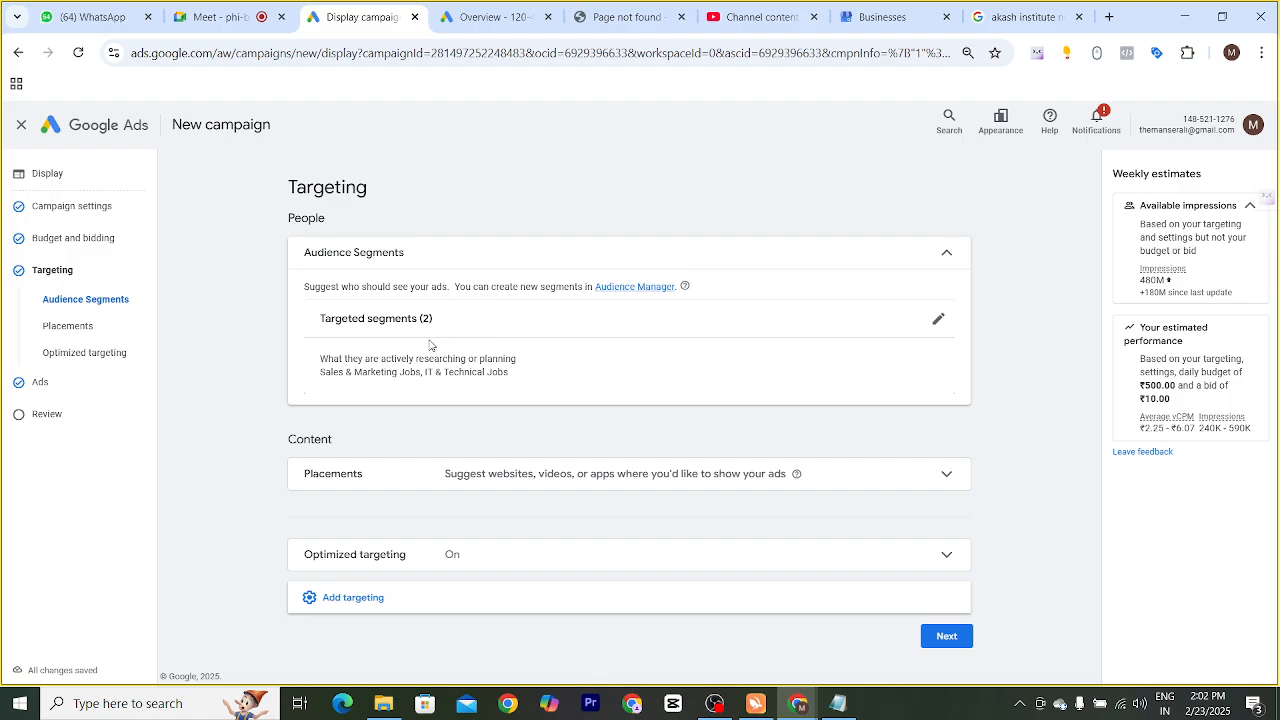
drag(305, 258, 399, 273)
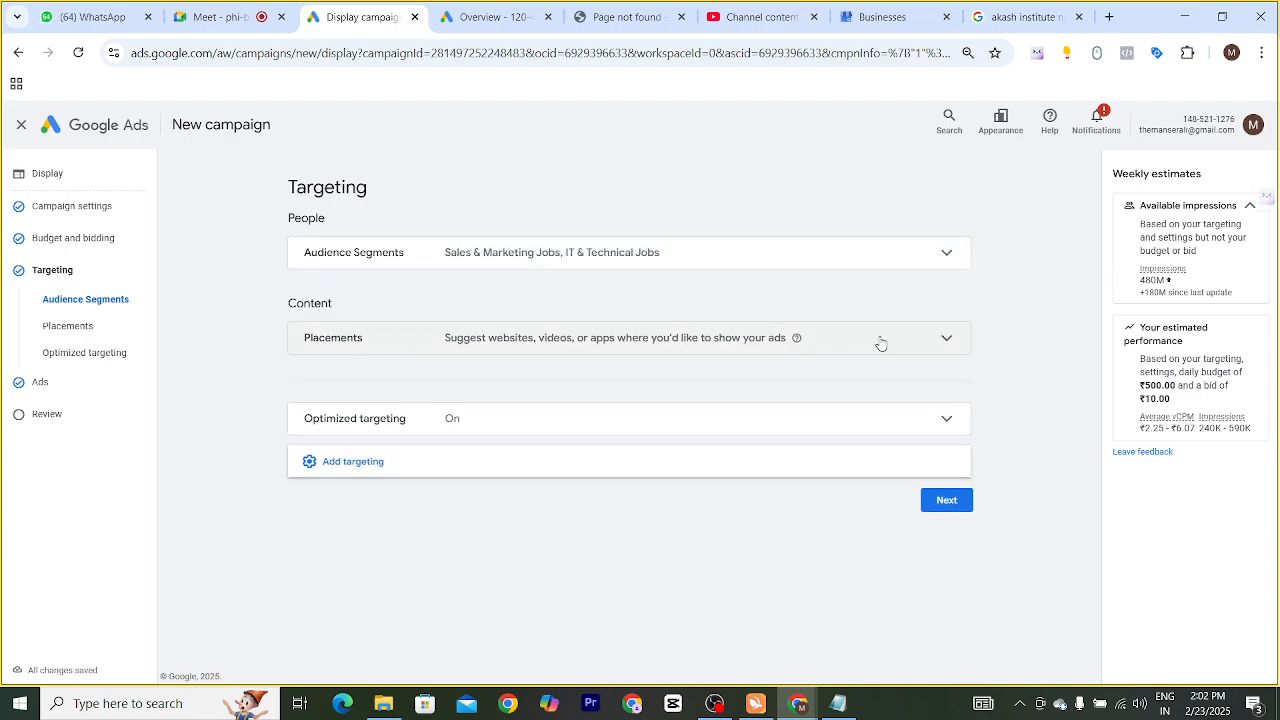
Expand the Placements section and search its YouTube channels for "website learners"
click(946, 338)
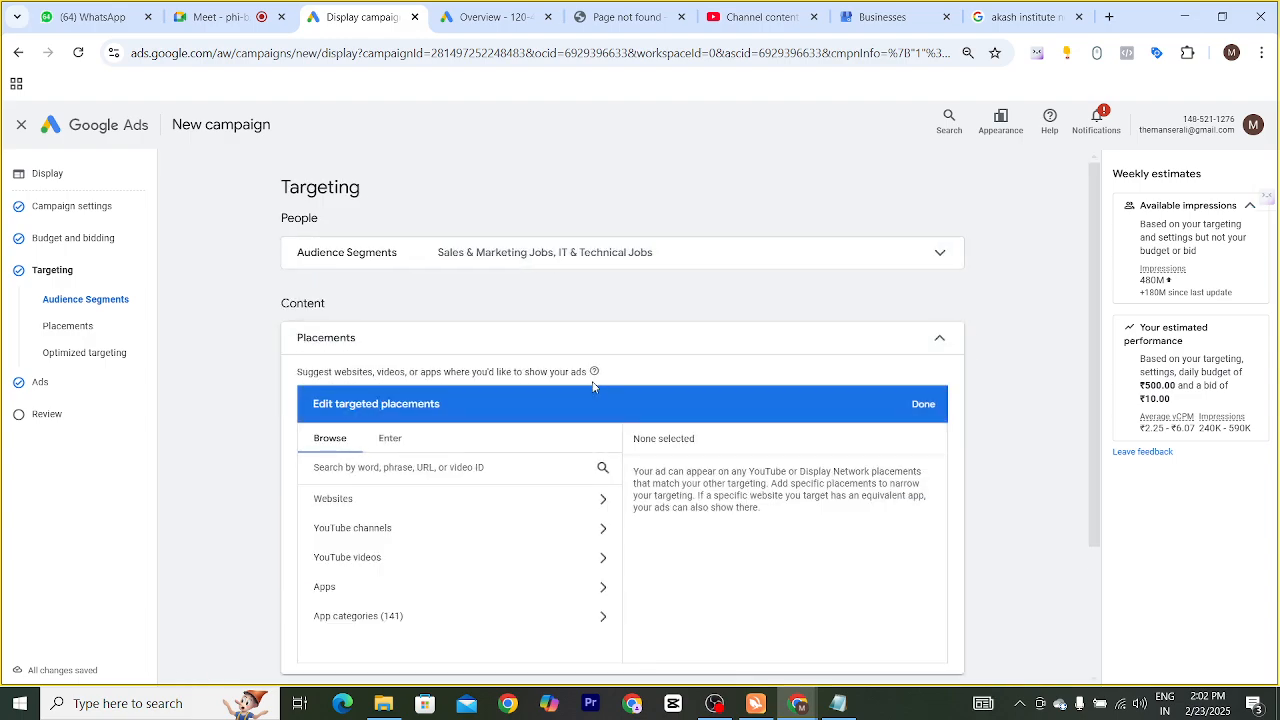
scroll(449, 417, down, 2)
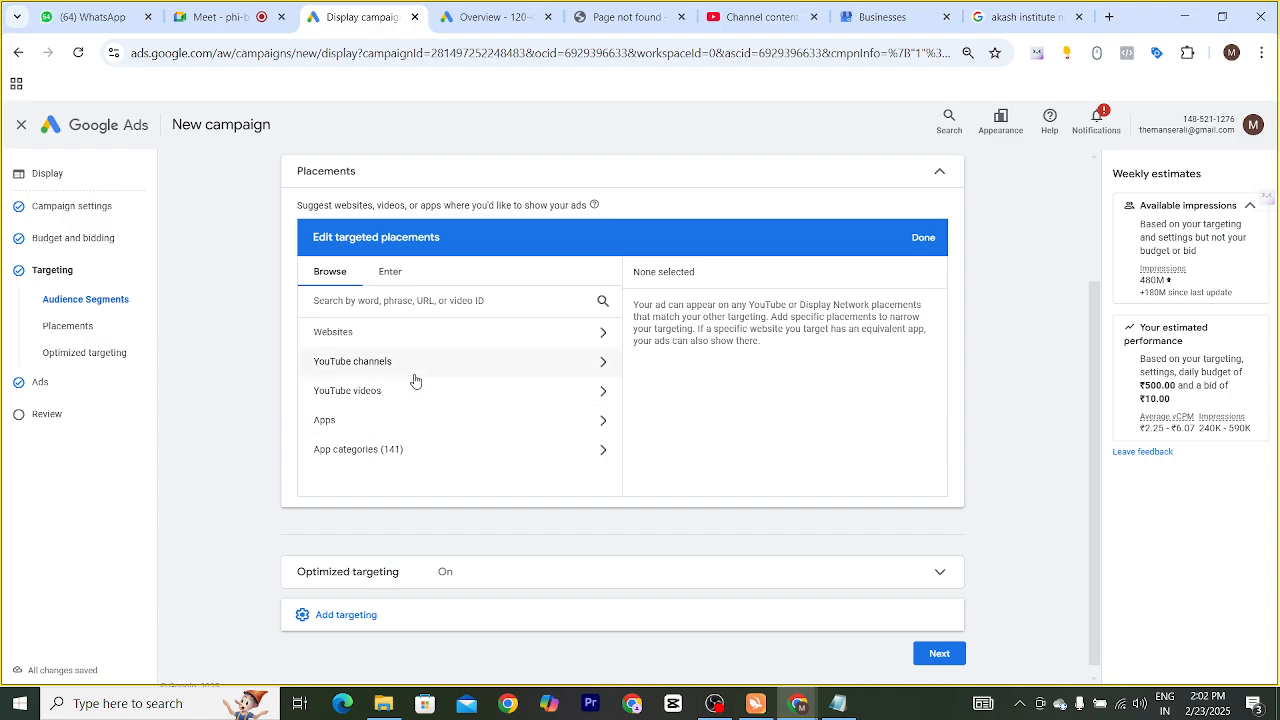
click(381, 371)
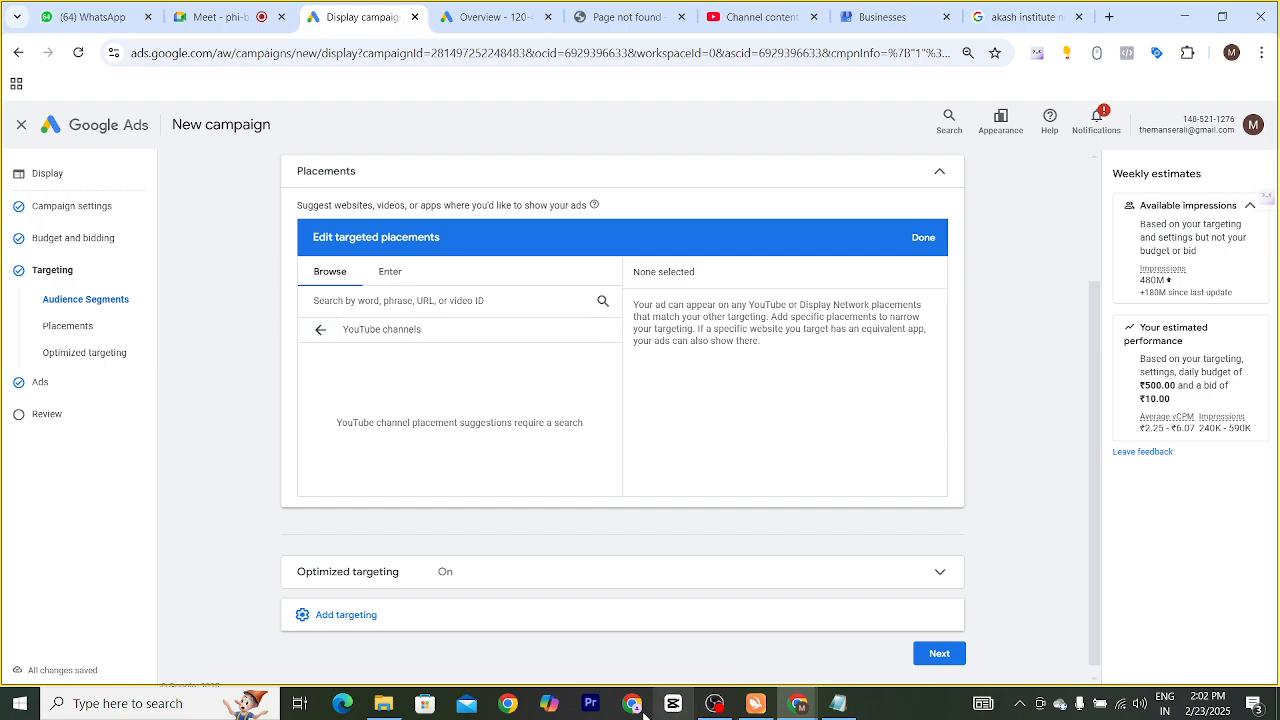
click(481, 306)
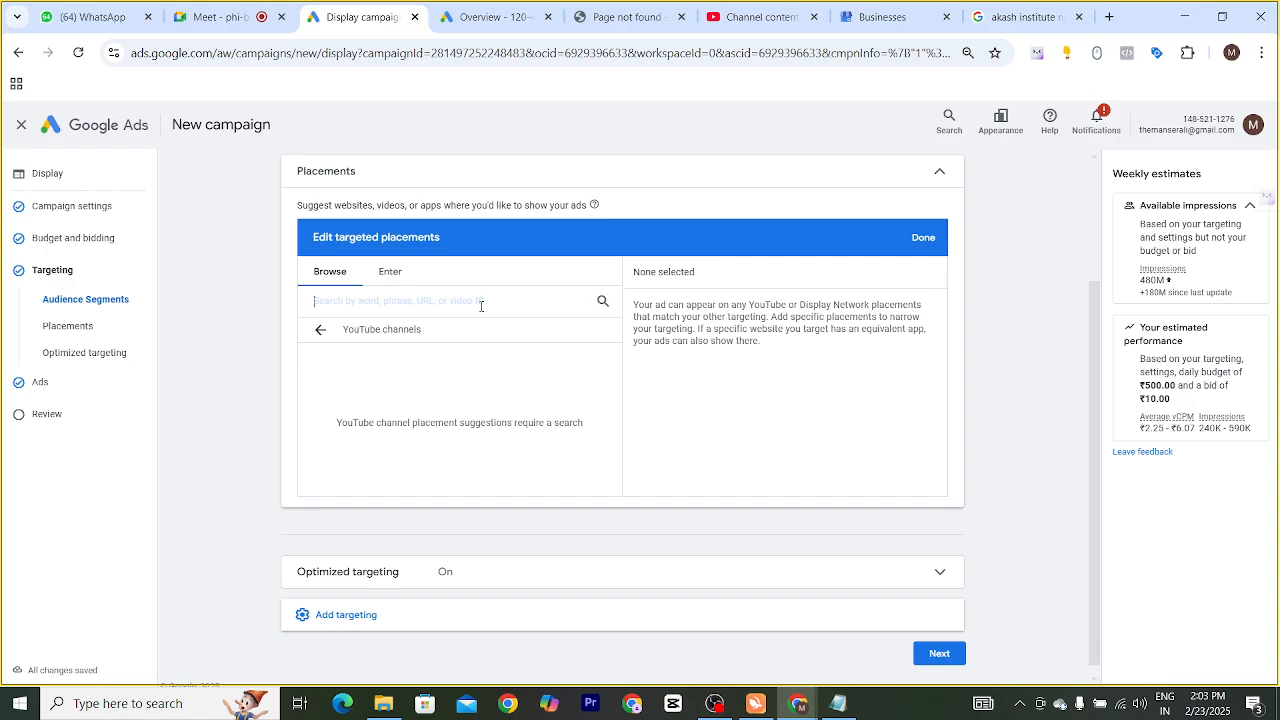
text(wo)
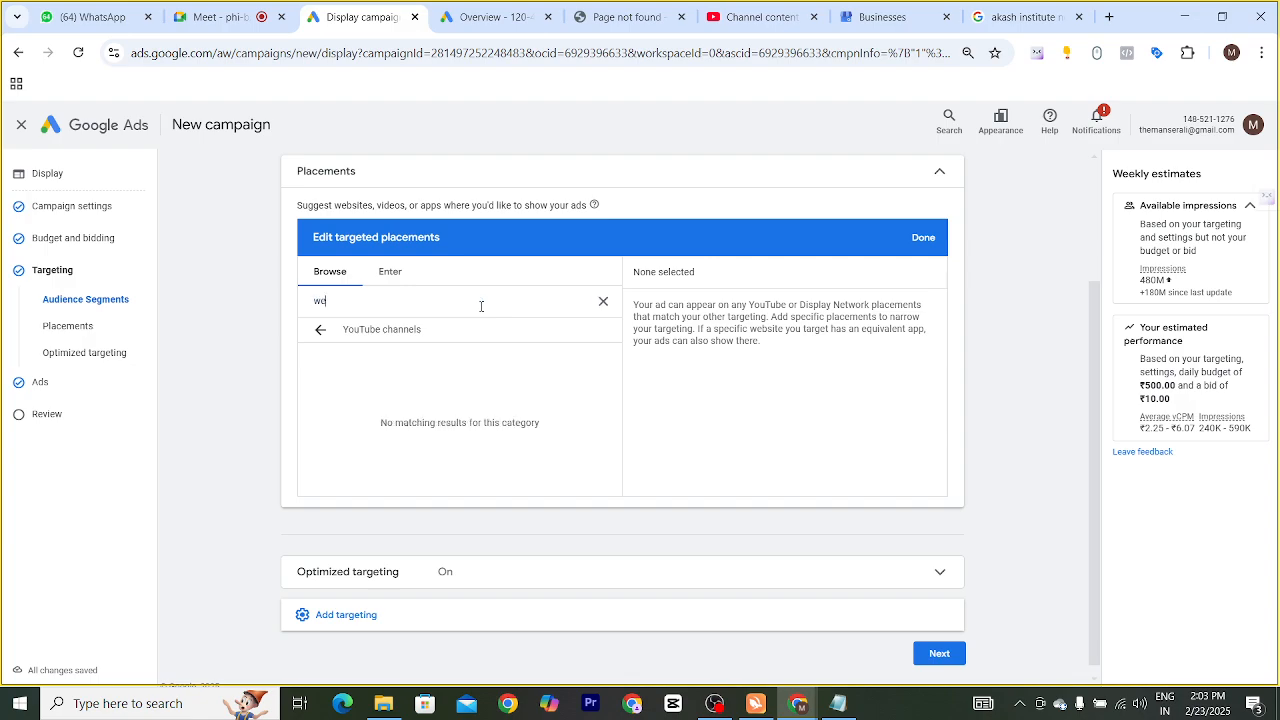
text(bsit)
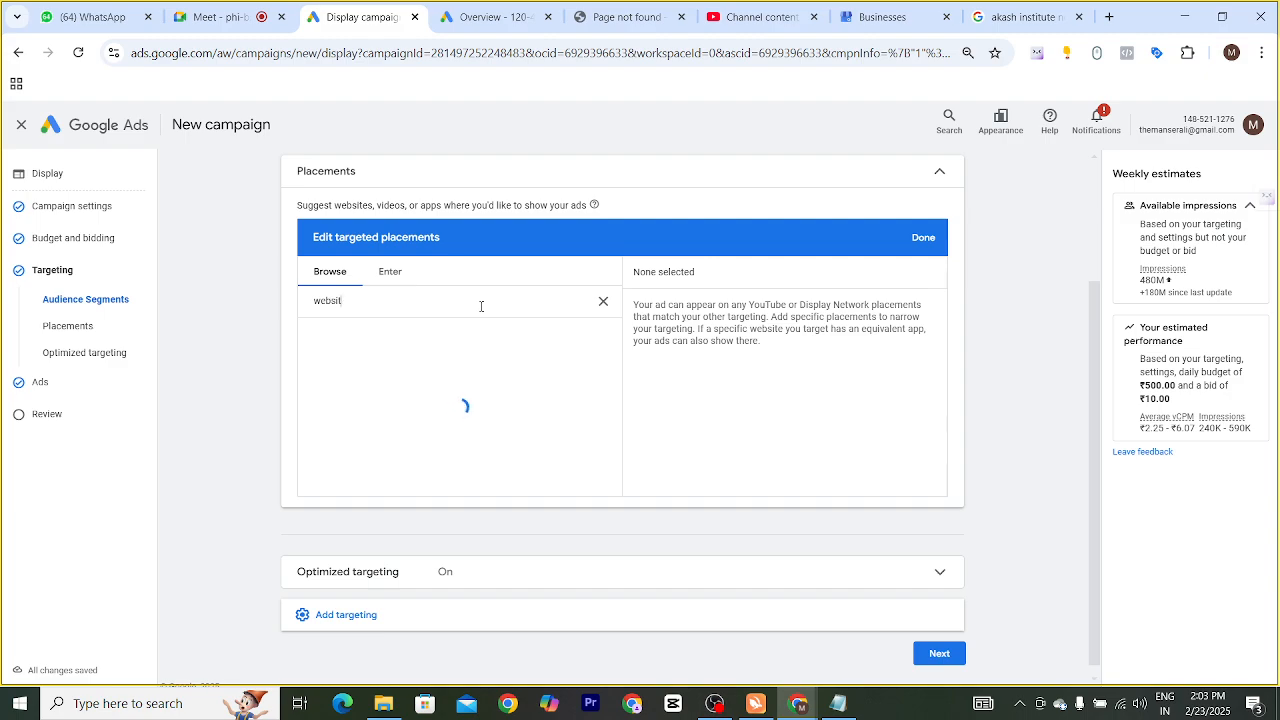
text(e loaners)
key(Left)
key(Left)
key(Left)
key(Left)
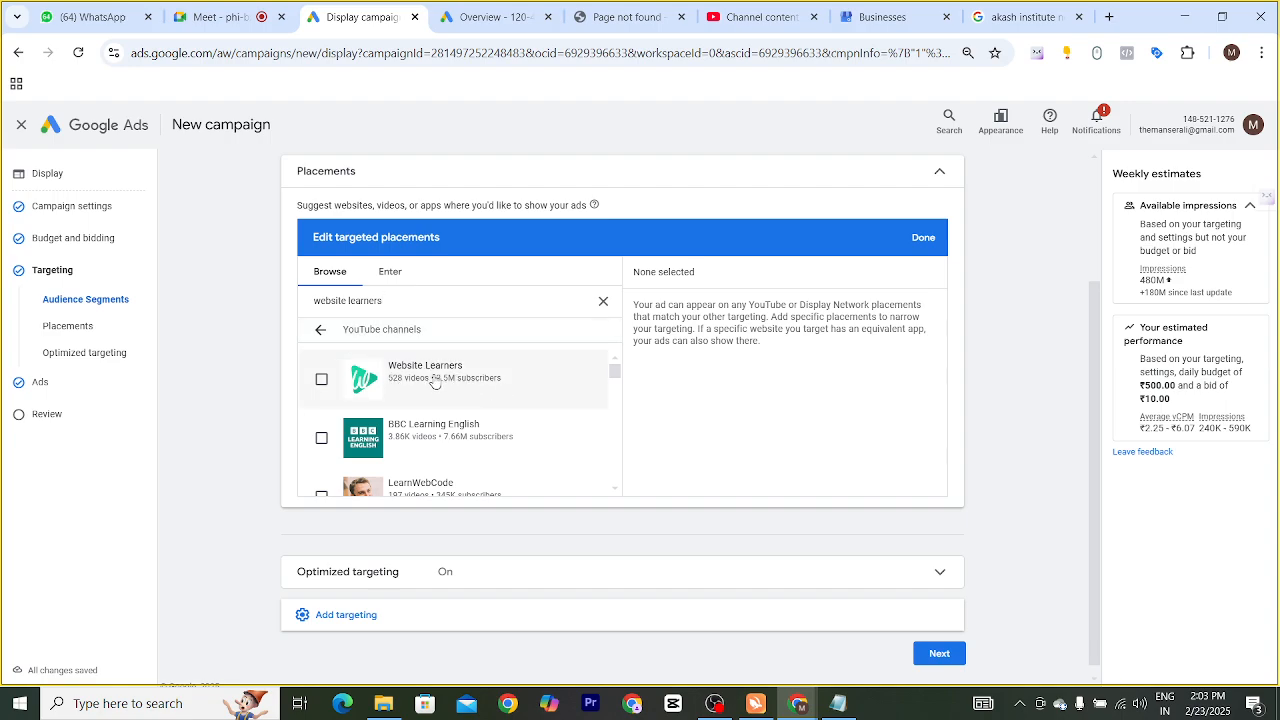
Choose the Website Learners YouTube channel as a targeted placement and confirm the placements
click(321, 379)
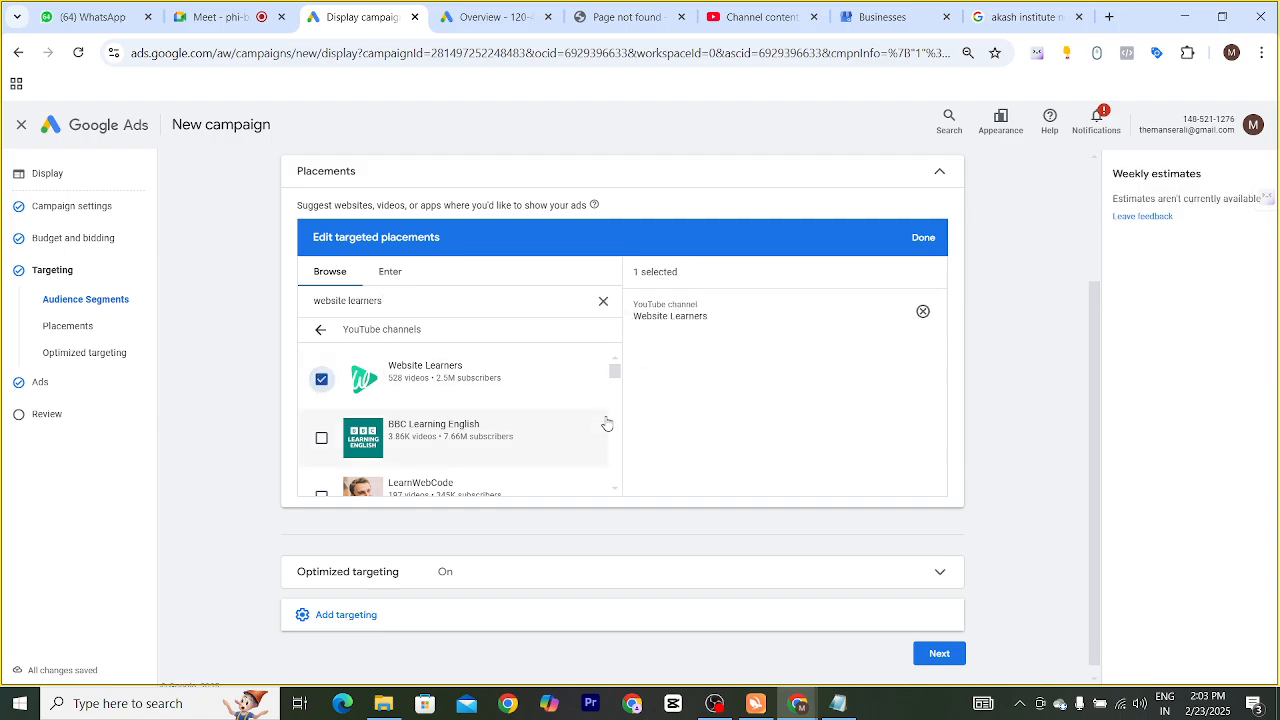
scroll(517, 425, down, 5)
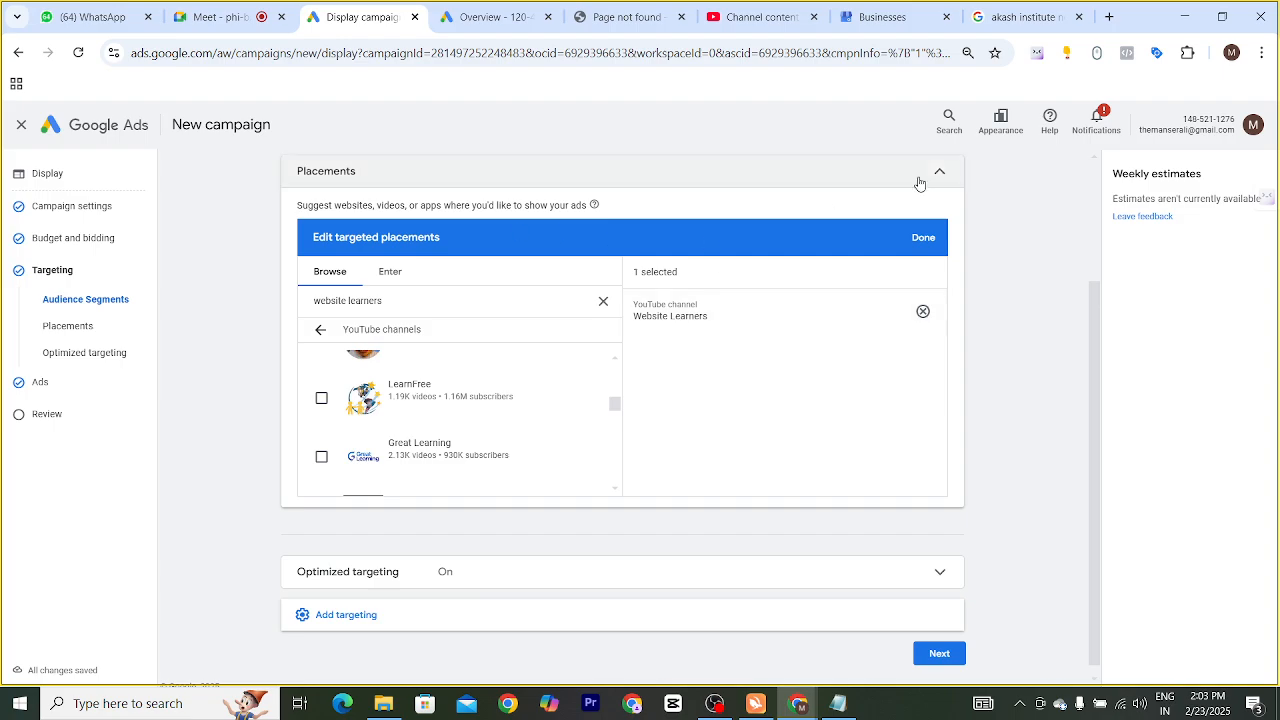
click(923, 240)
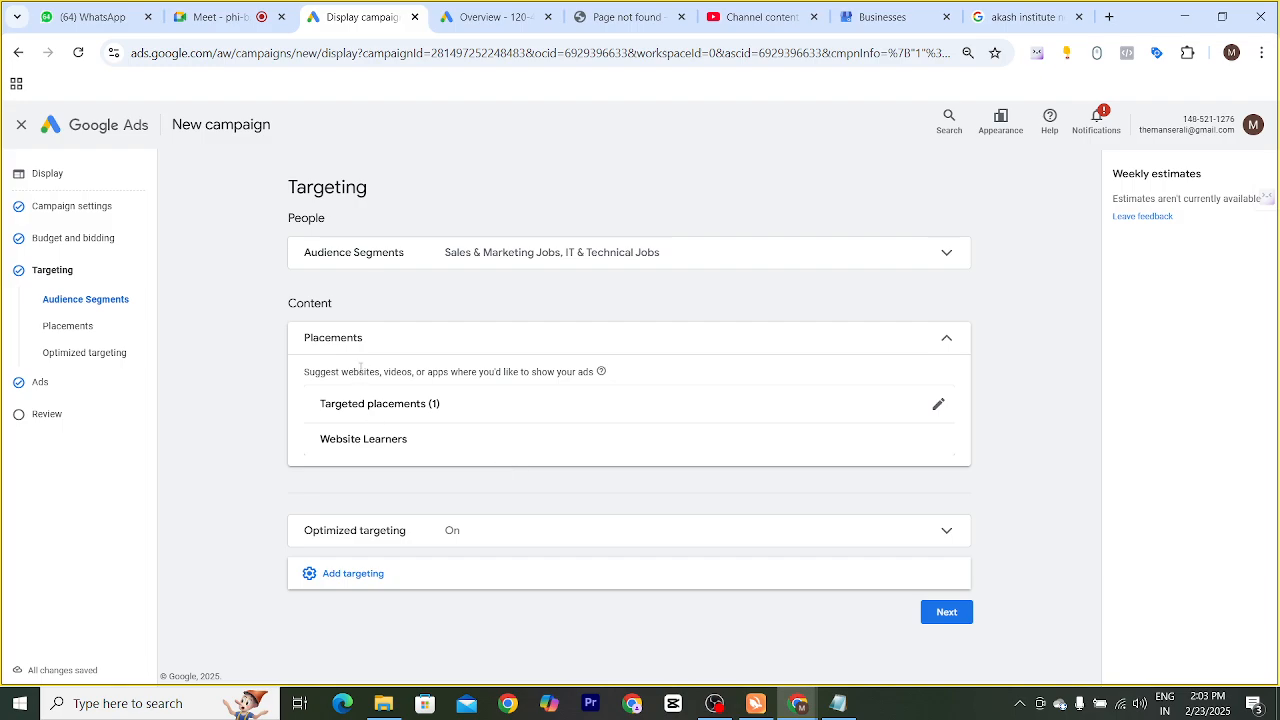
drag(283, 268, 731, 271)
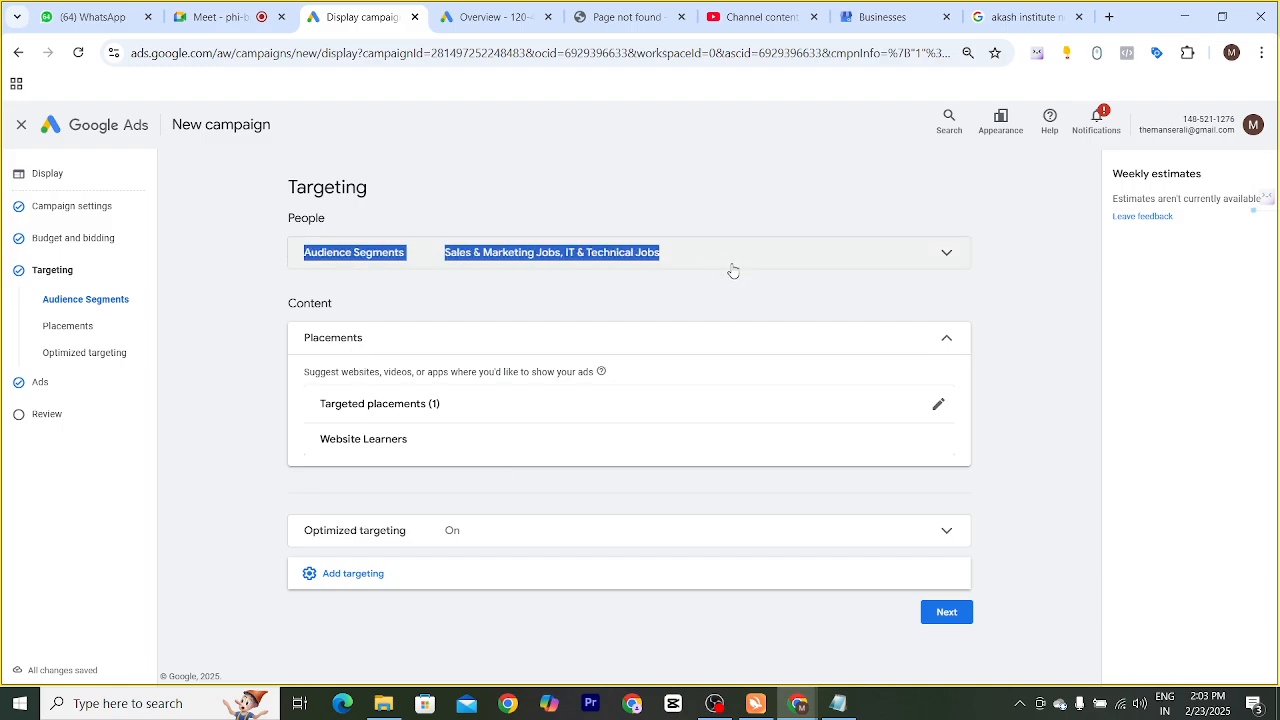
click(722, 293)
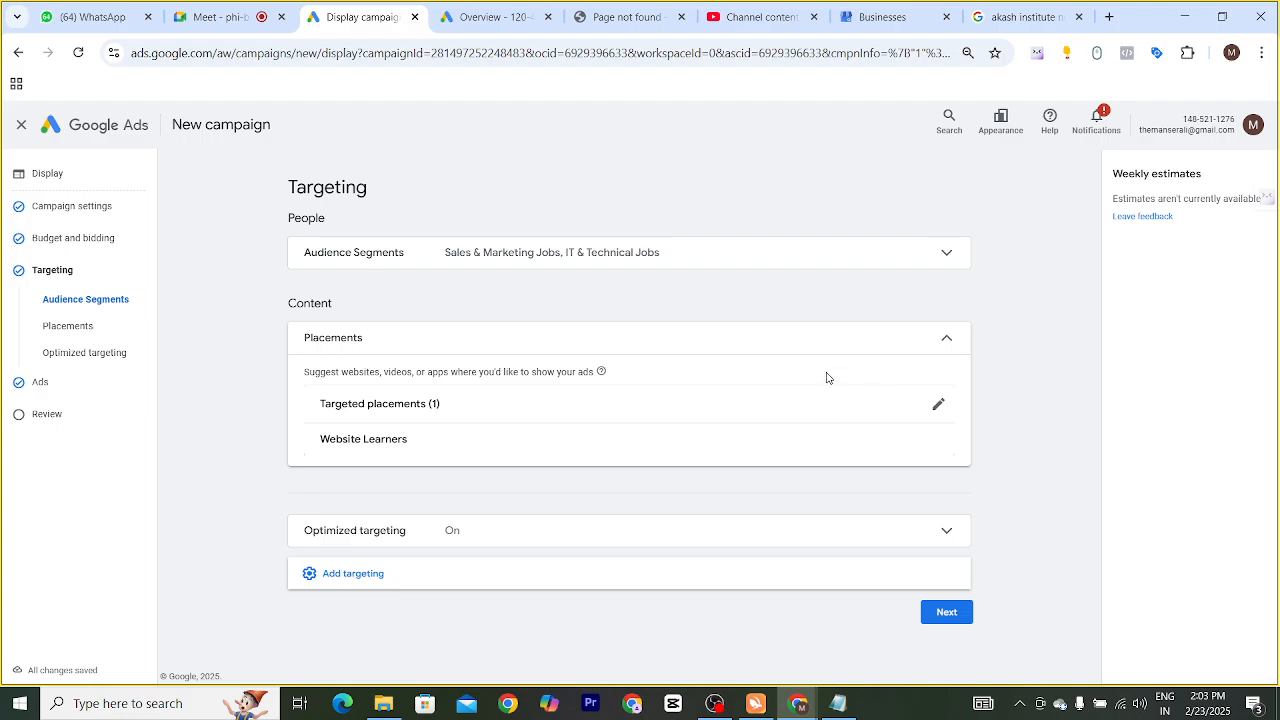
Add the Demographics targeting section and view its gender, age, parental status and household income options
click(350, 573)
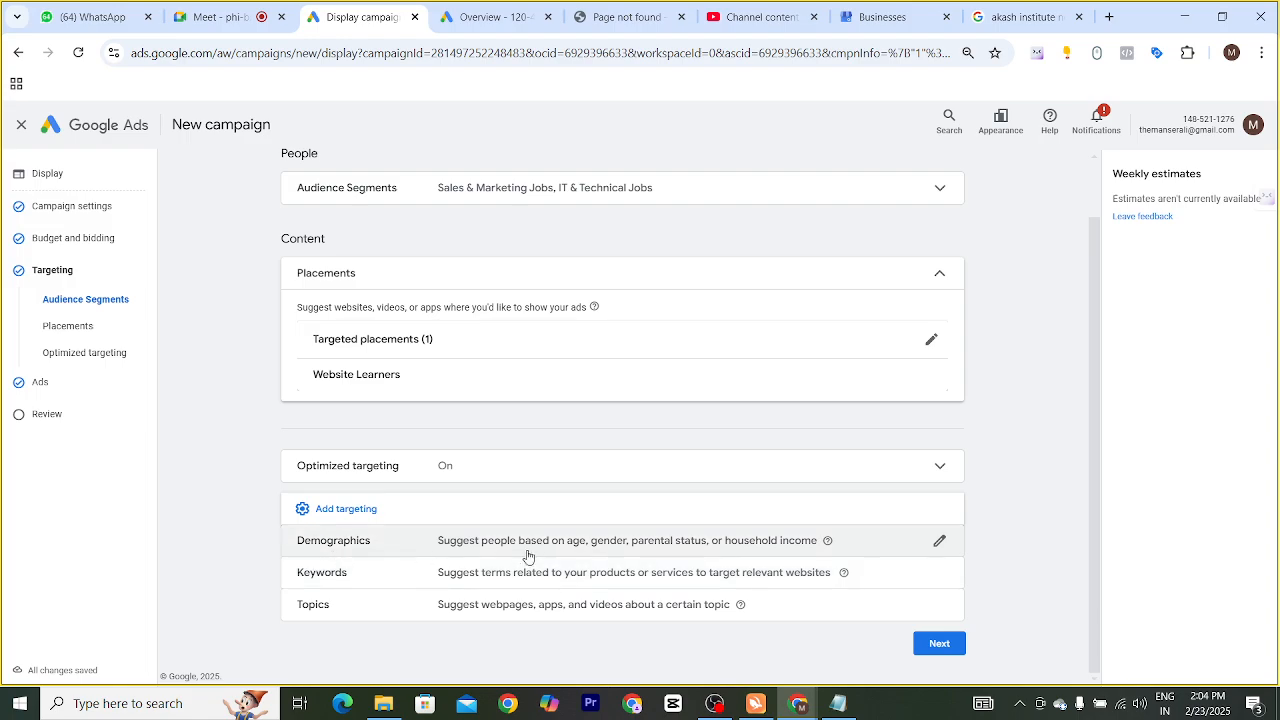
click(940, 541)
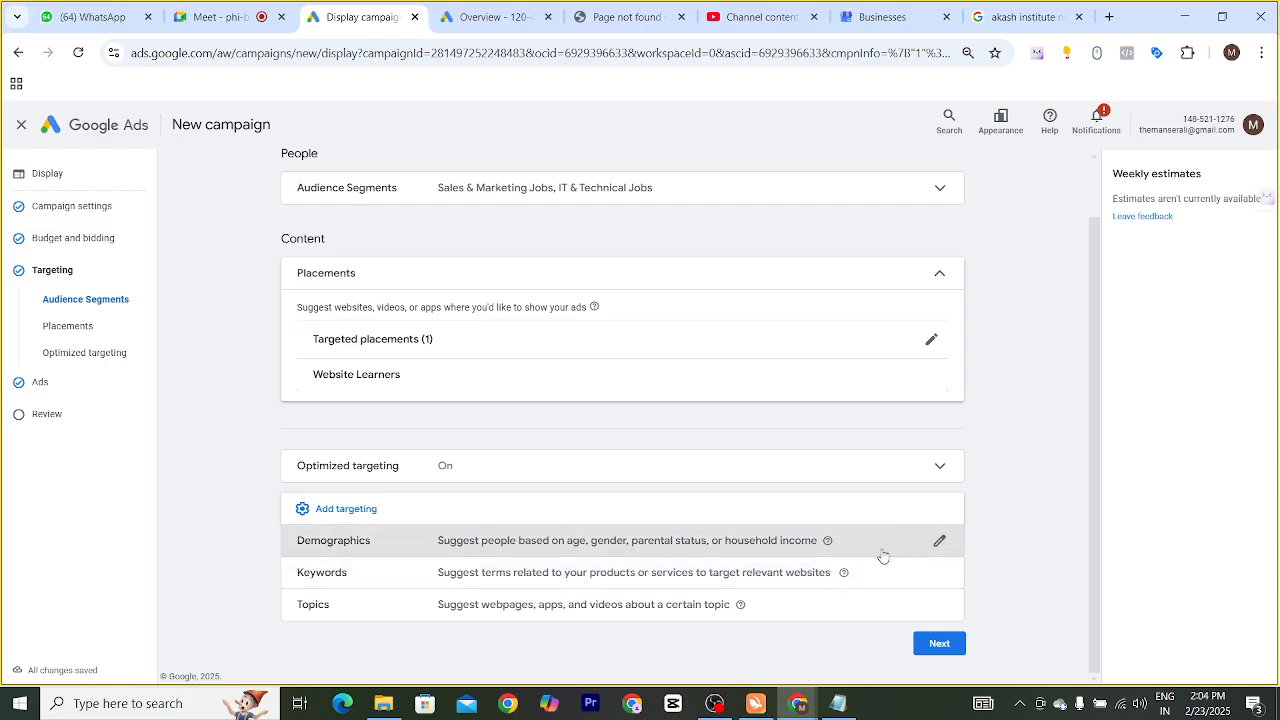
scroll(692, 474, down, 2)
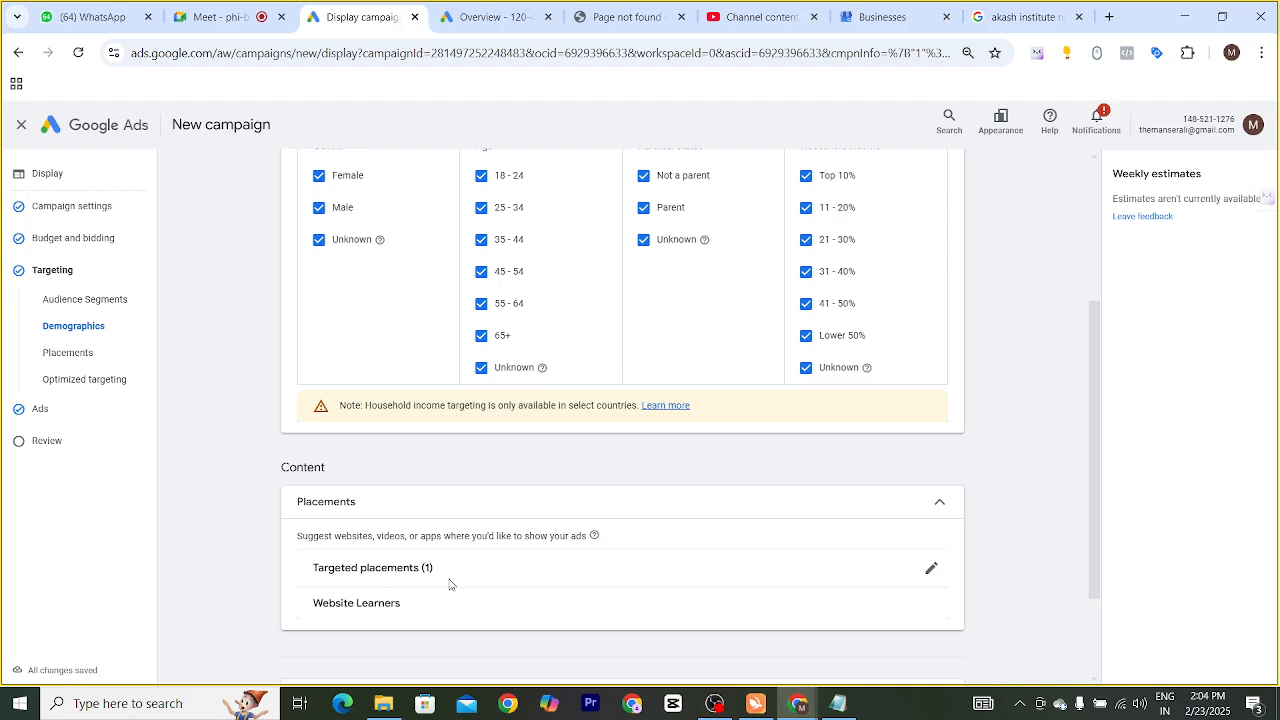
Add the Keywords targeting section and look over its keyword entry and keyword setting options without entering any
scroll(606, 604, down, 2)
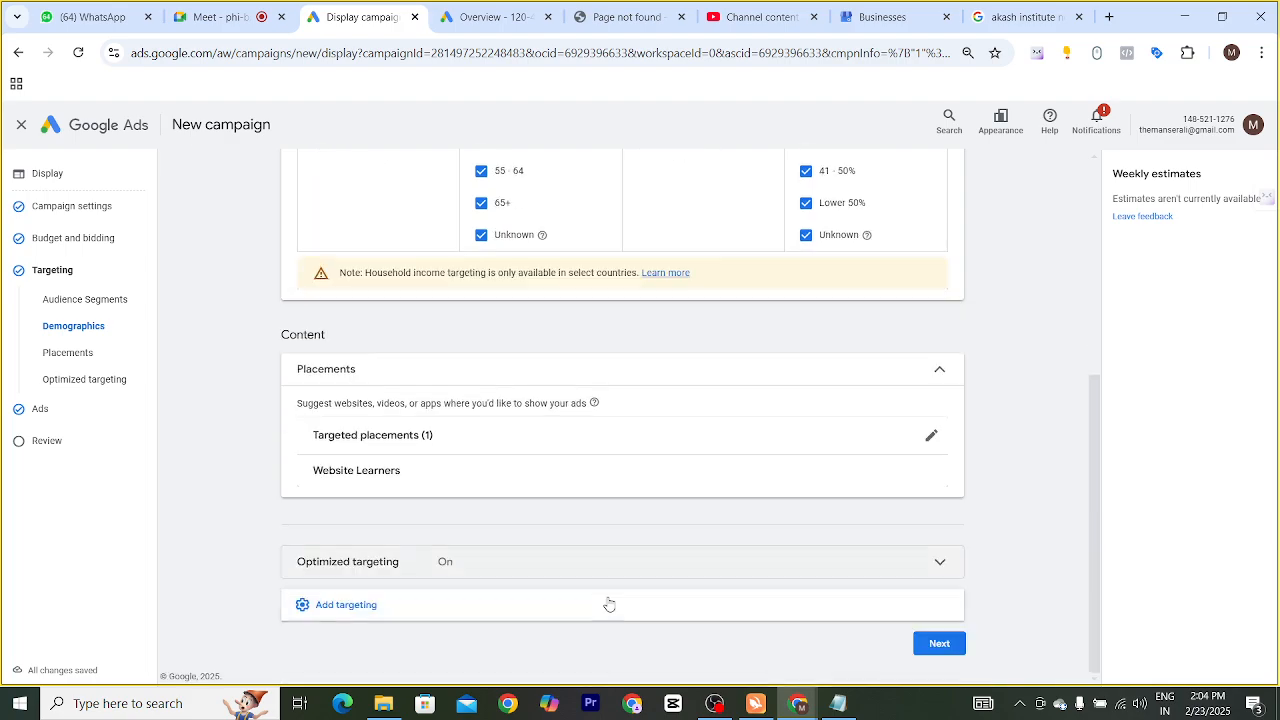
click(355, 606)
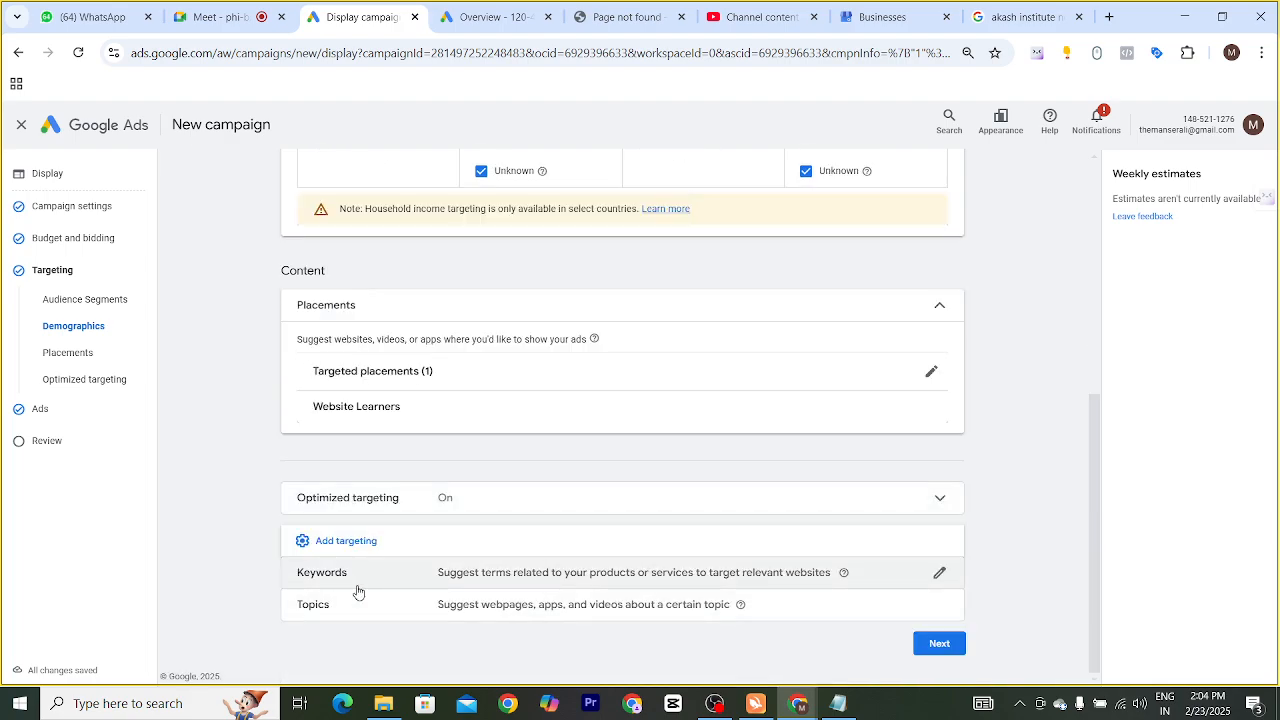
click(900, 569)
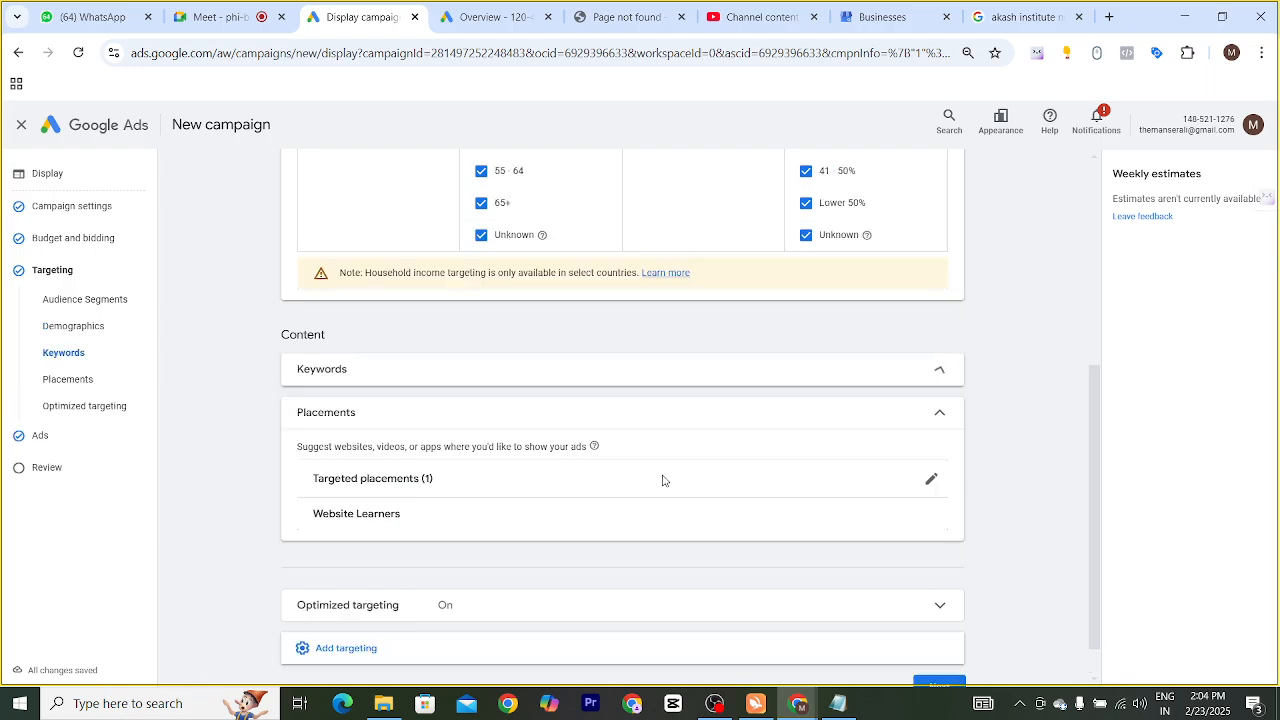
click(393, 326)
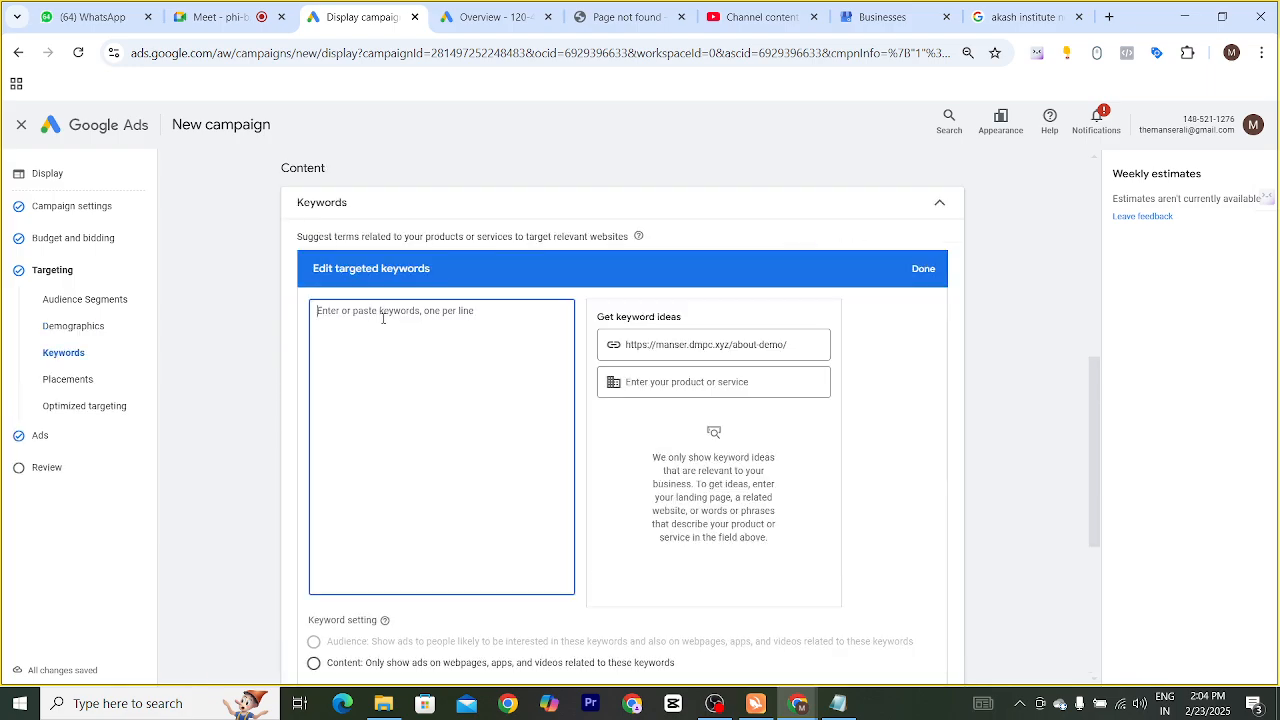
scroll(598, 444, down, 2)
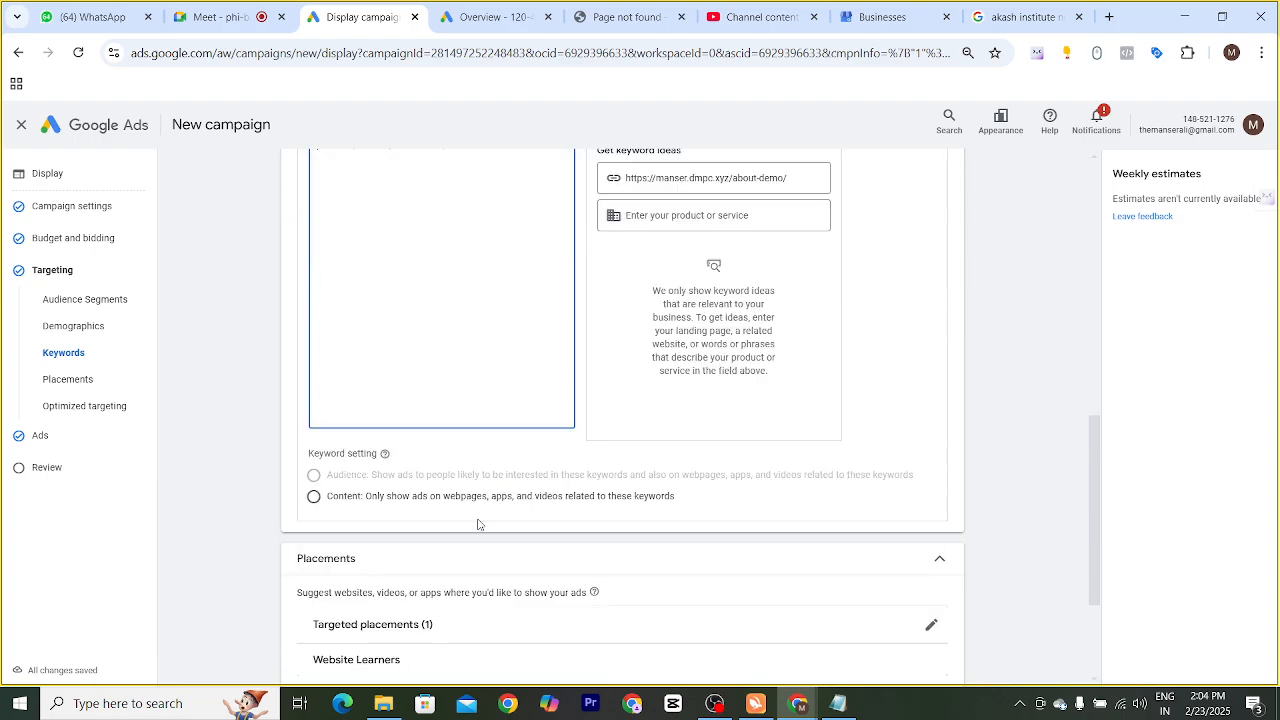
Add the Topics targeting section and browse its list of topic categories
scroll(477, 522, down, 2)
click(349, 606)
click(537, 463)
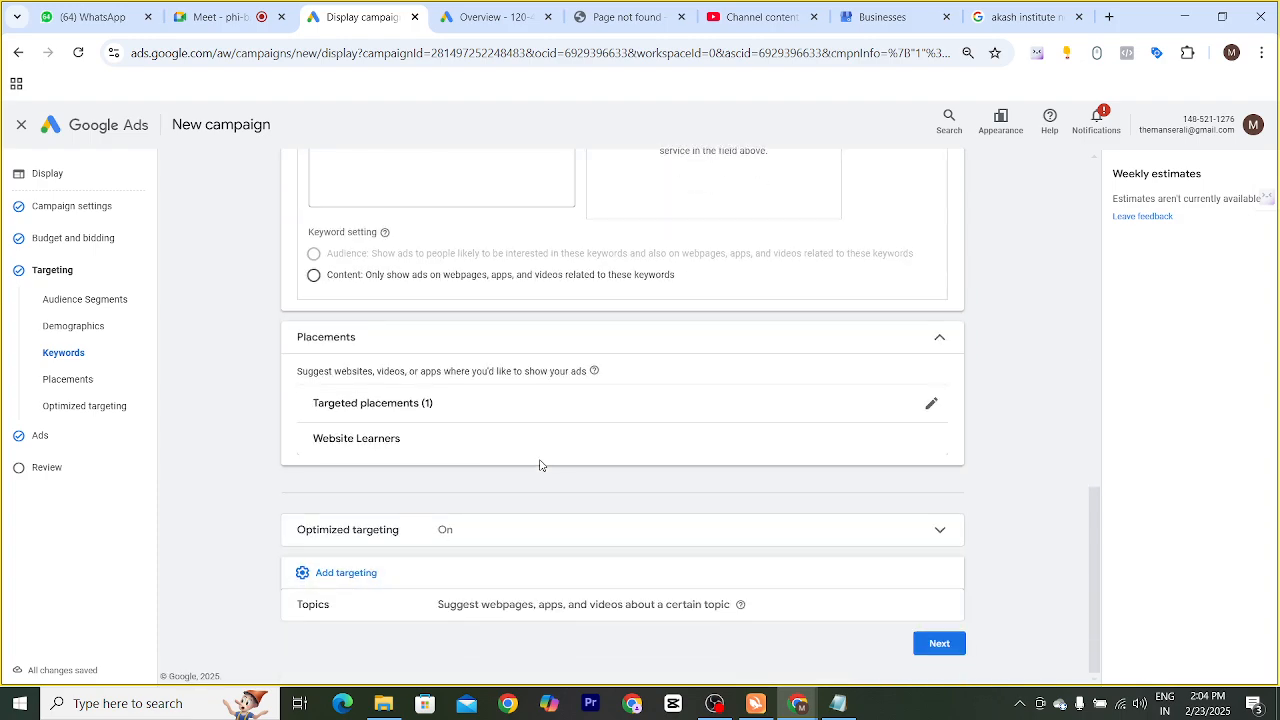
click(822, 605)
scroll(487, 456, down, 5)
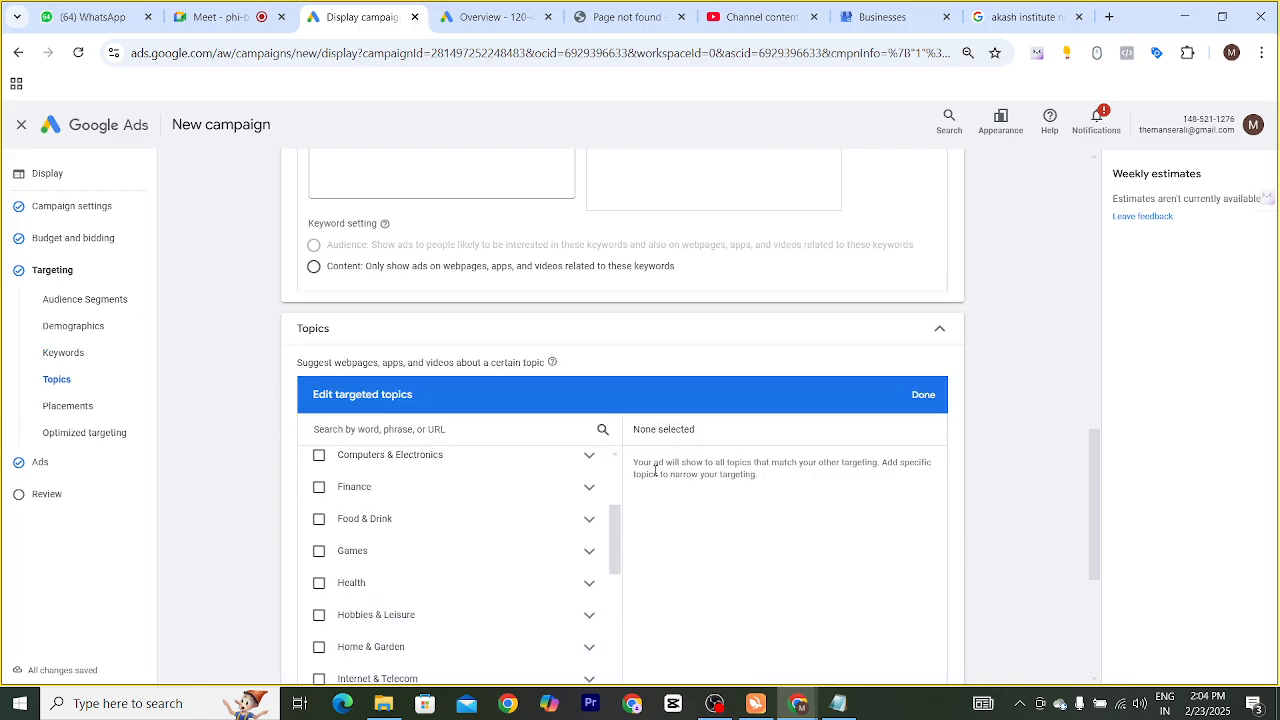
scroll(526, 443, up, 6)
scroll(493, 440, up, 1)
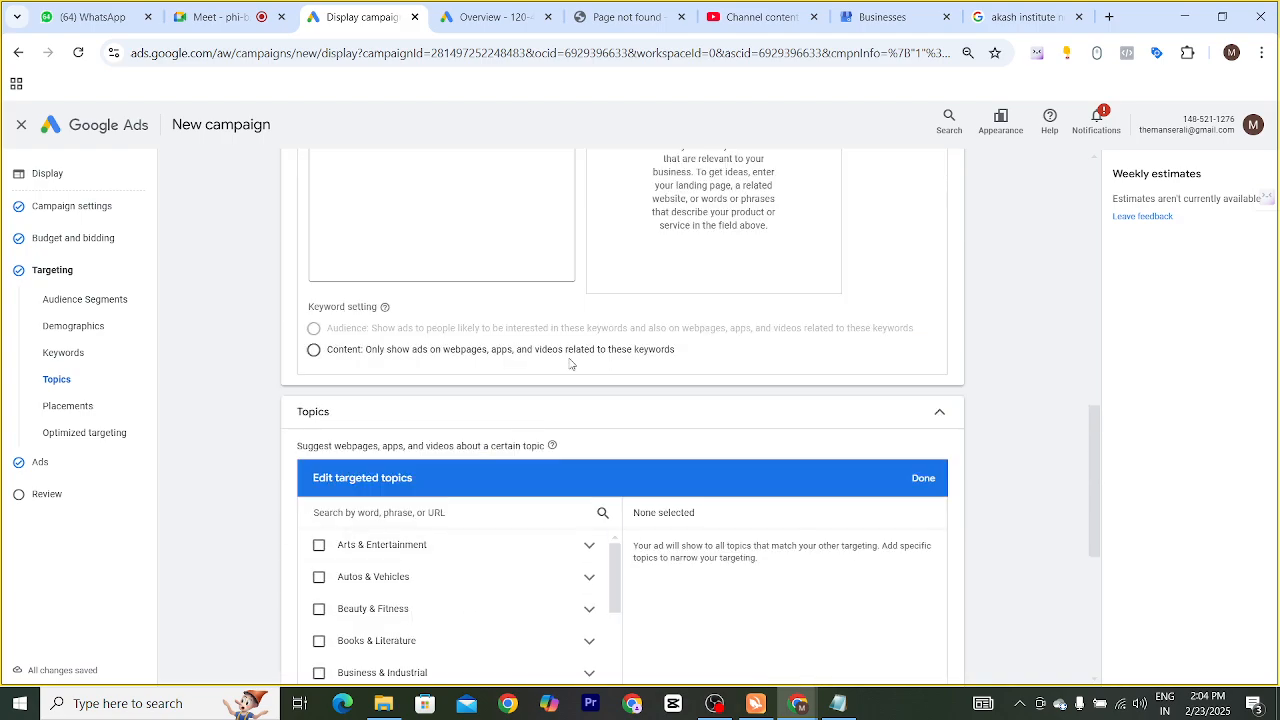
scroll(571, 363, down, 2)
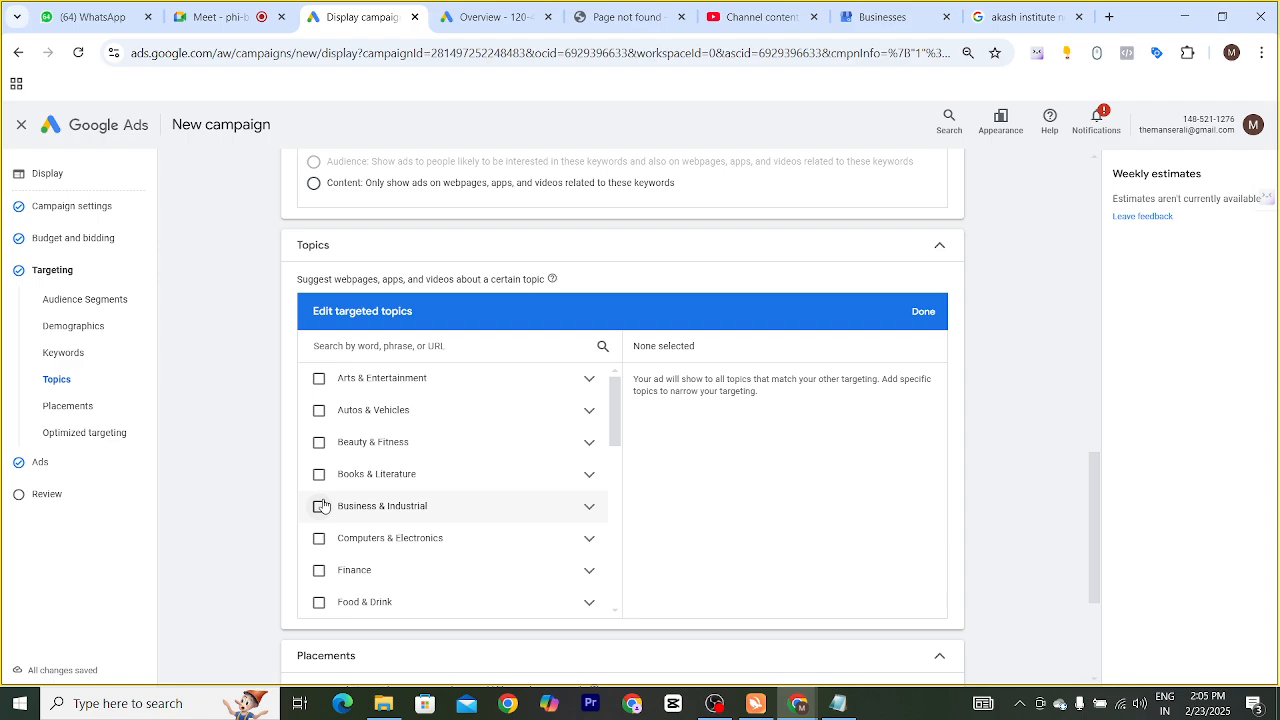
scroll(371, 517, down, 2)
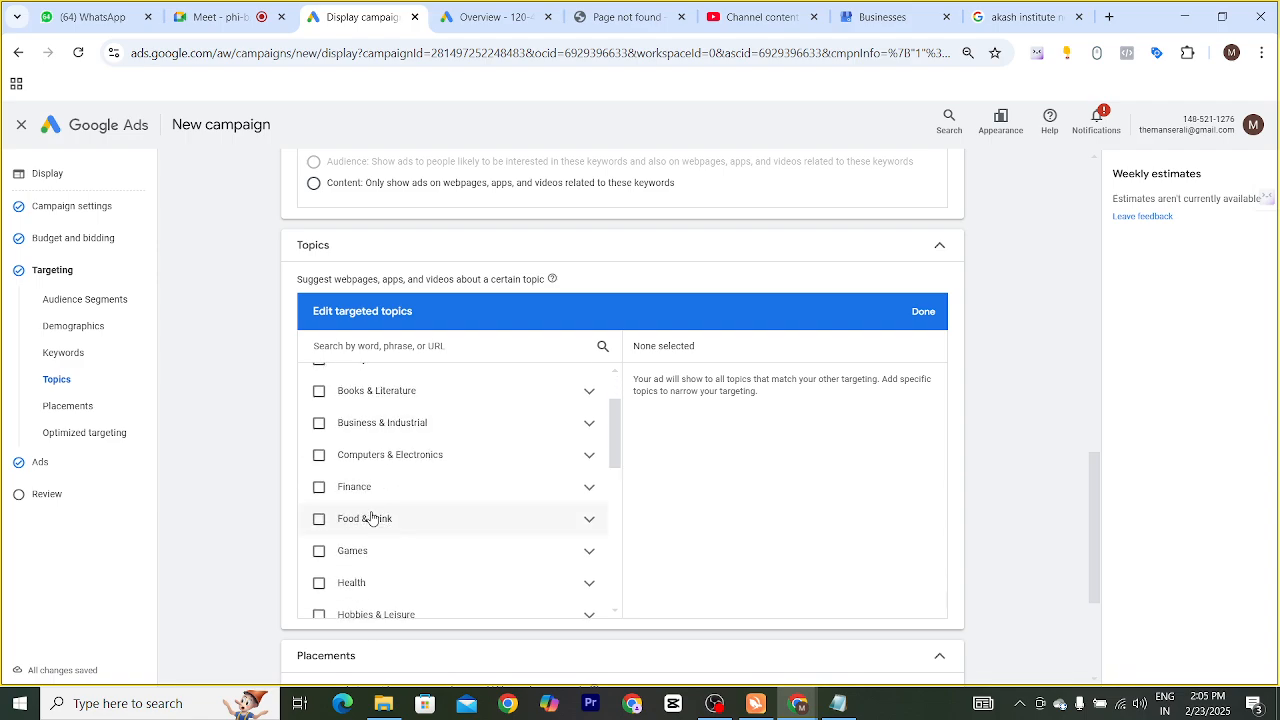
scroll(371, 500, down, 1)
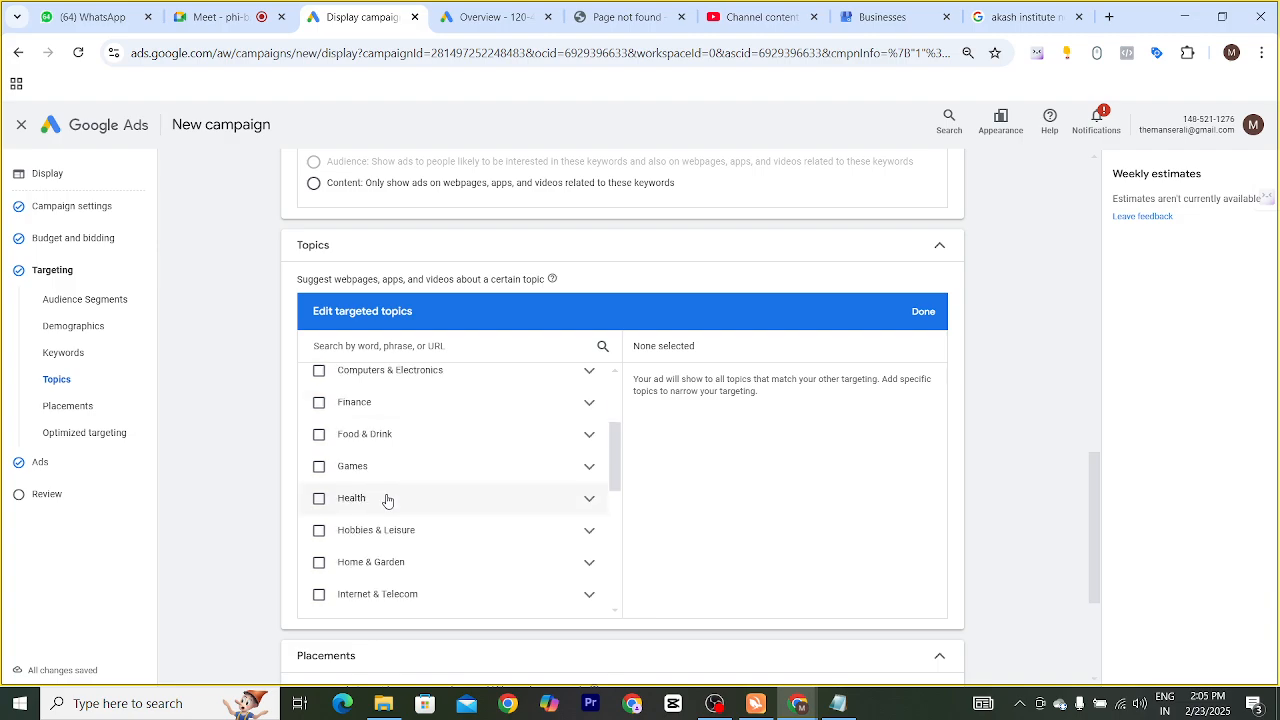
scroll(386, 497, down, 3)
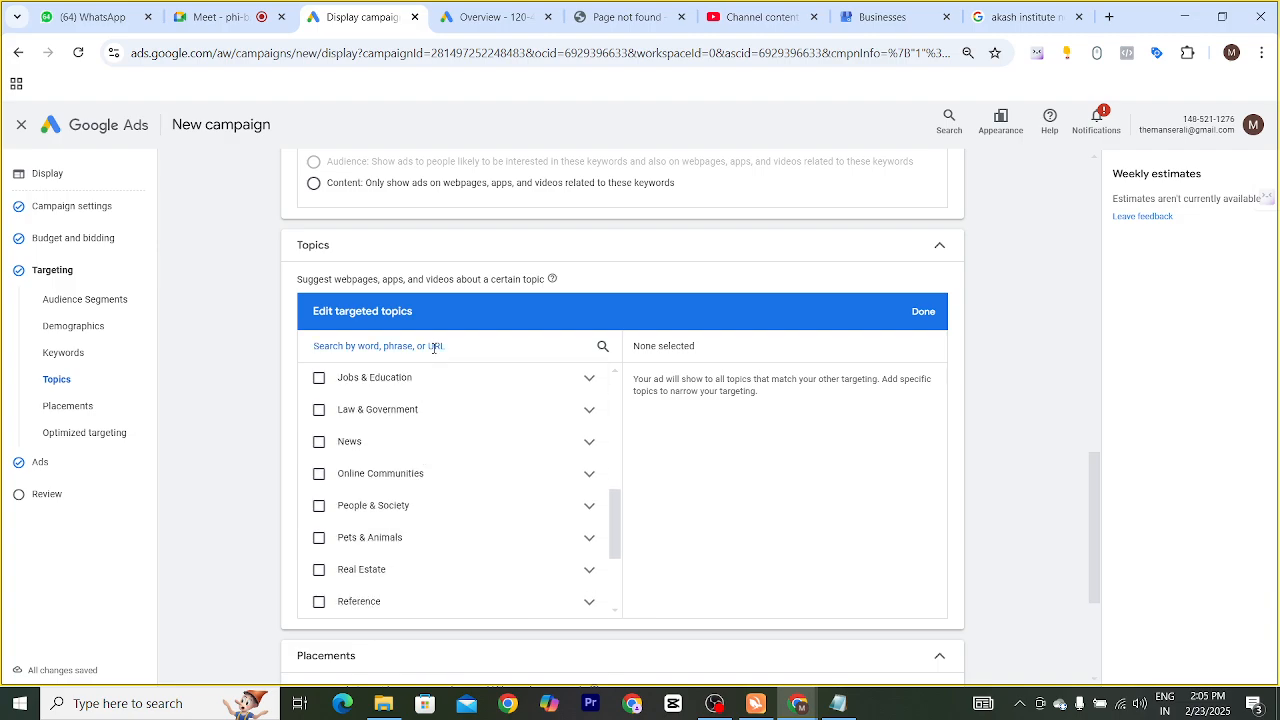
Search the targeted topics for "it" and look through the matching topics
text(it)
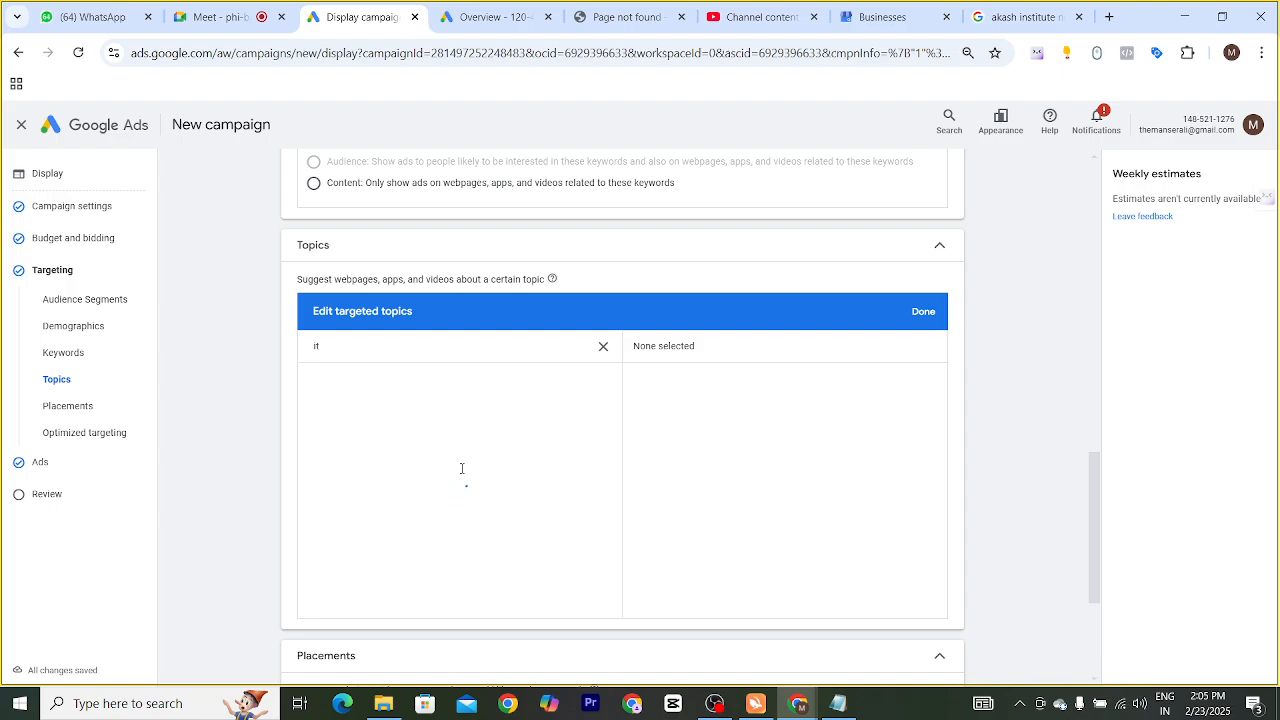
scroll(461, 472, up, 3)
scroll(452, 486, up, 1)
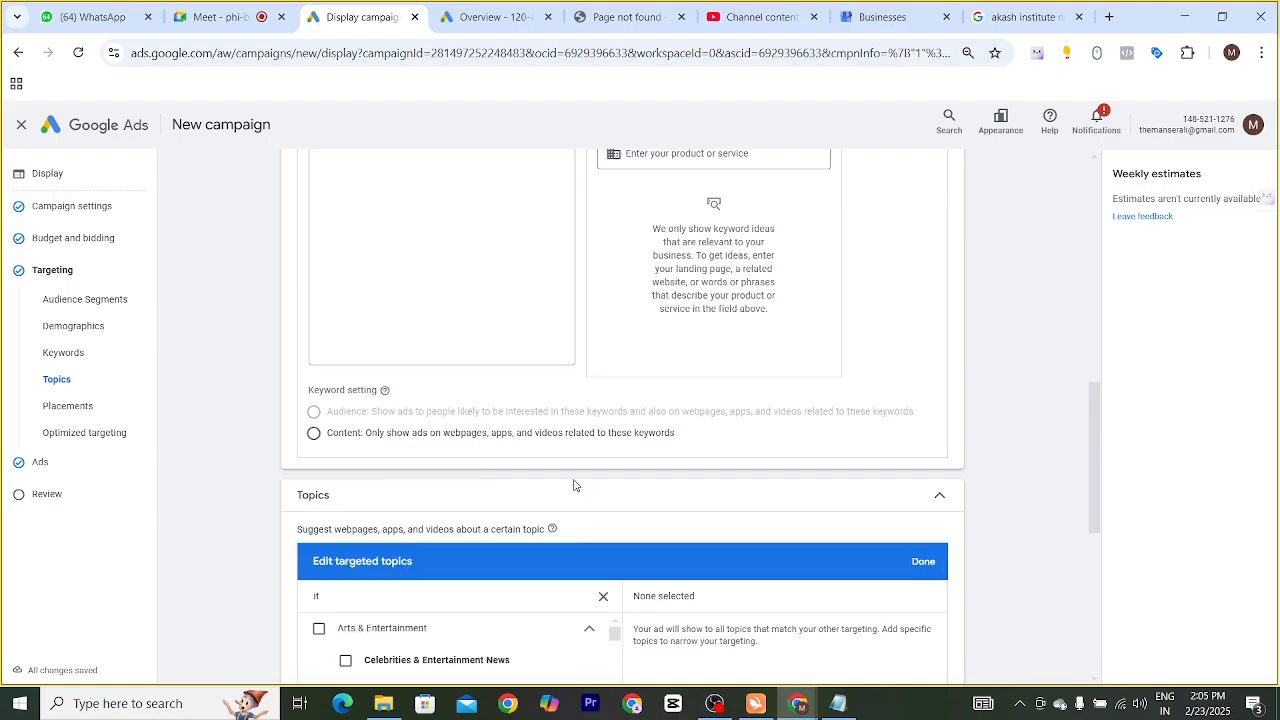
scroll(571, 486, down, 2)
scroll(463, 621, down, 1)
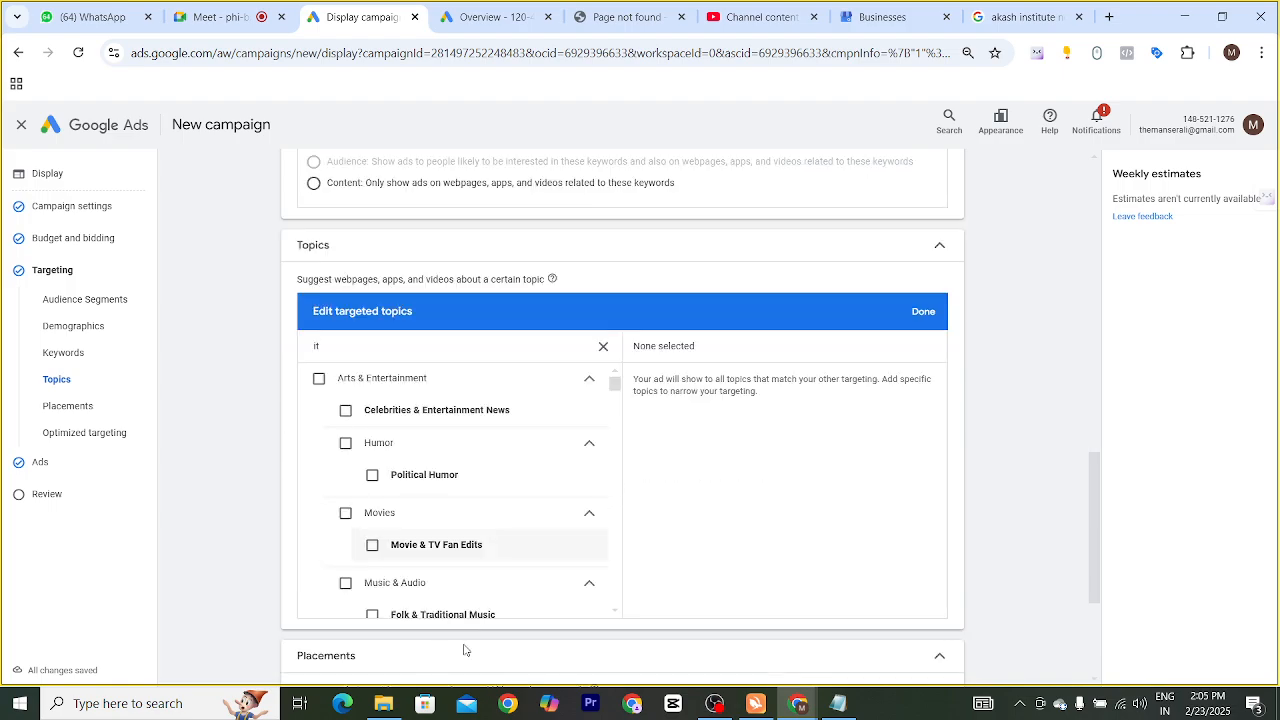
scroll(448, 554, down, 2)
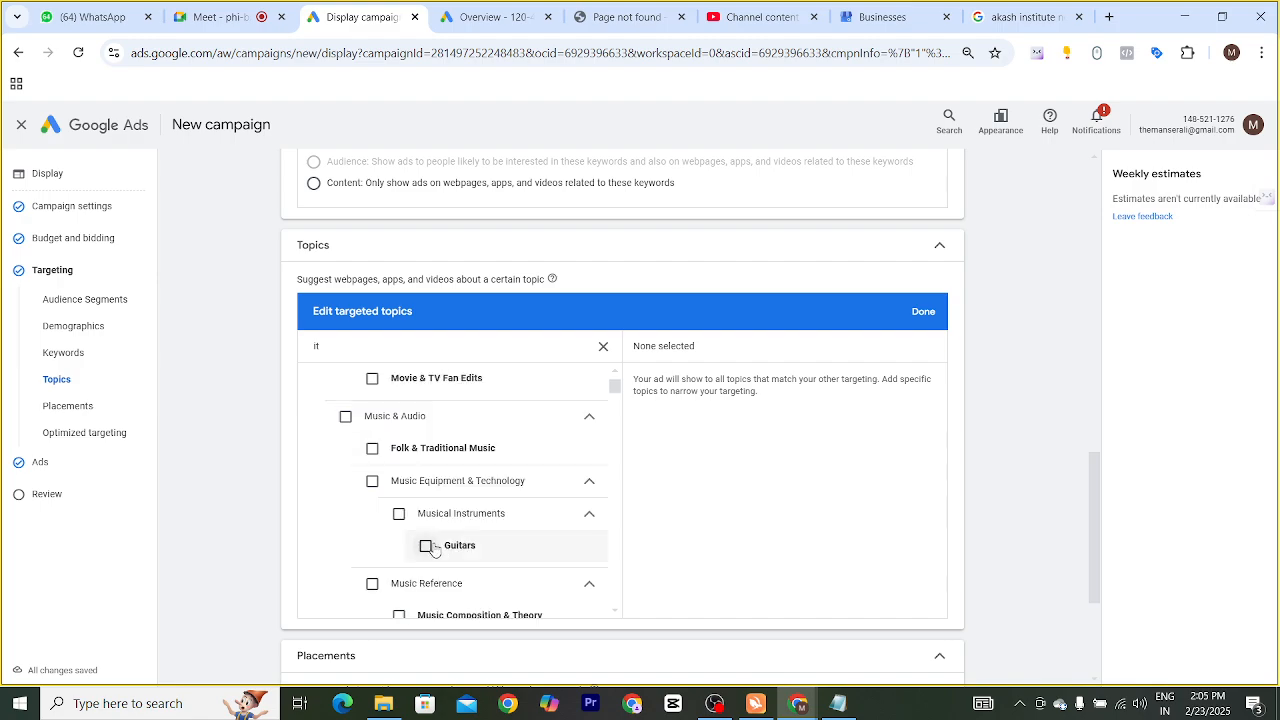
scroll(440, 512, down, 2)
scroll(445, 515, down, 4)
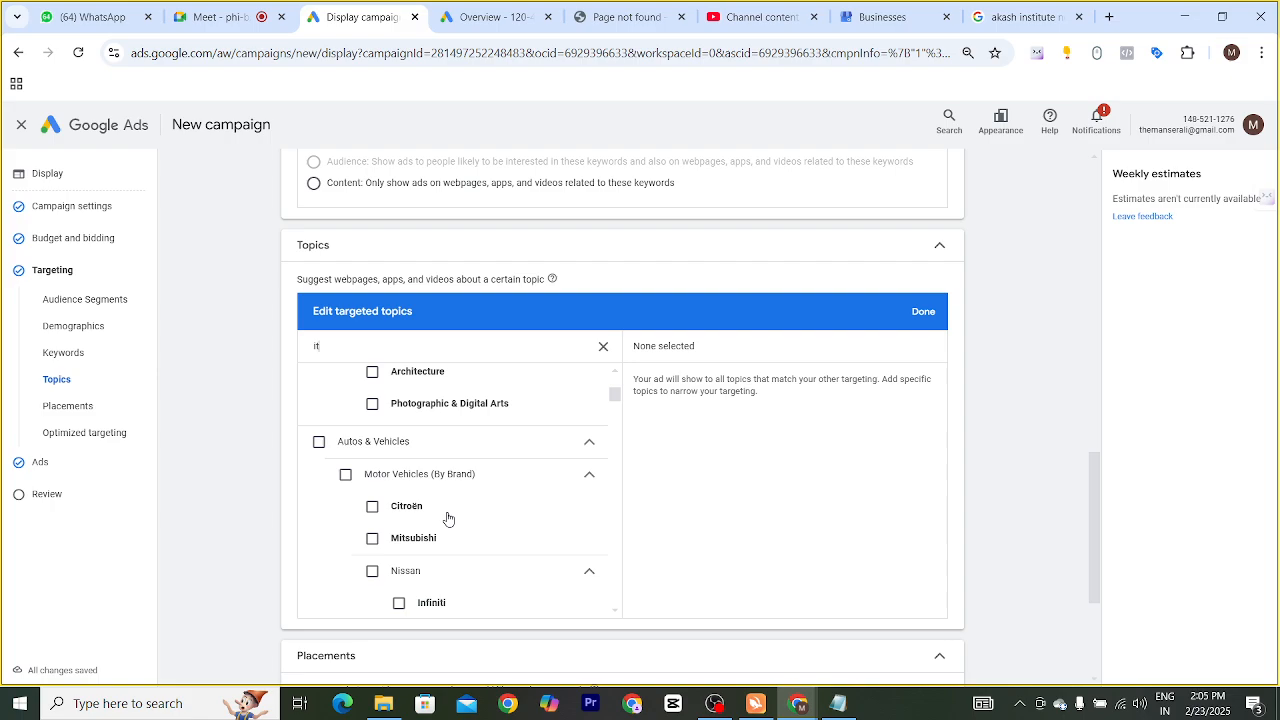
scroll(451, 519, down, 2)
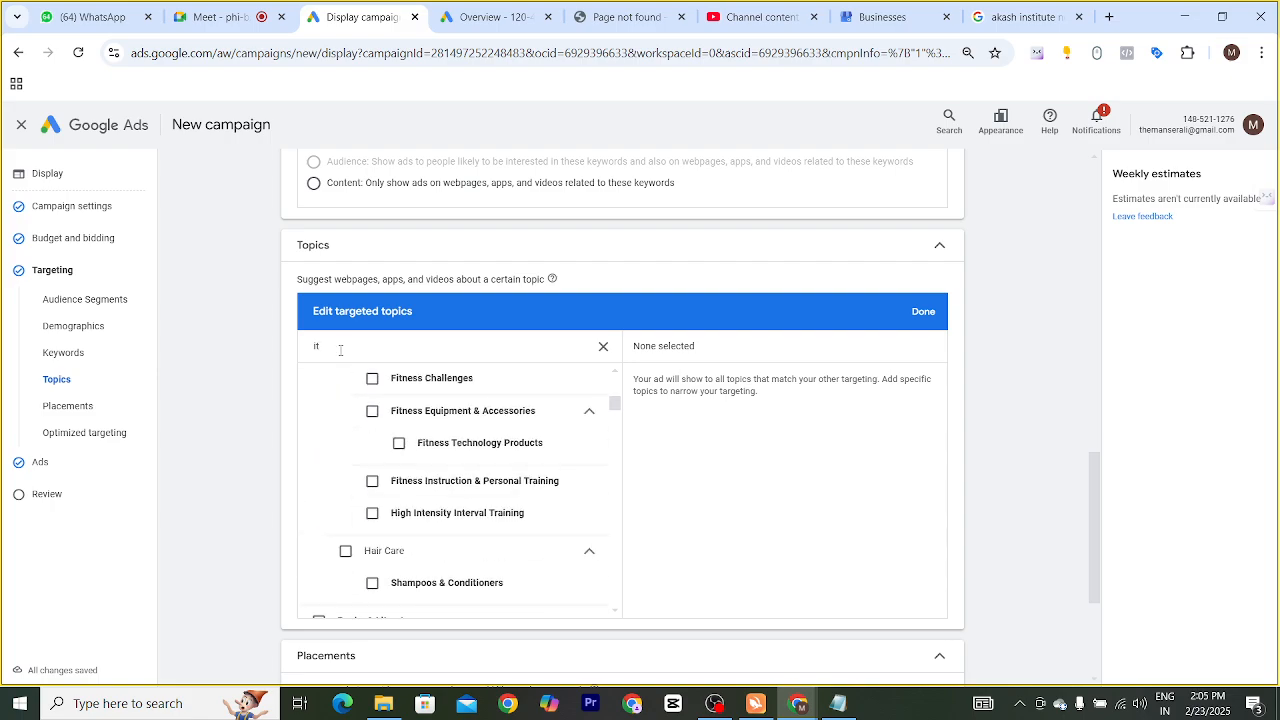
Search the topics for "marketing" instead and select the Marketing topic under Business & Industrial > Advertising & Marketing
drag(302, 346, 324, 346)
text(marketing)
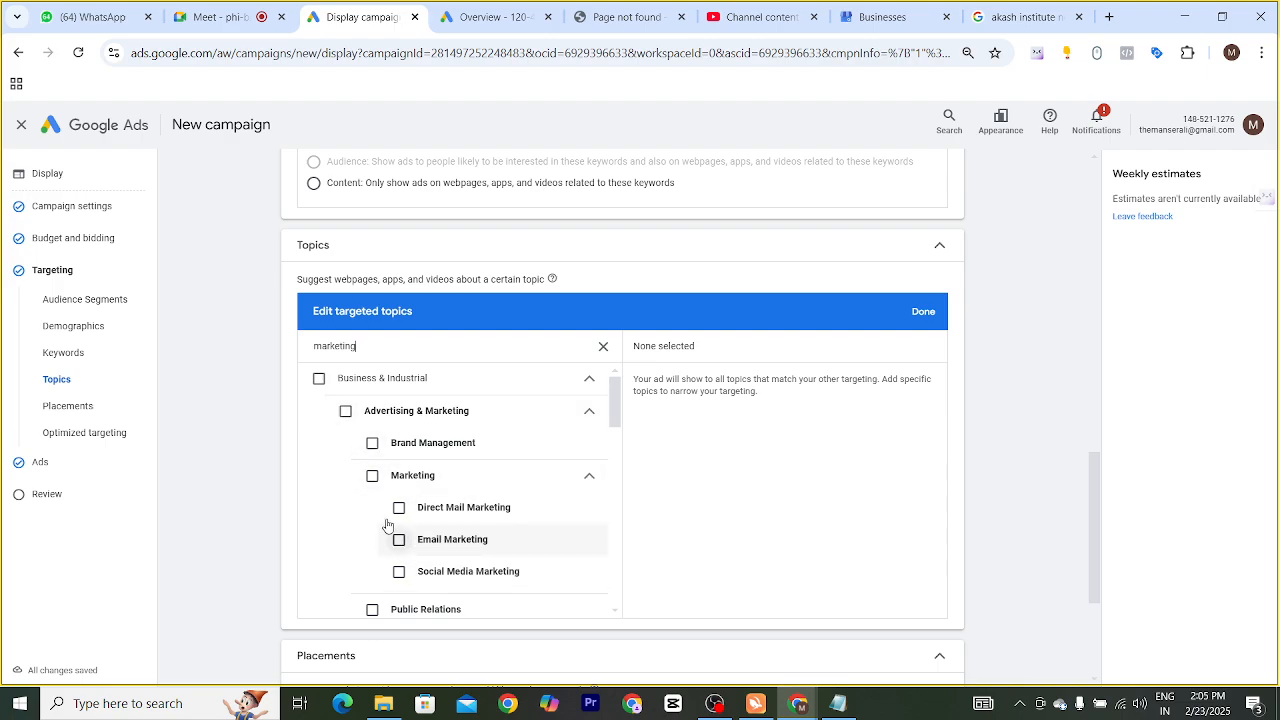
click(372, 475)
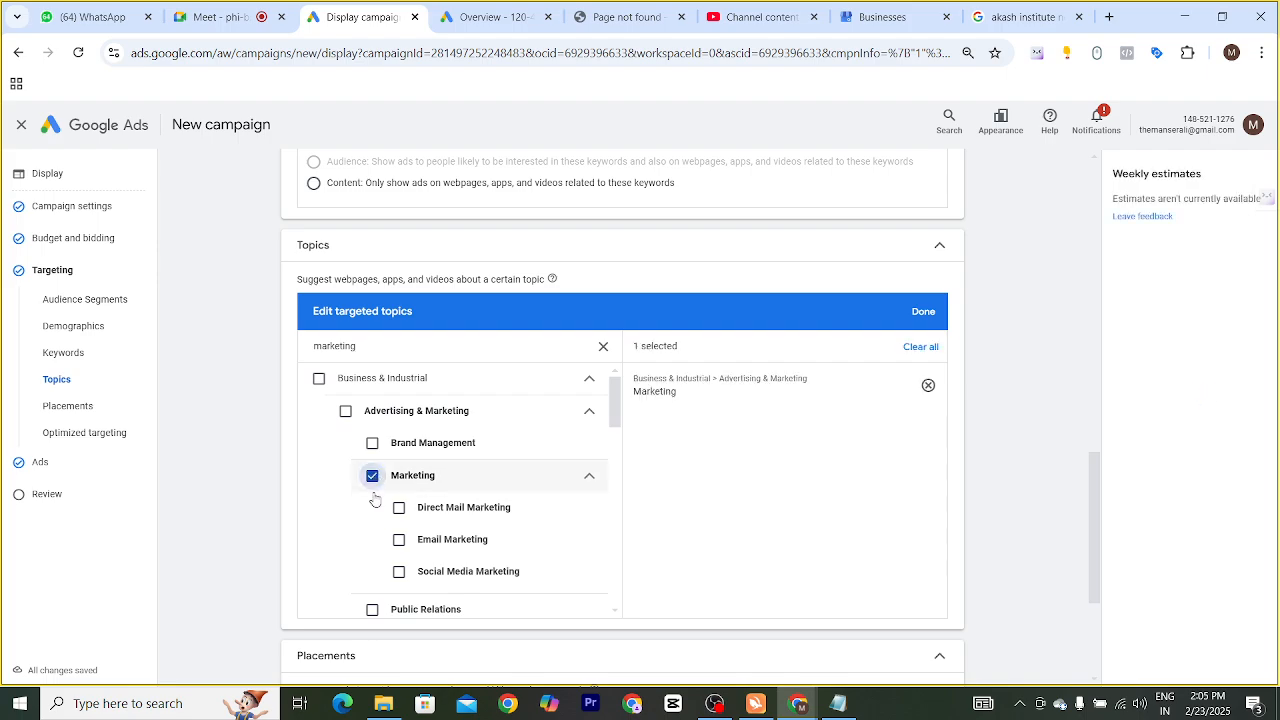
Add Direct Mail Marketing, Email Marketing and Social Media Marketing to the targeted topics and confirm the topic selection
scroll(420, 535, down, 1)
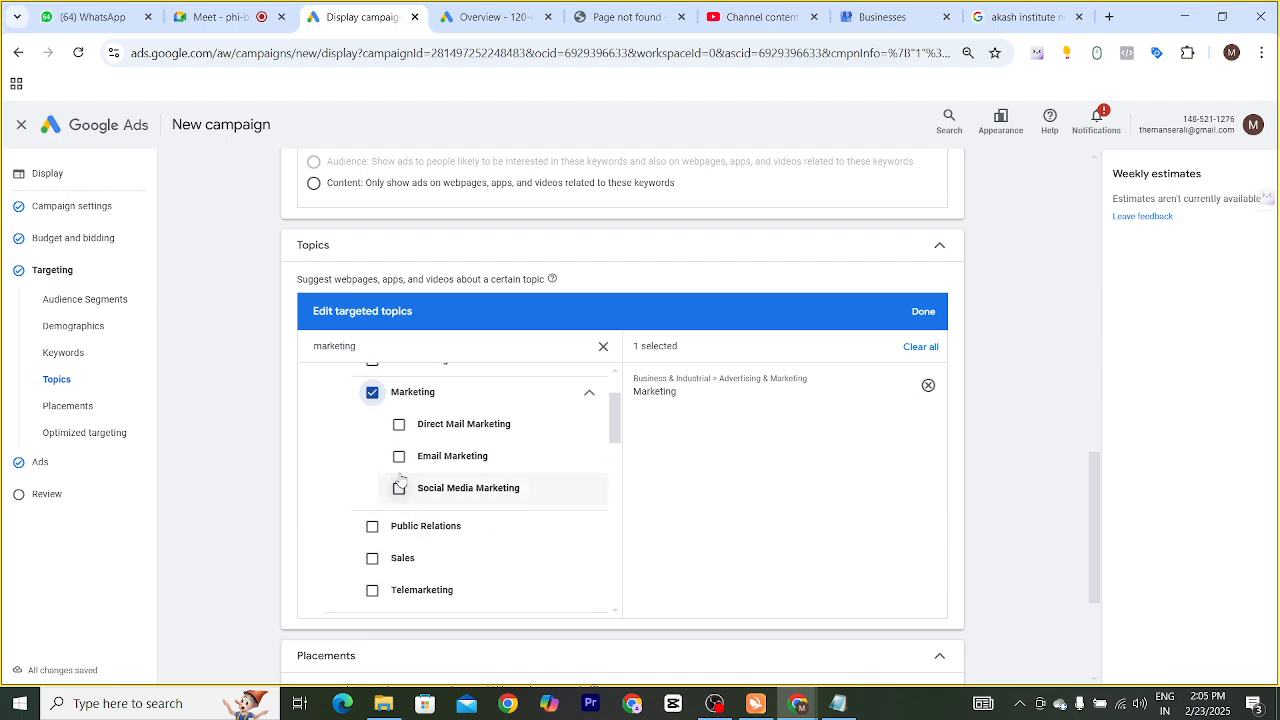
click(399, 424)
click(399, 456)
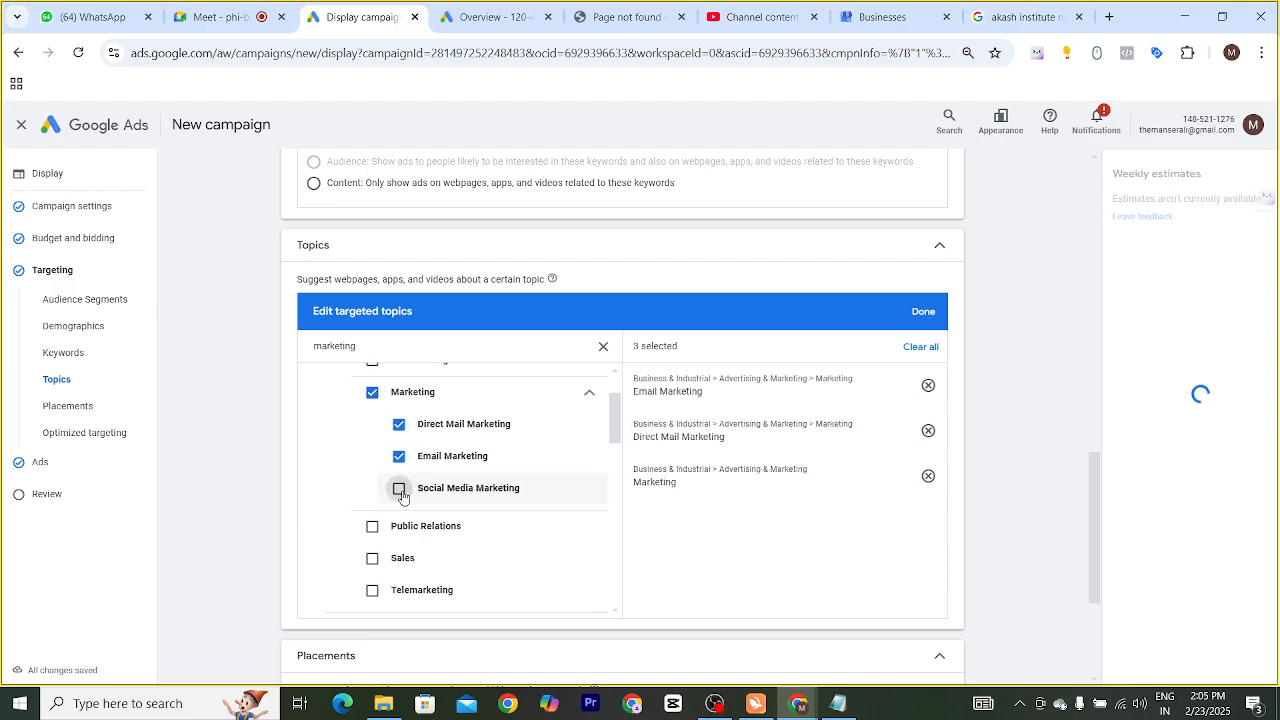
click(399, 489)
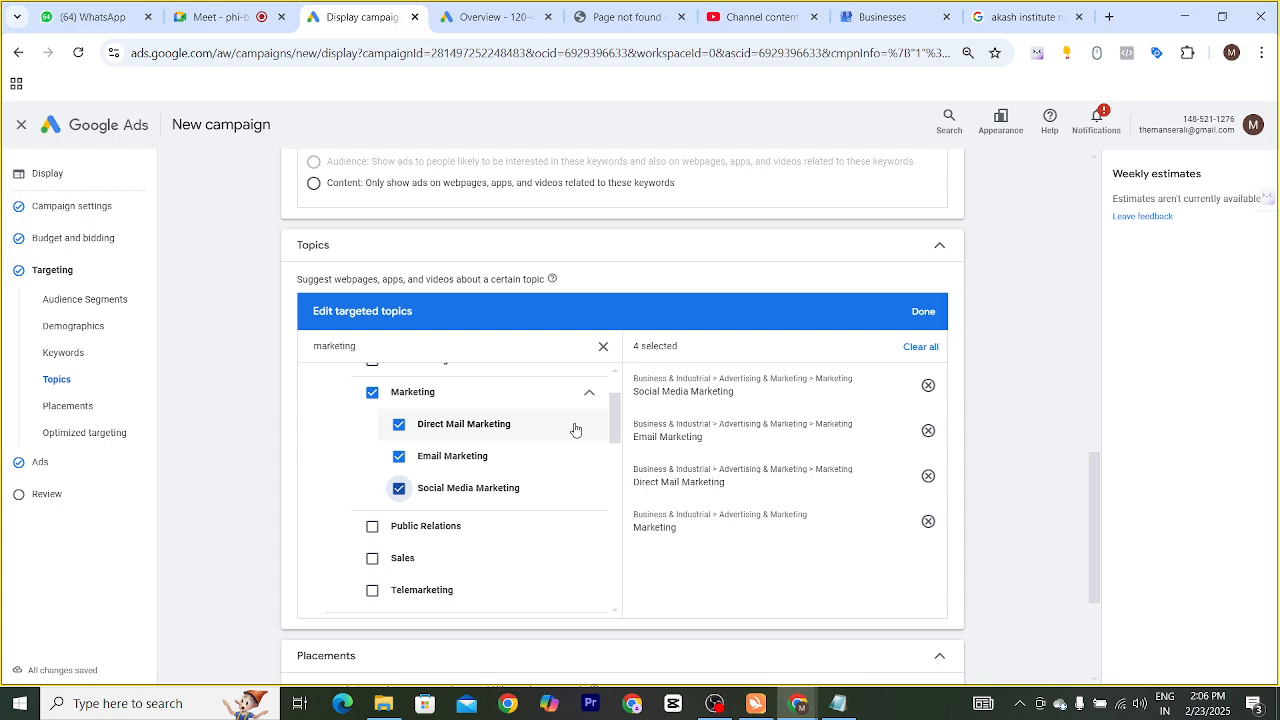
click(922, 311)
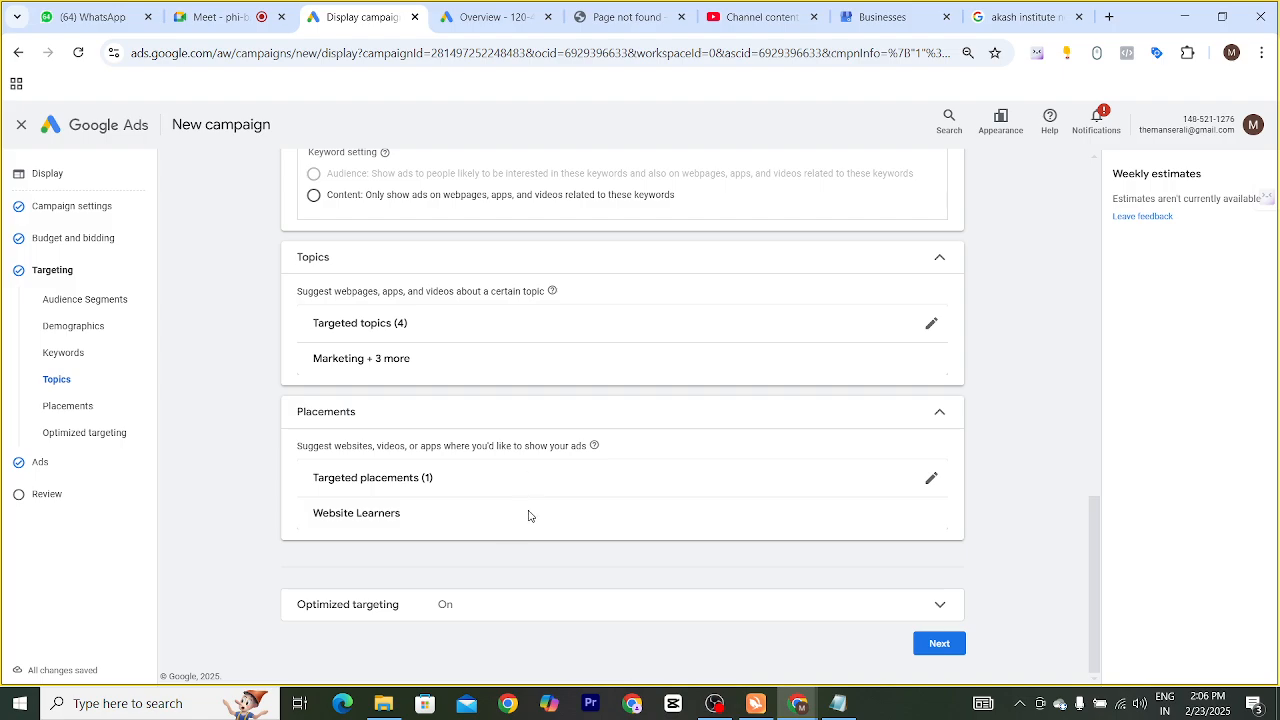
scroll(450, 452, up, 2)
scroll(440, 490, down, 2)
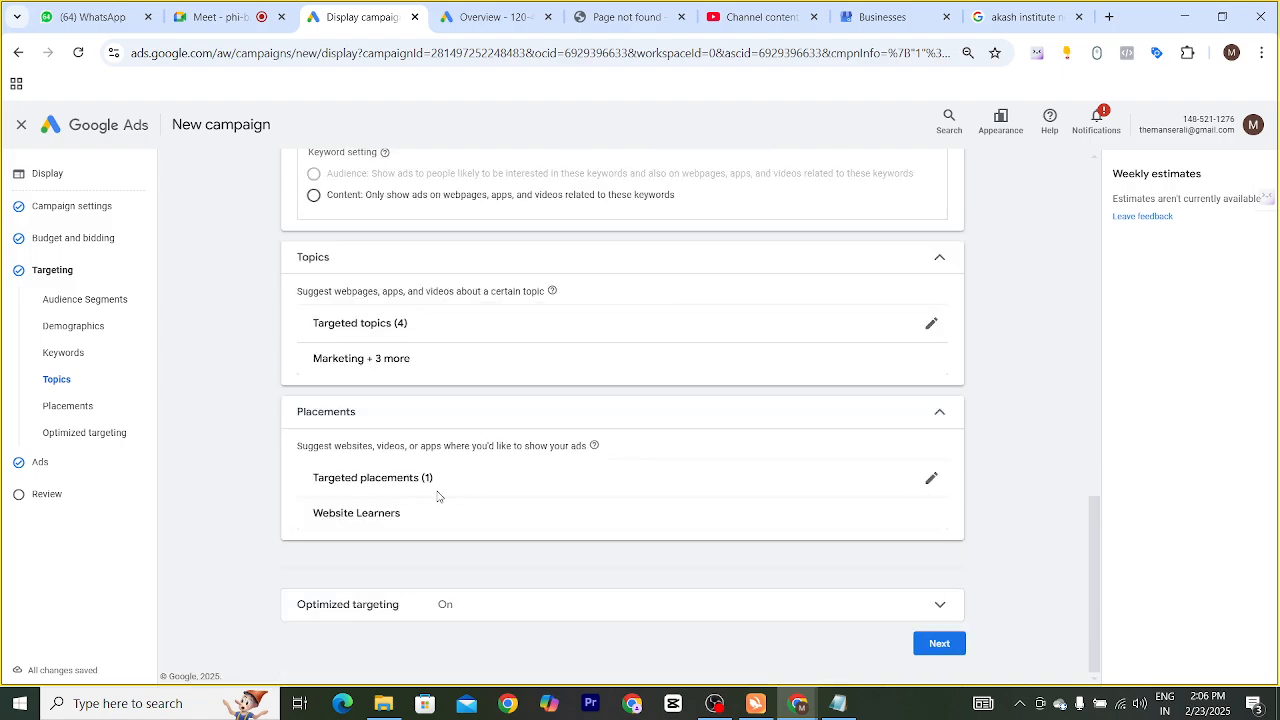